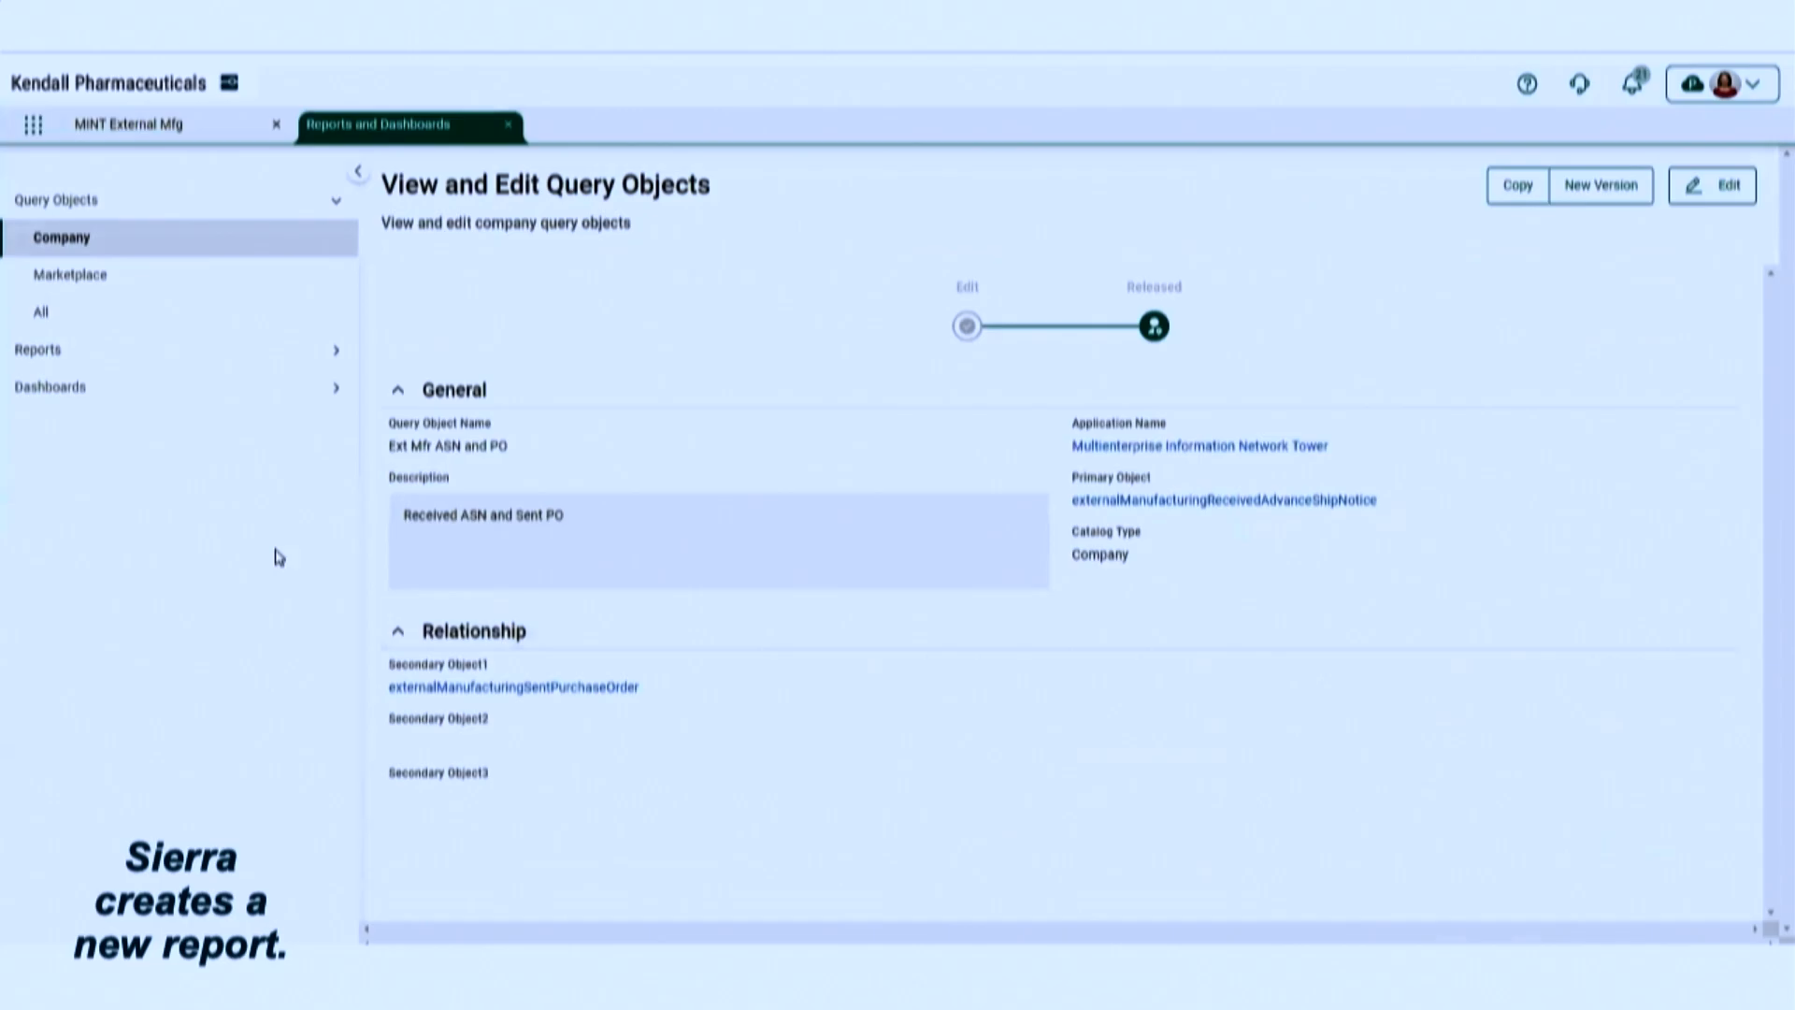
Start a new company report named "ASN and PO Verification" with the description "Verify ASN and PO information"
click(88, 358)
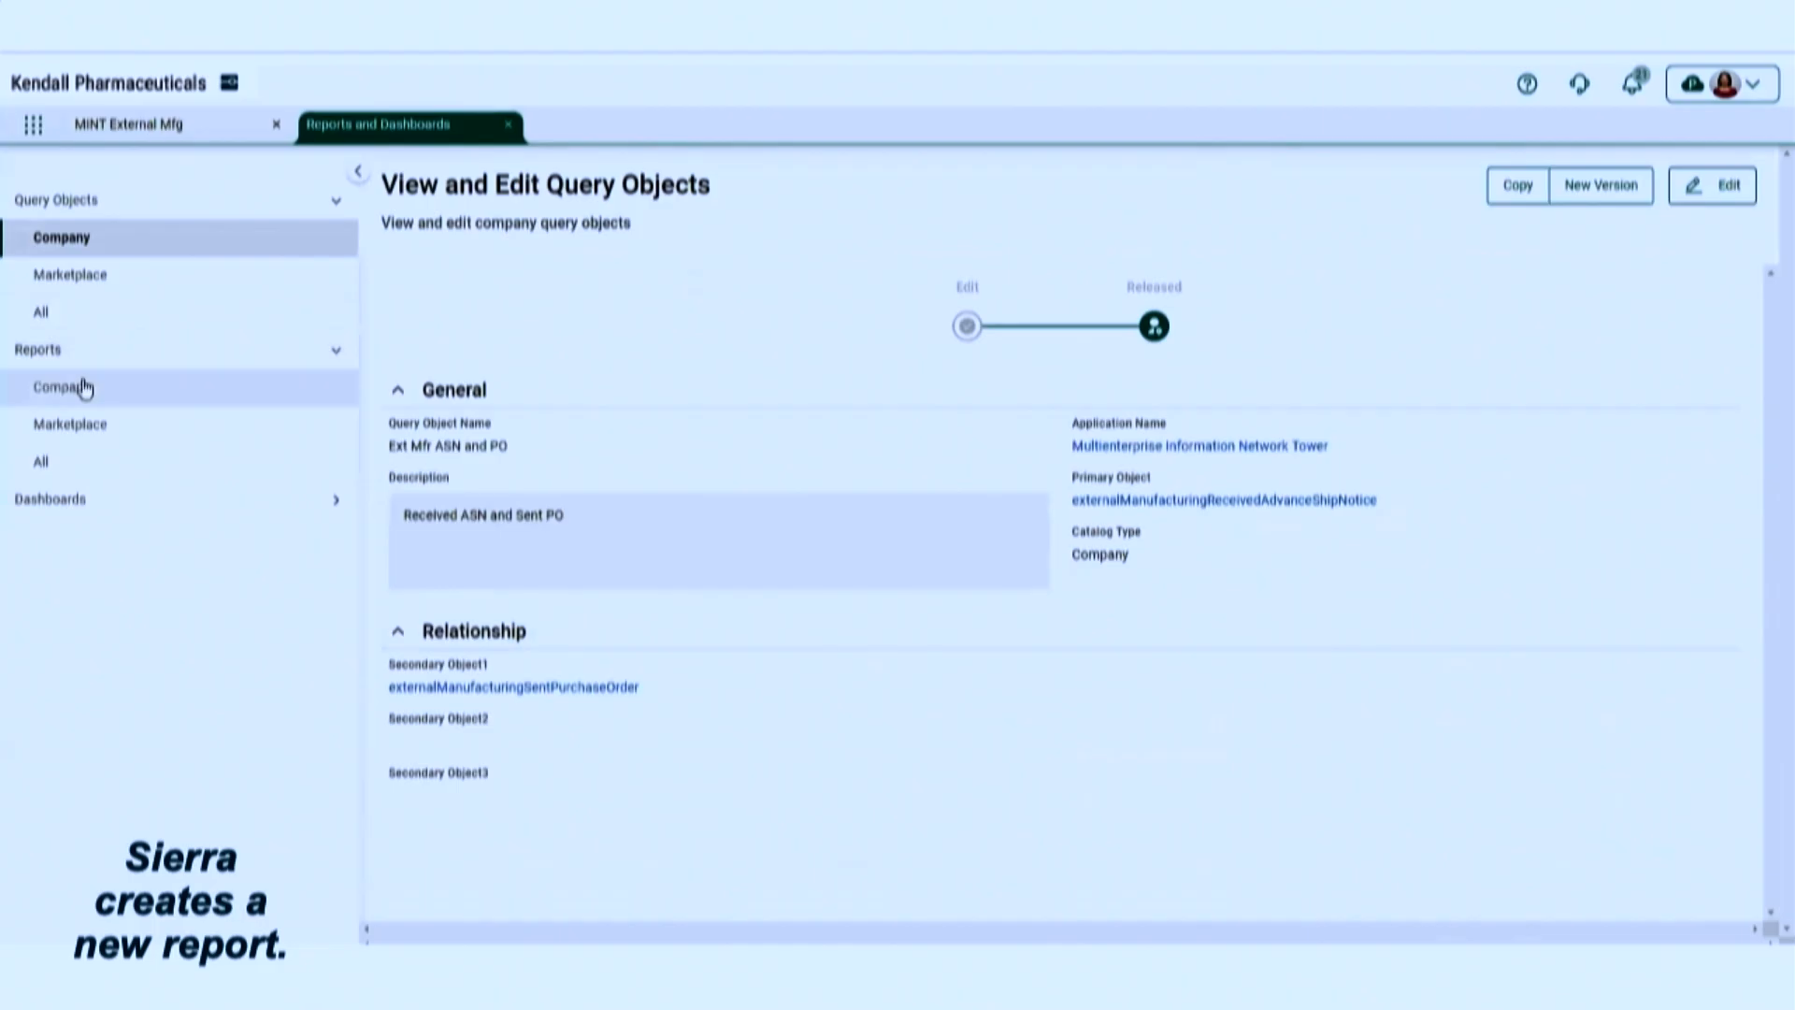
click(85, 386)
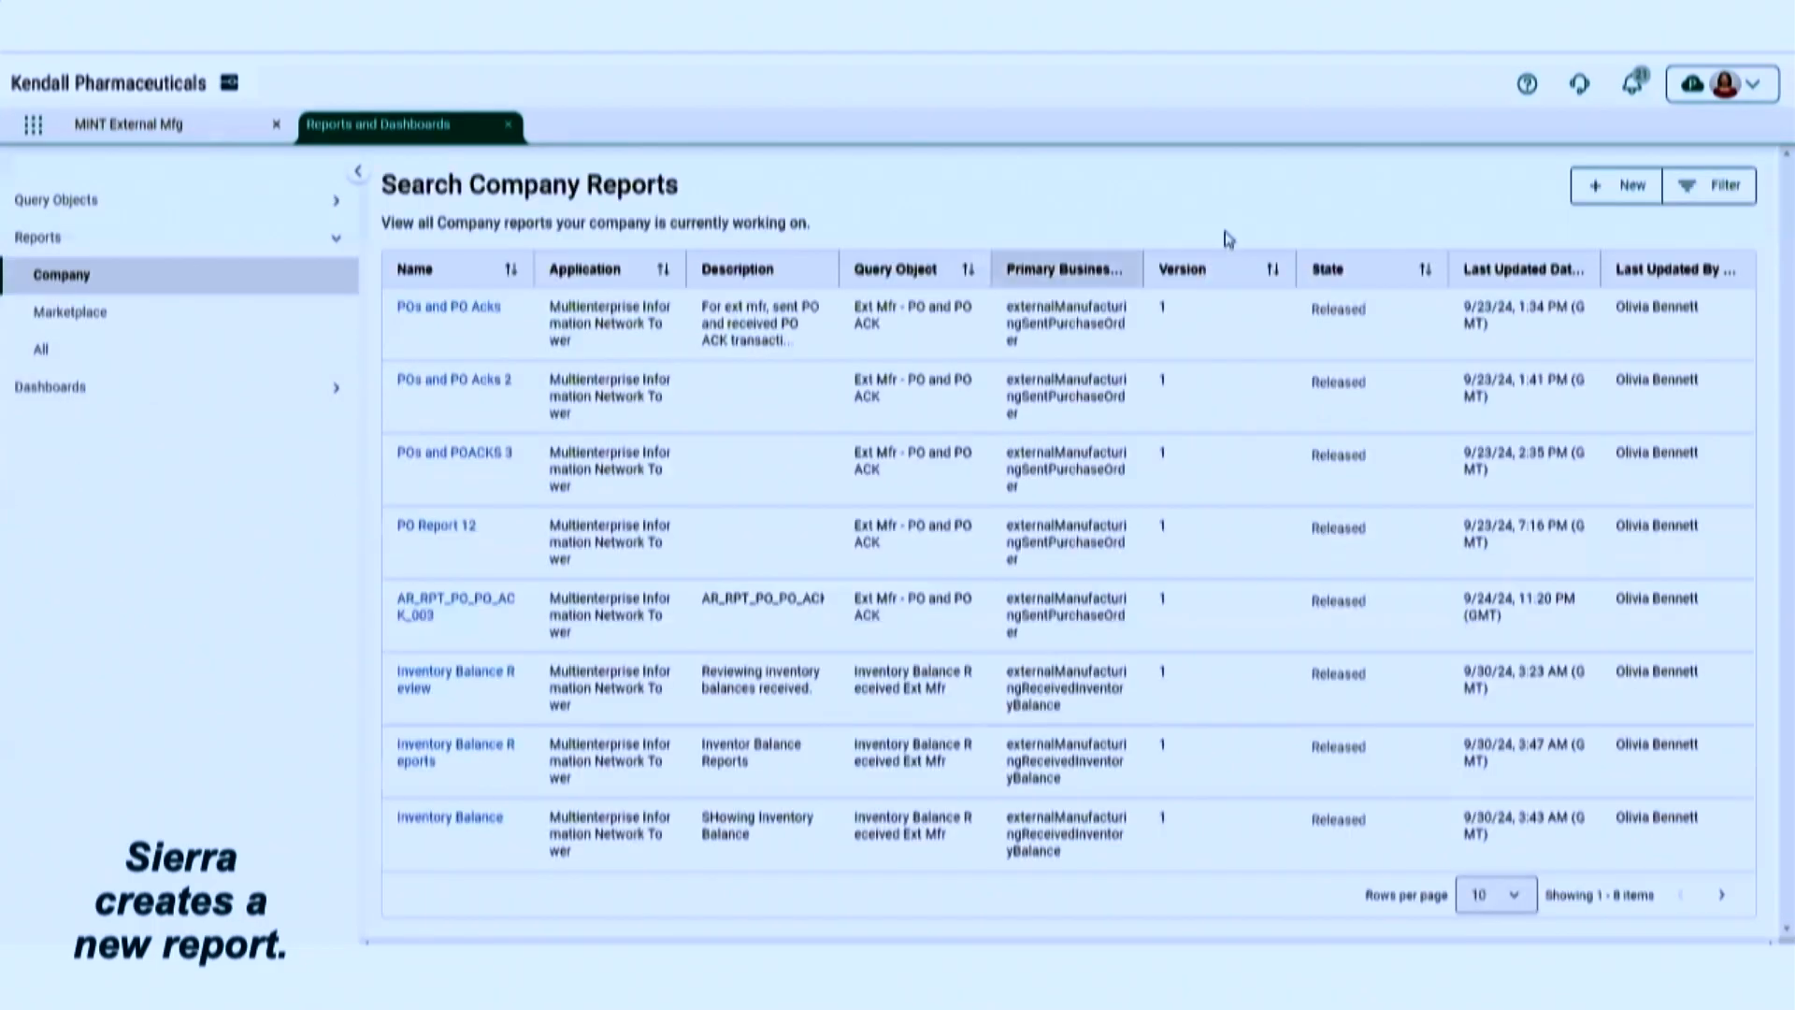
click(1619, 186)
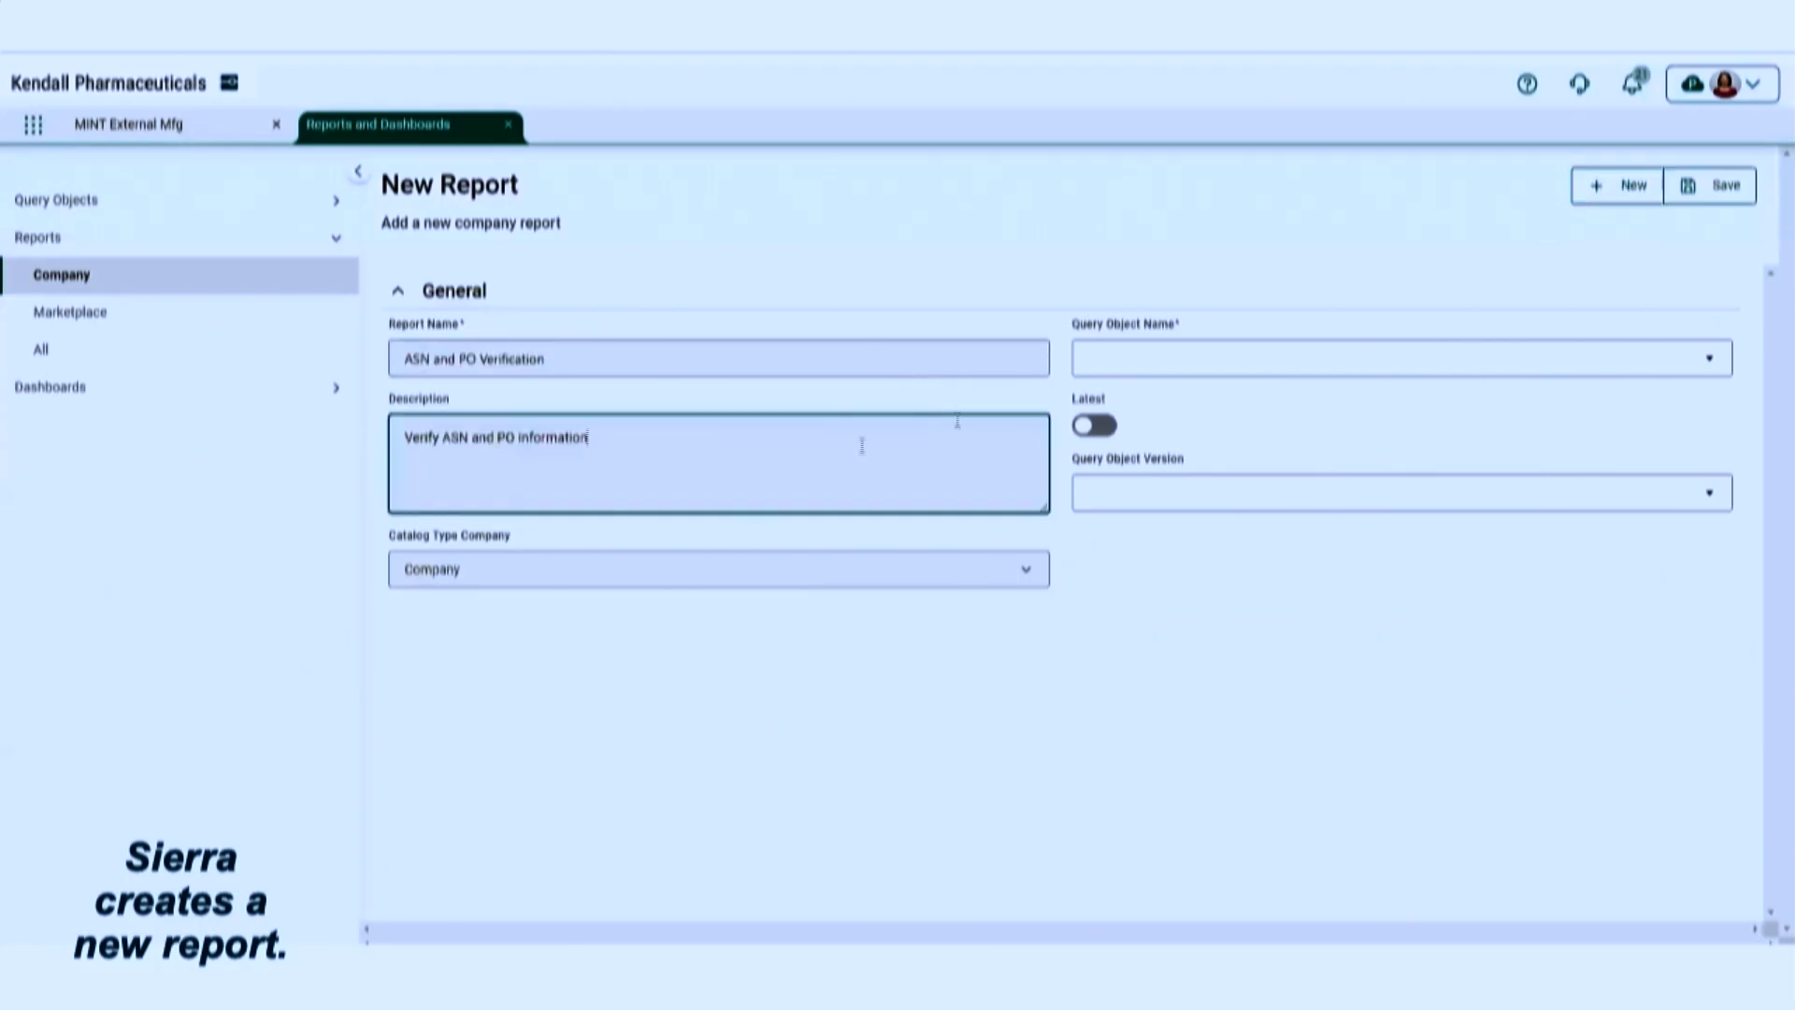
Base the new report on the latest version of the Ext Mfr ASN and PO query object and save it
click(1249, 358)
scroll(1170, 620, down, 5)
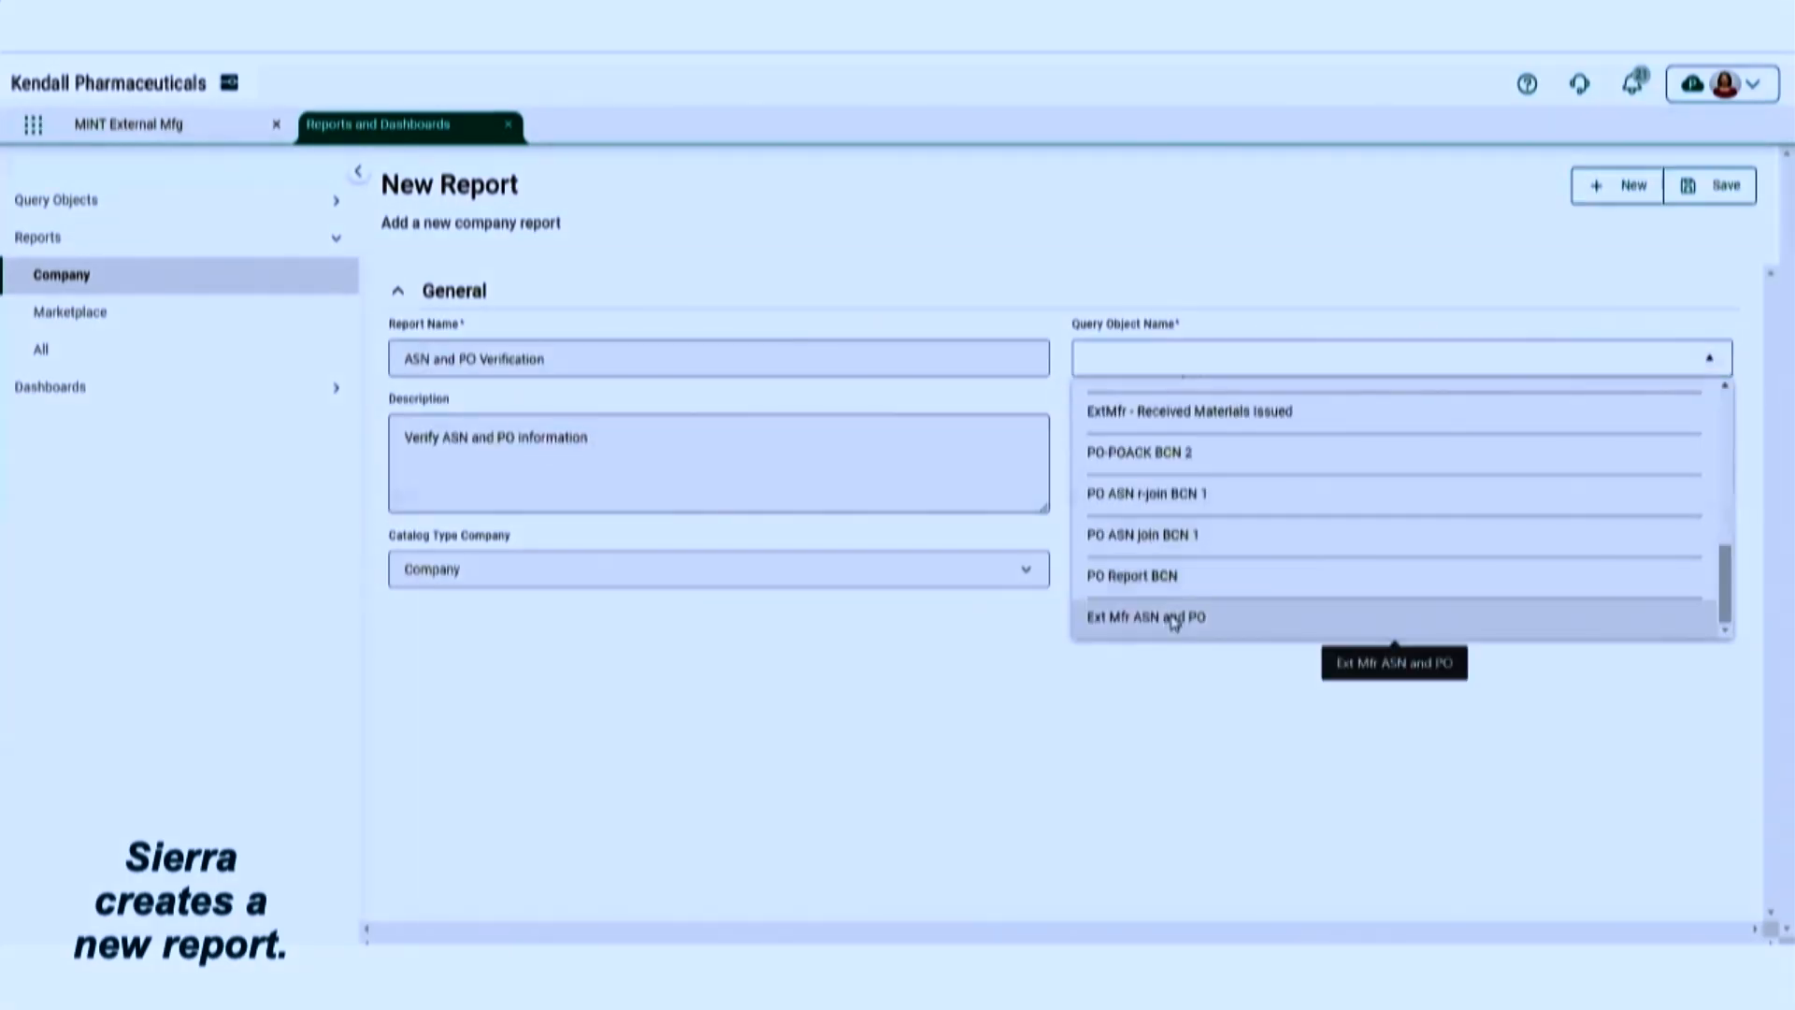
click(1171, 621)
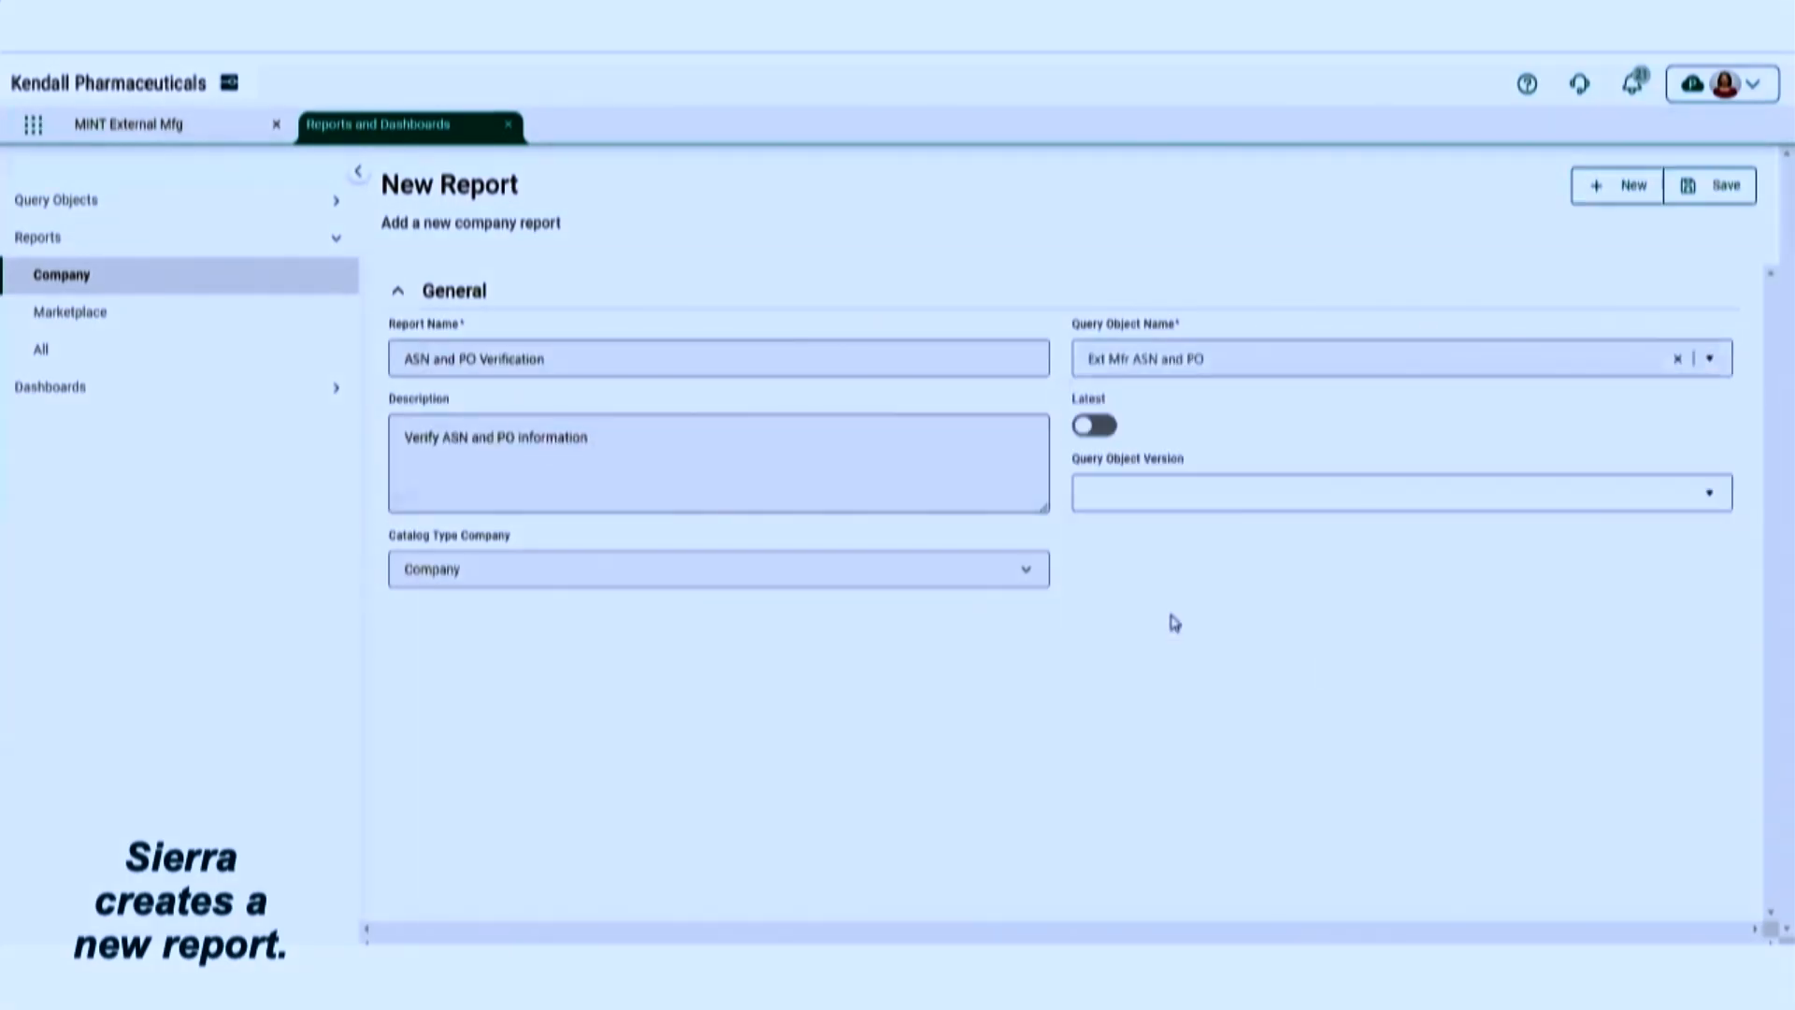
click(1092, 427)
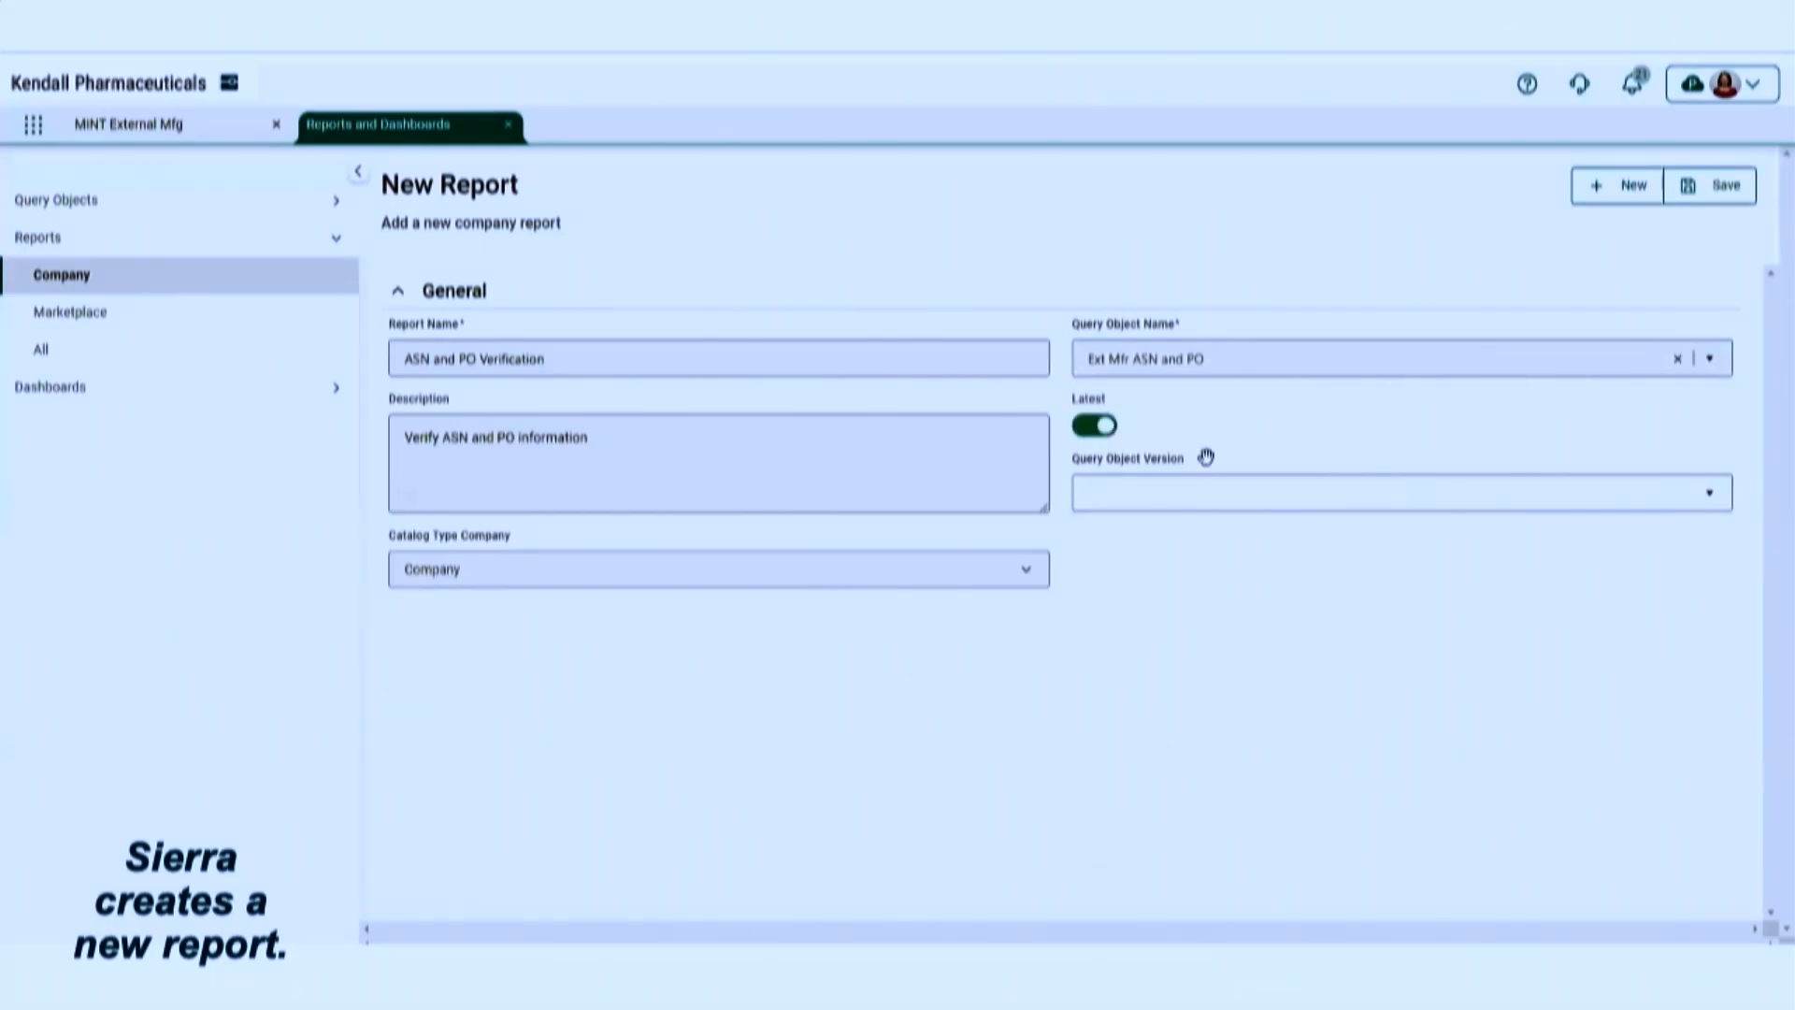
click(1722, 190)
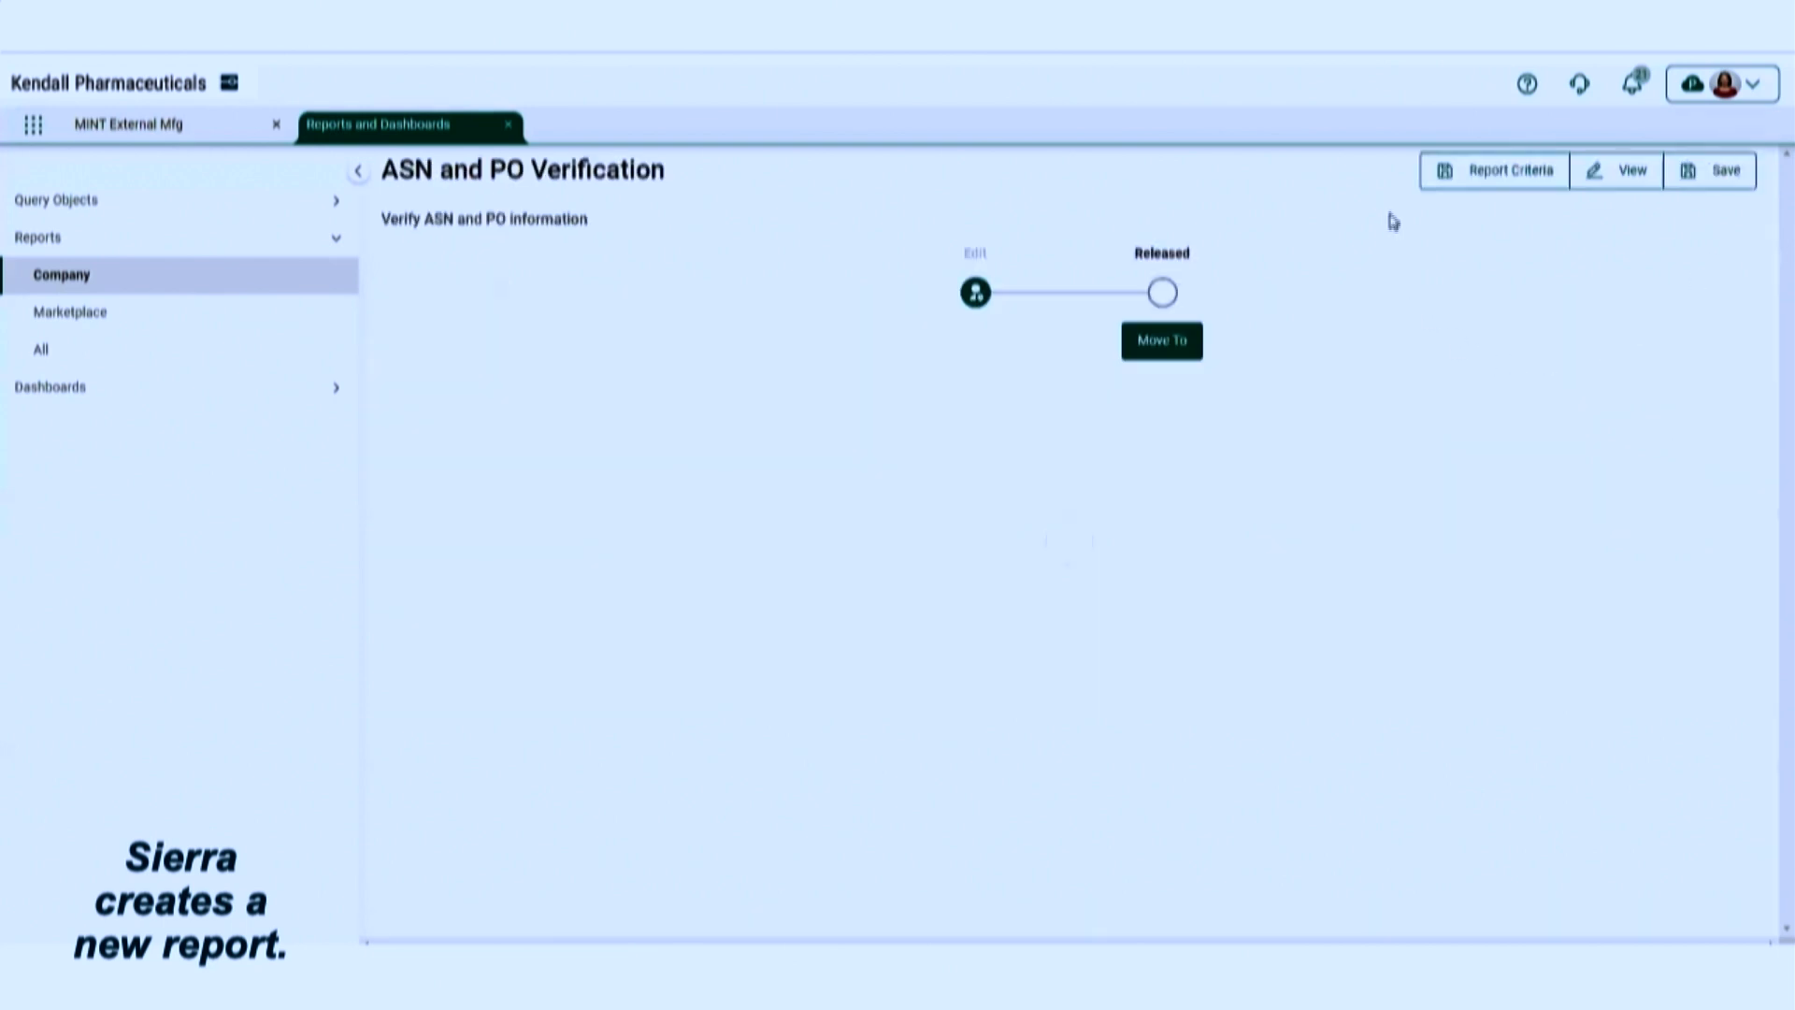
Set the report criteria to the MINT - External Mfg process network and All Partners
click(1495, 175)
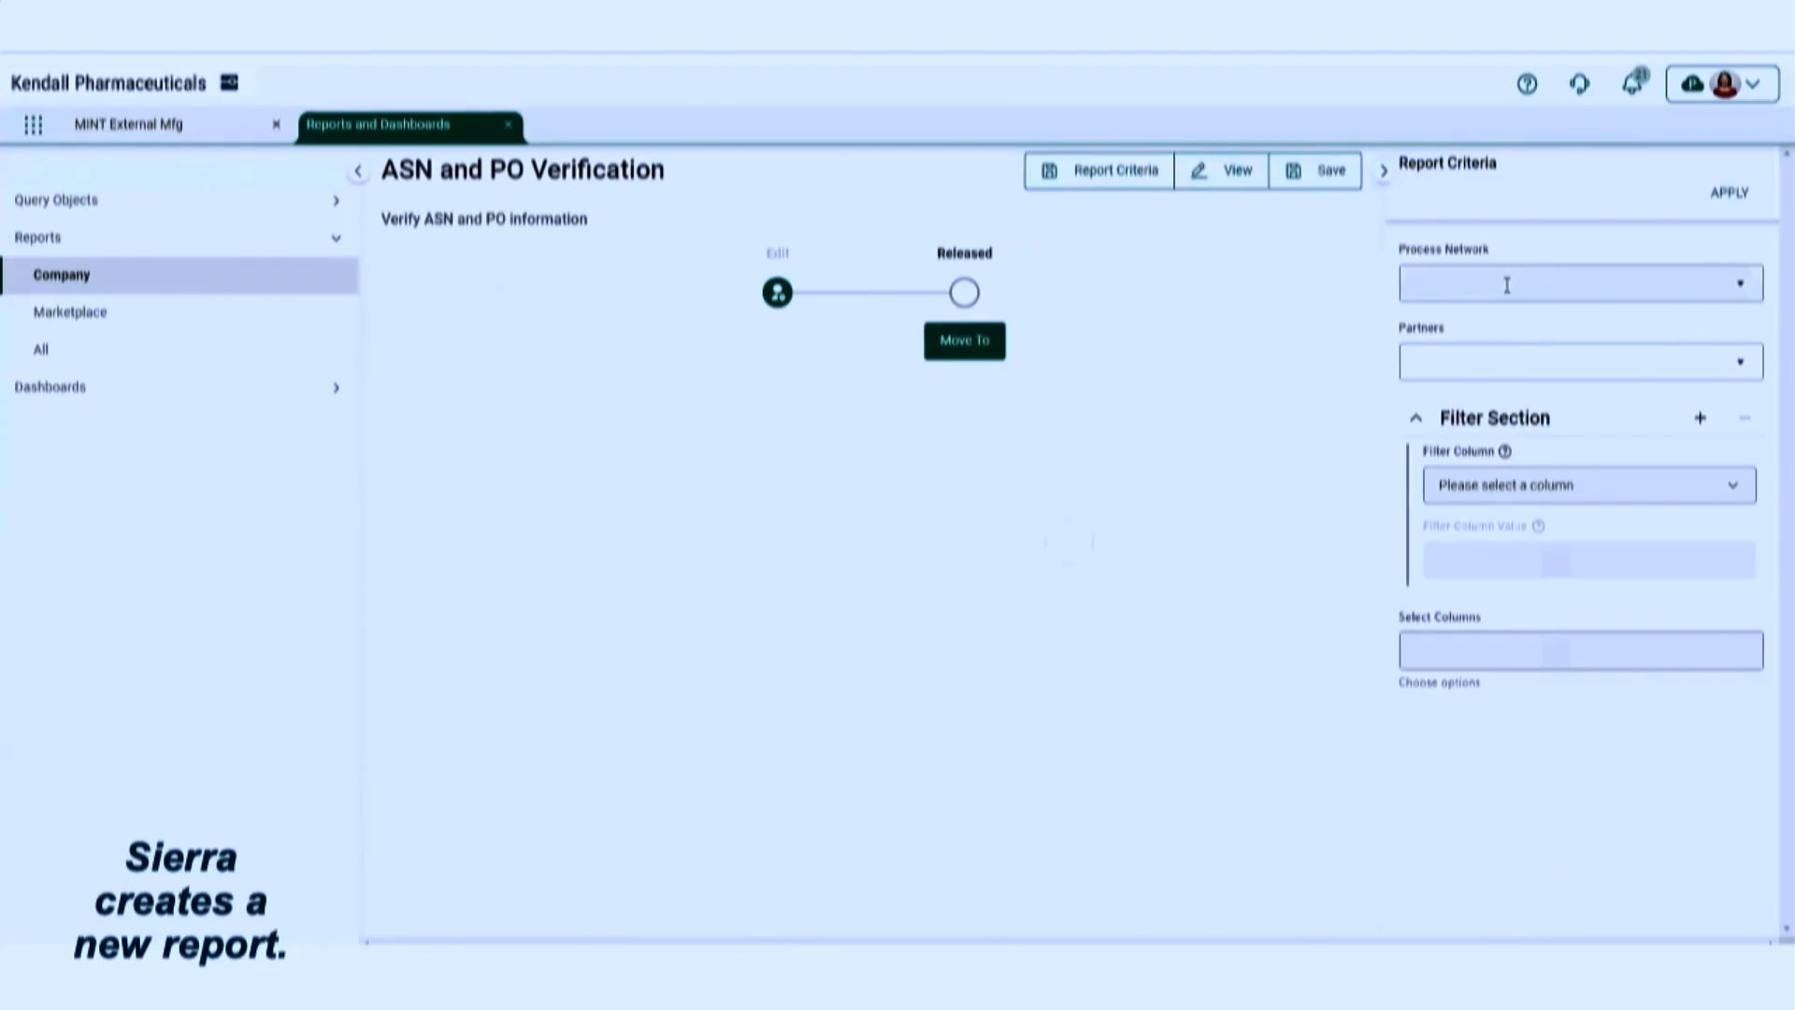
click(1507, 285)
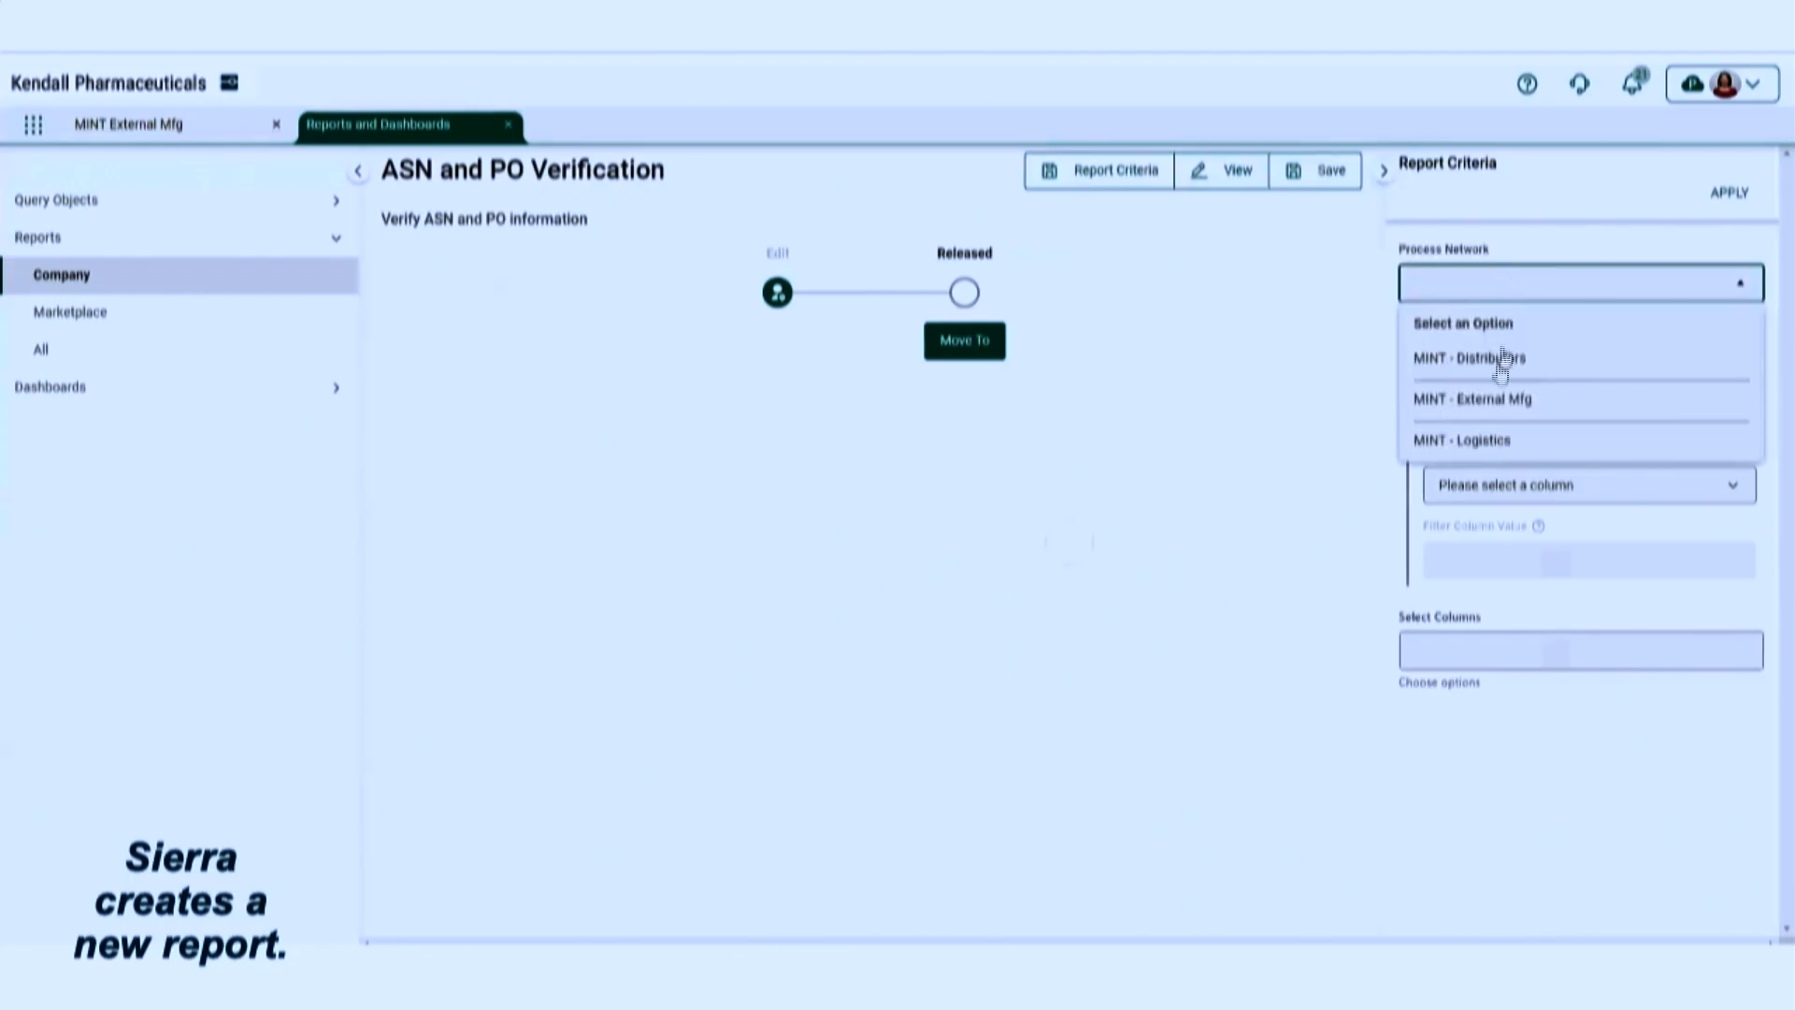
click(1496, 409)
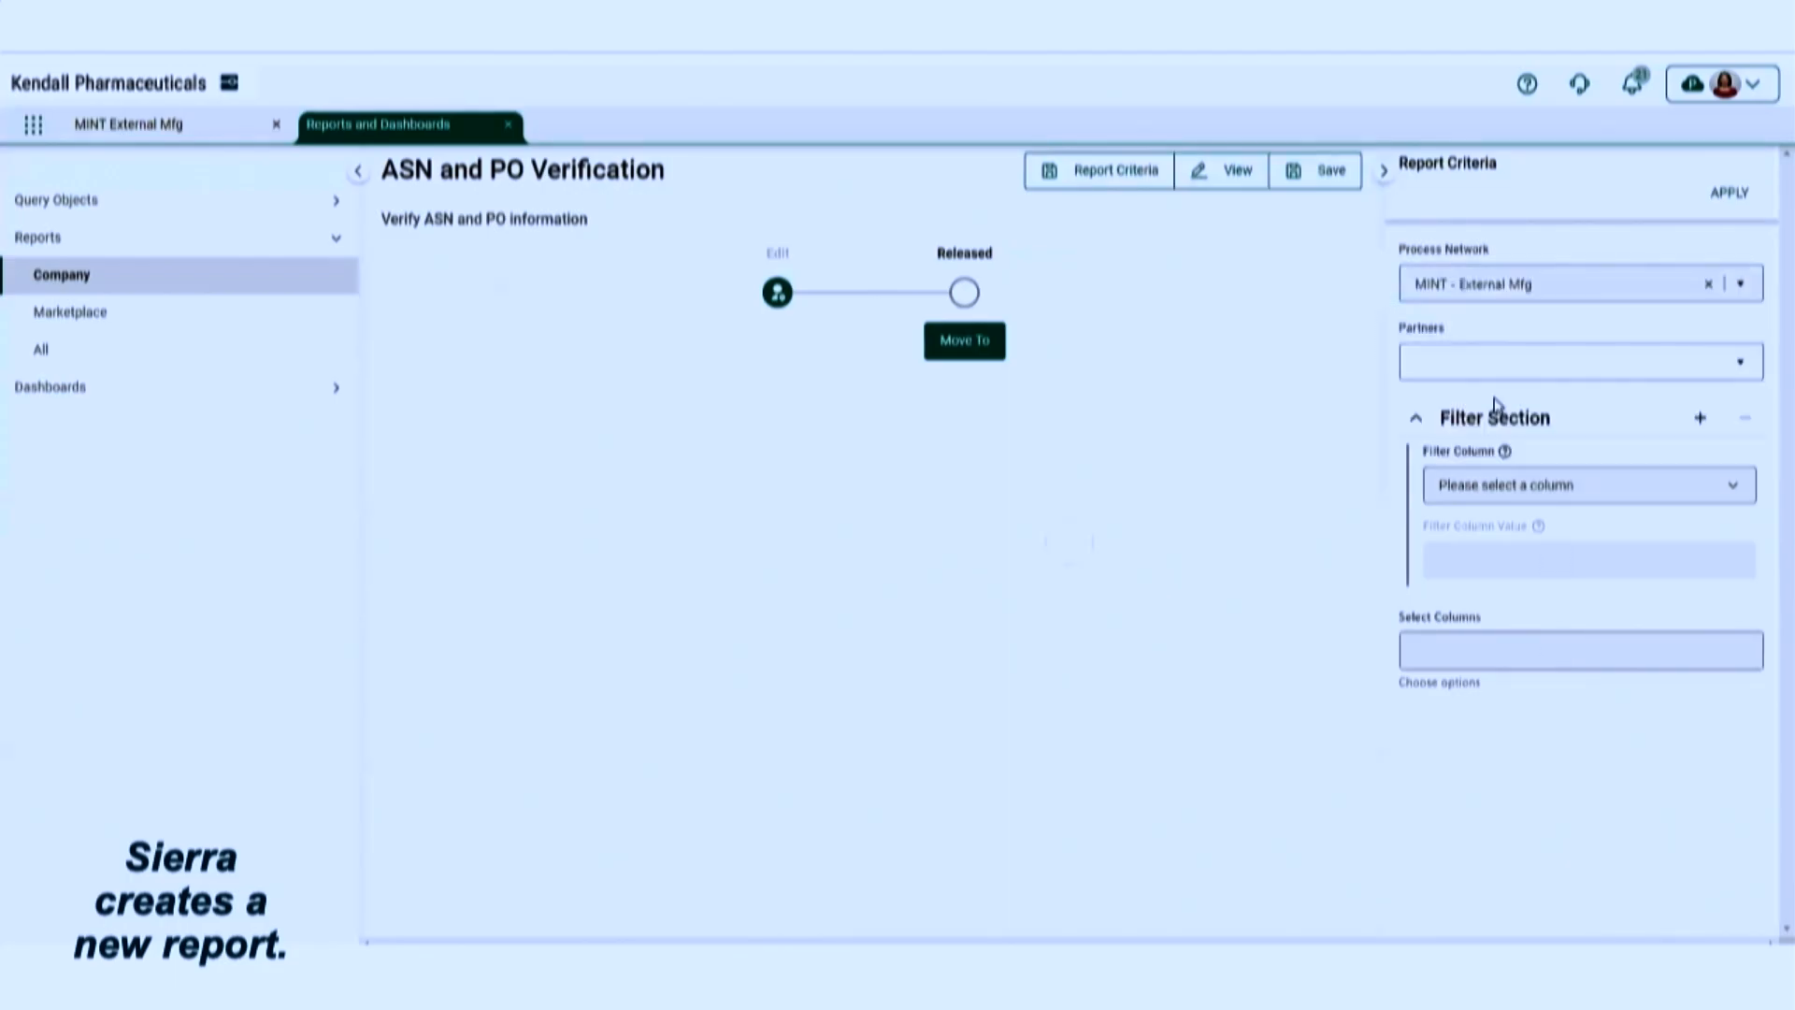
click(1531, 355)
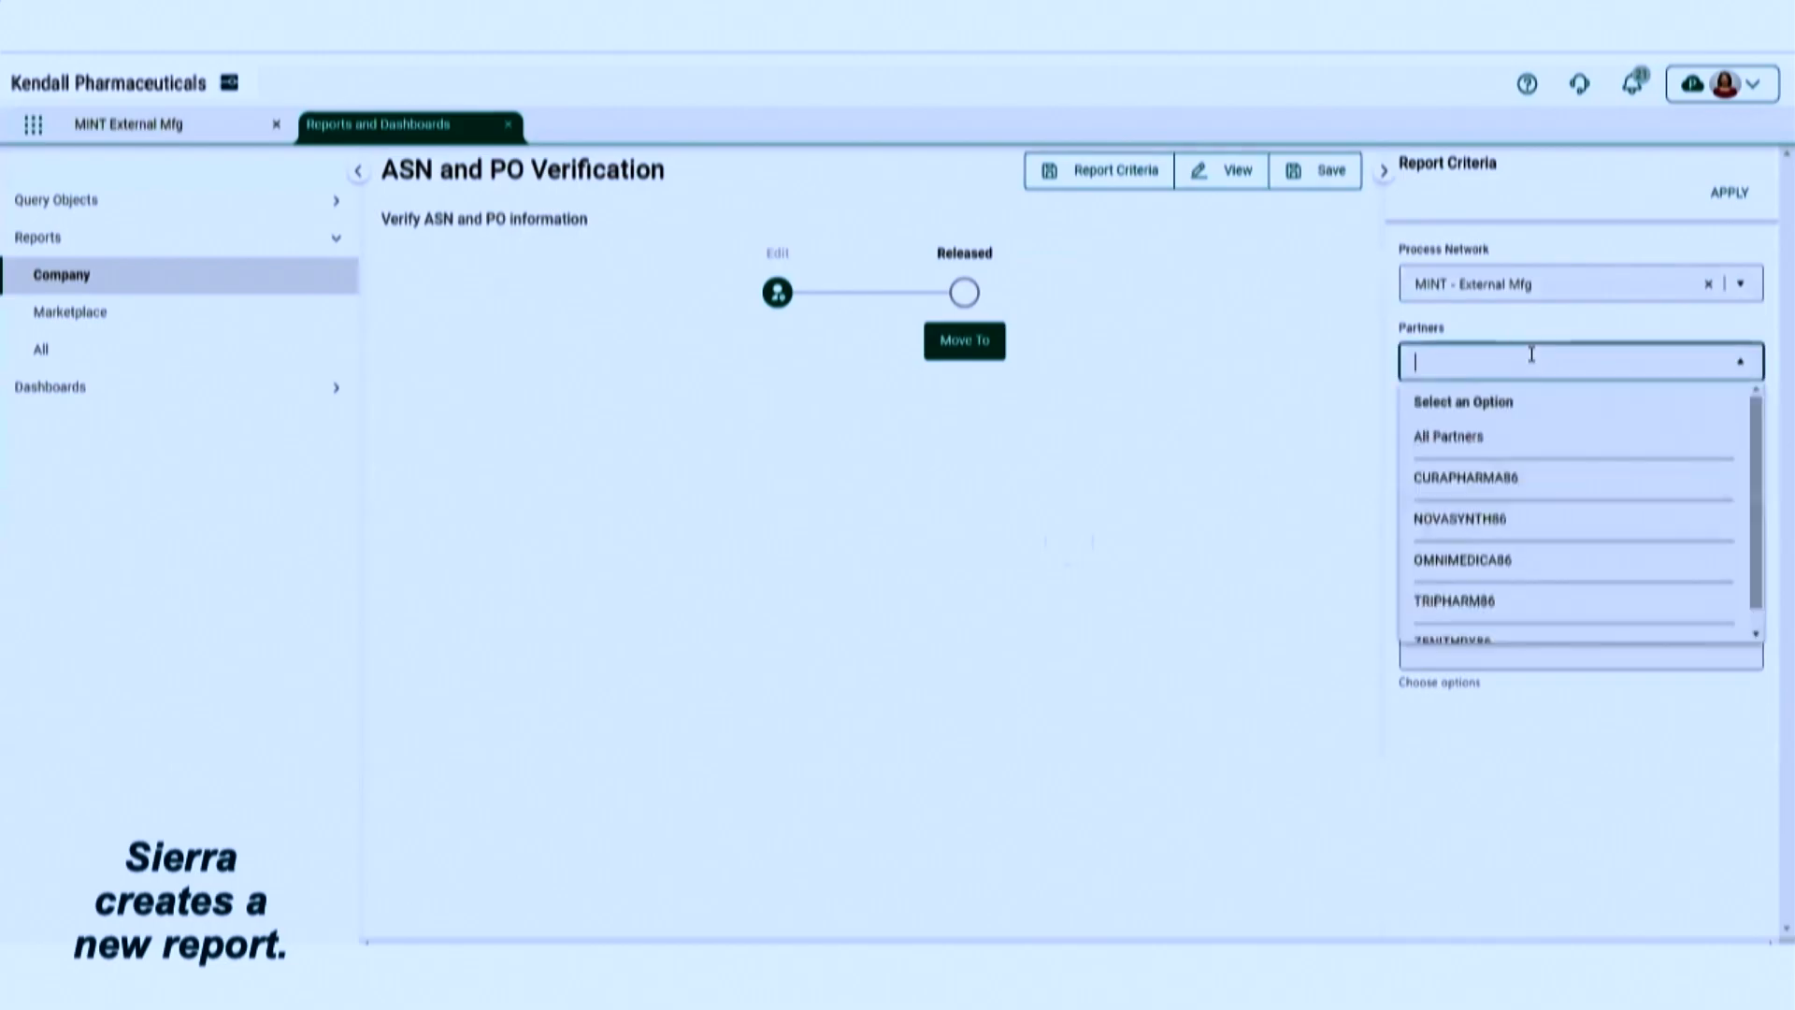
click(1449, 439)
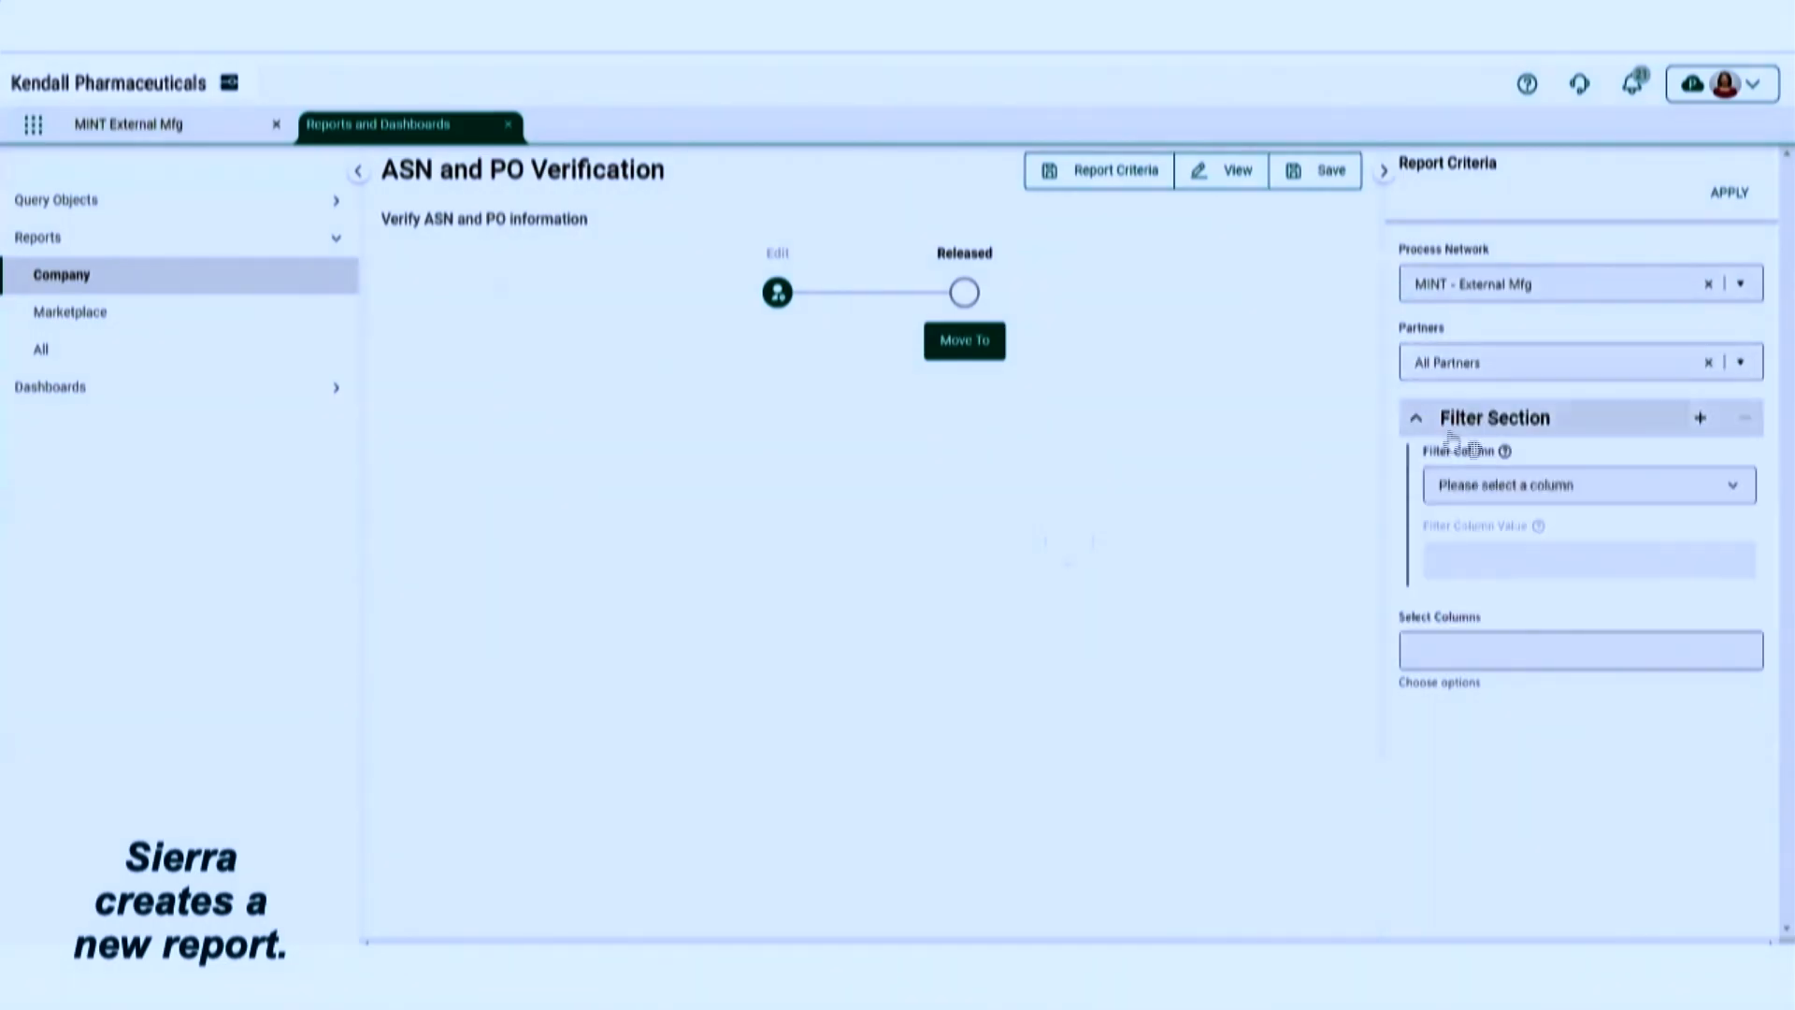
Filter the report by the received ship notice's Delivery Date, limited to the Last 6 Months
click(1615, 499)
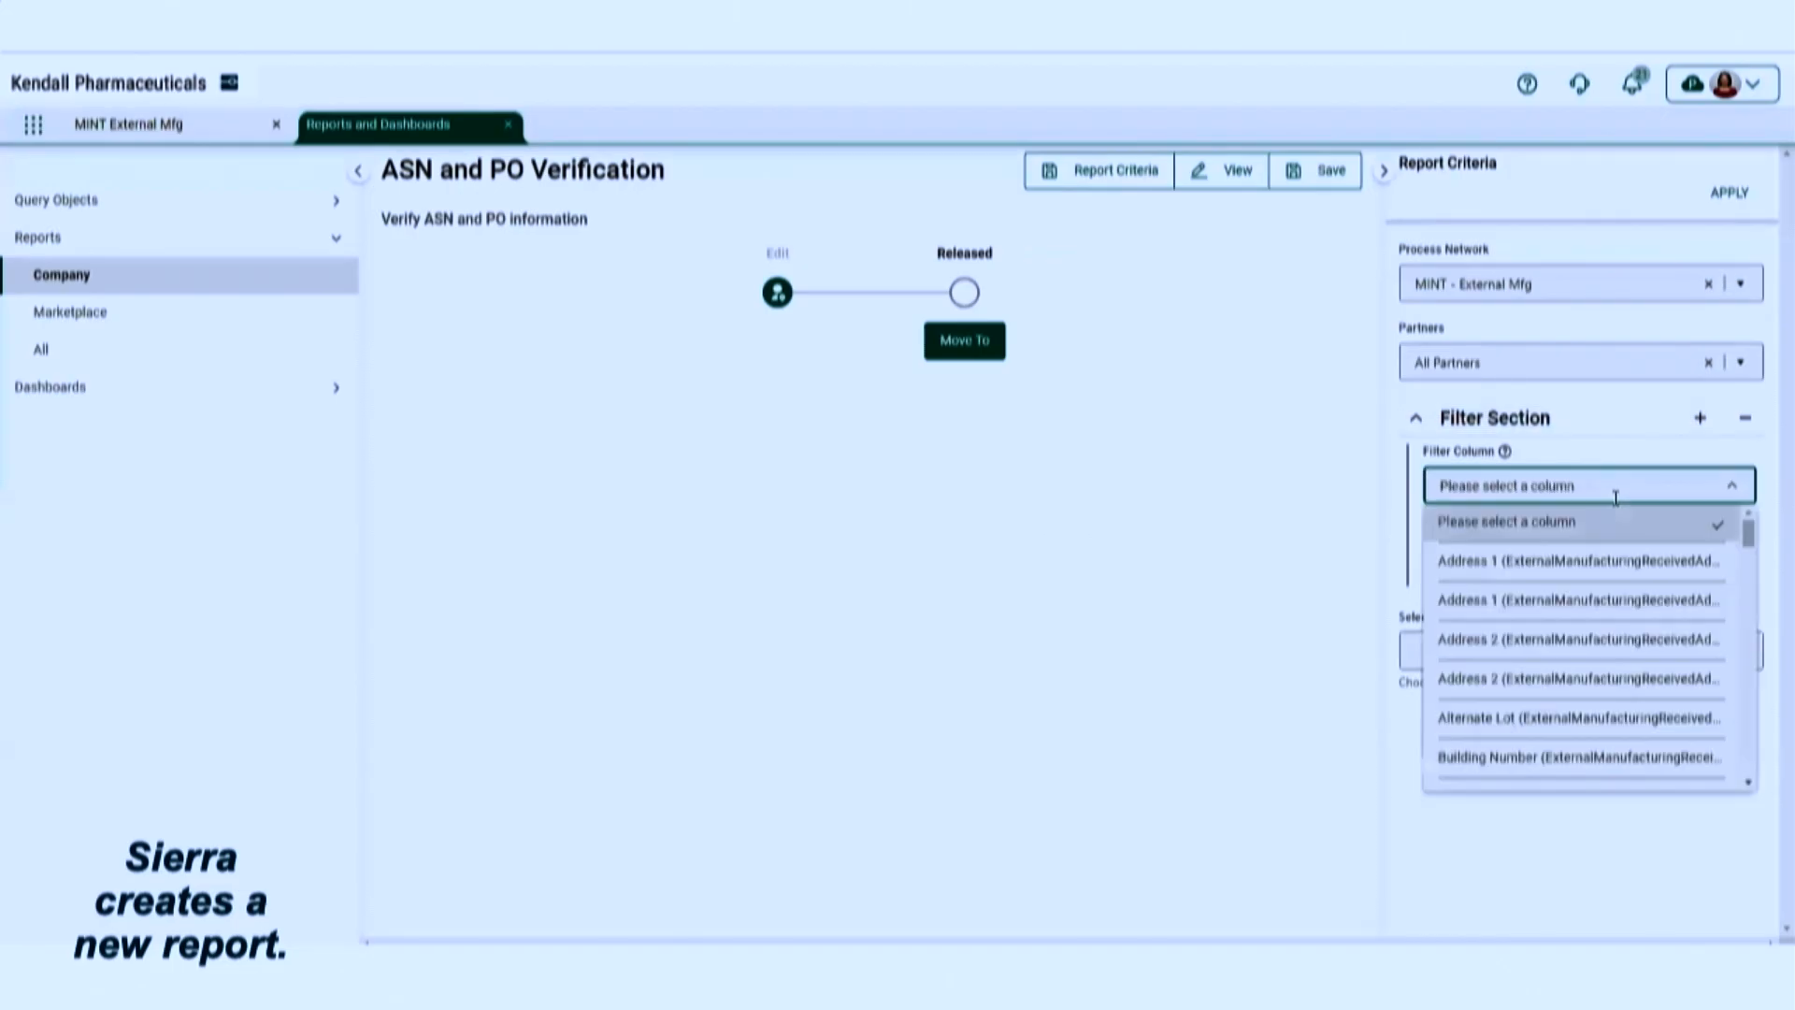
scroll(1578, 636, down, 4)
click(1578, 626)
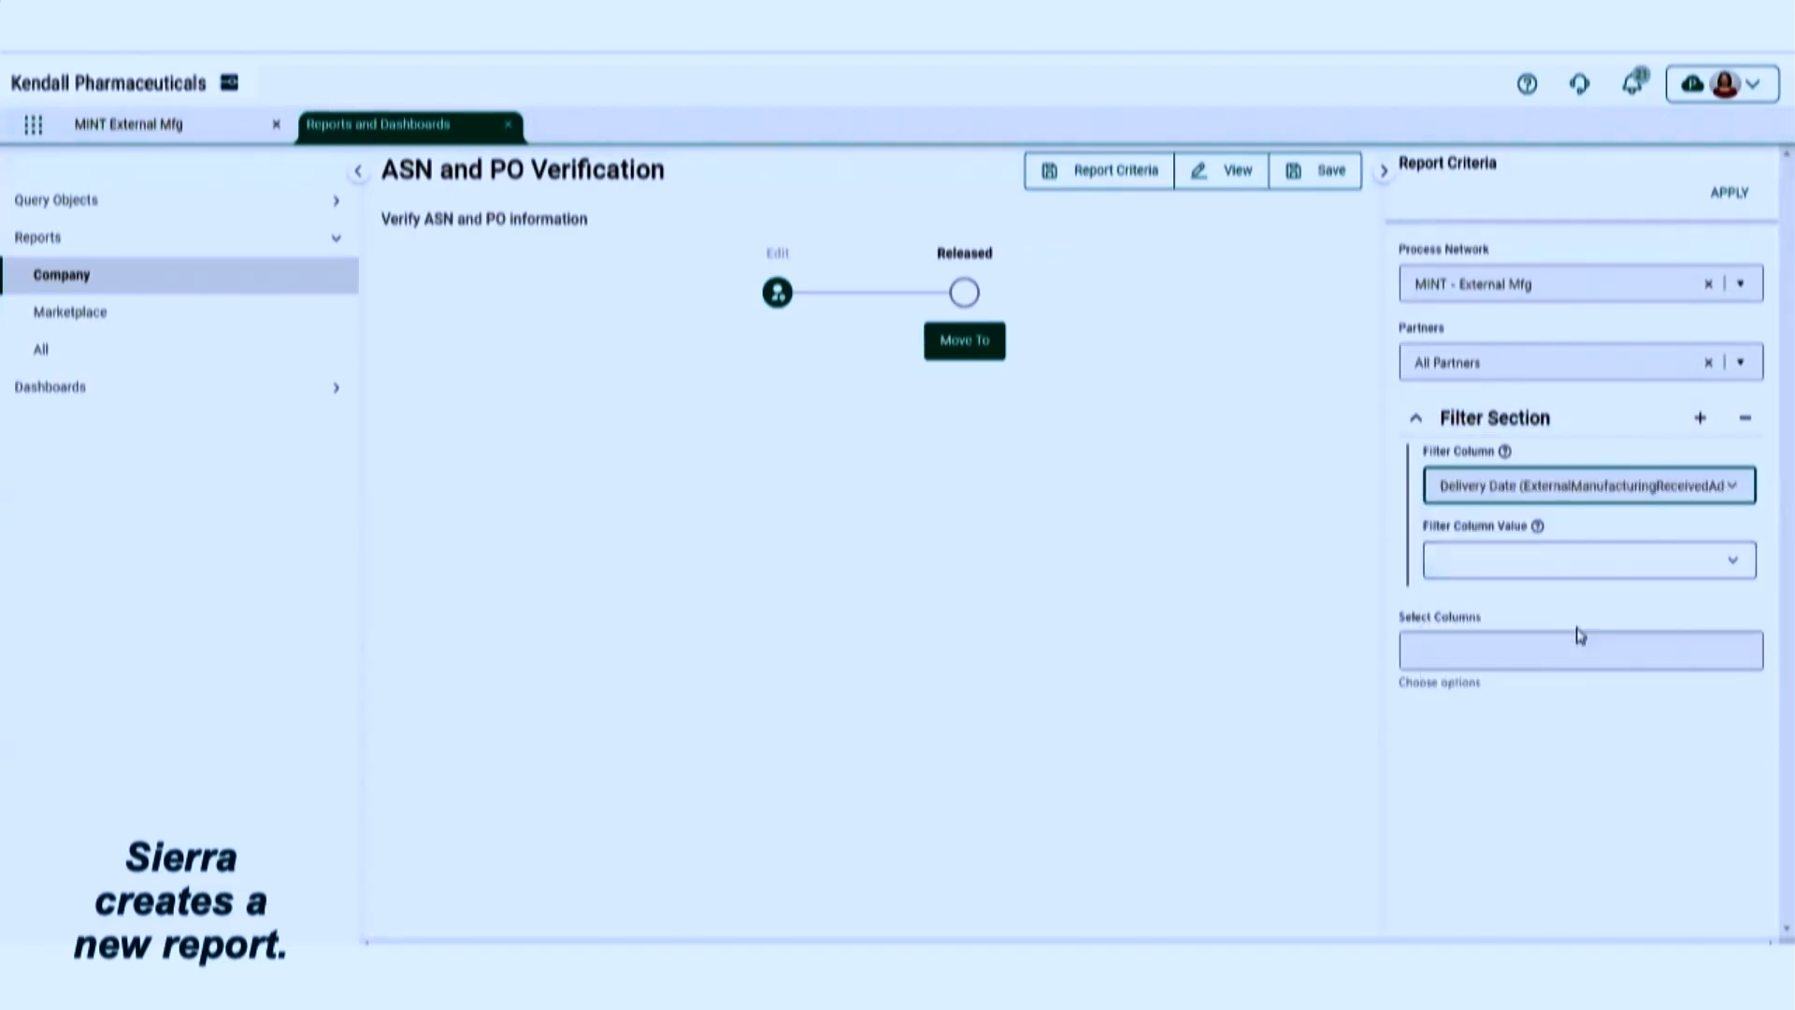
click(1579, 559)
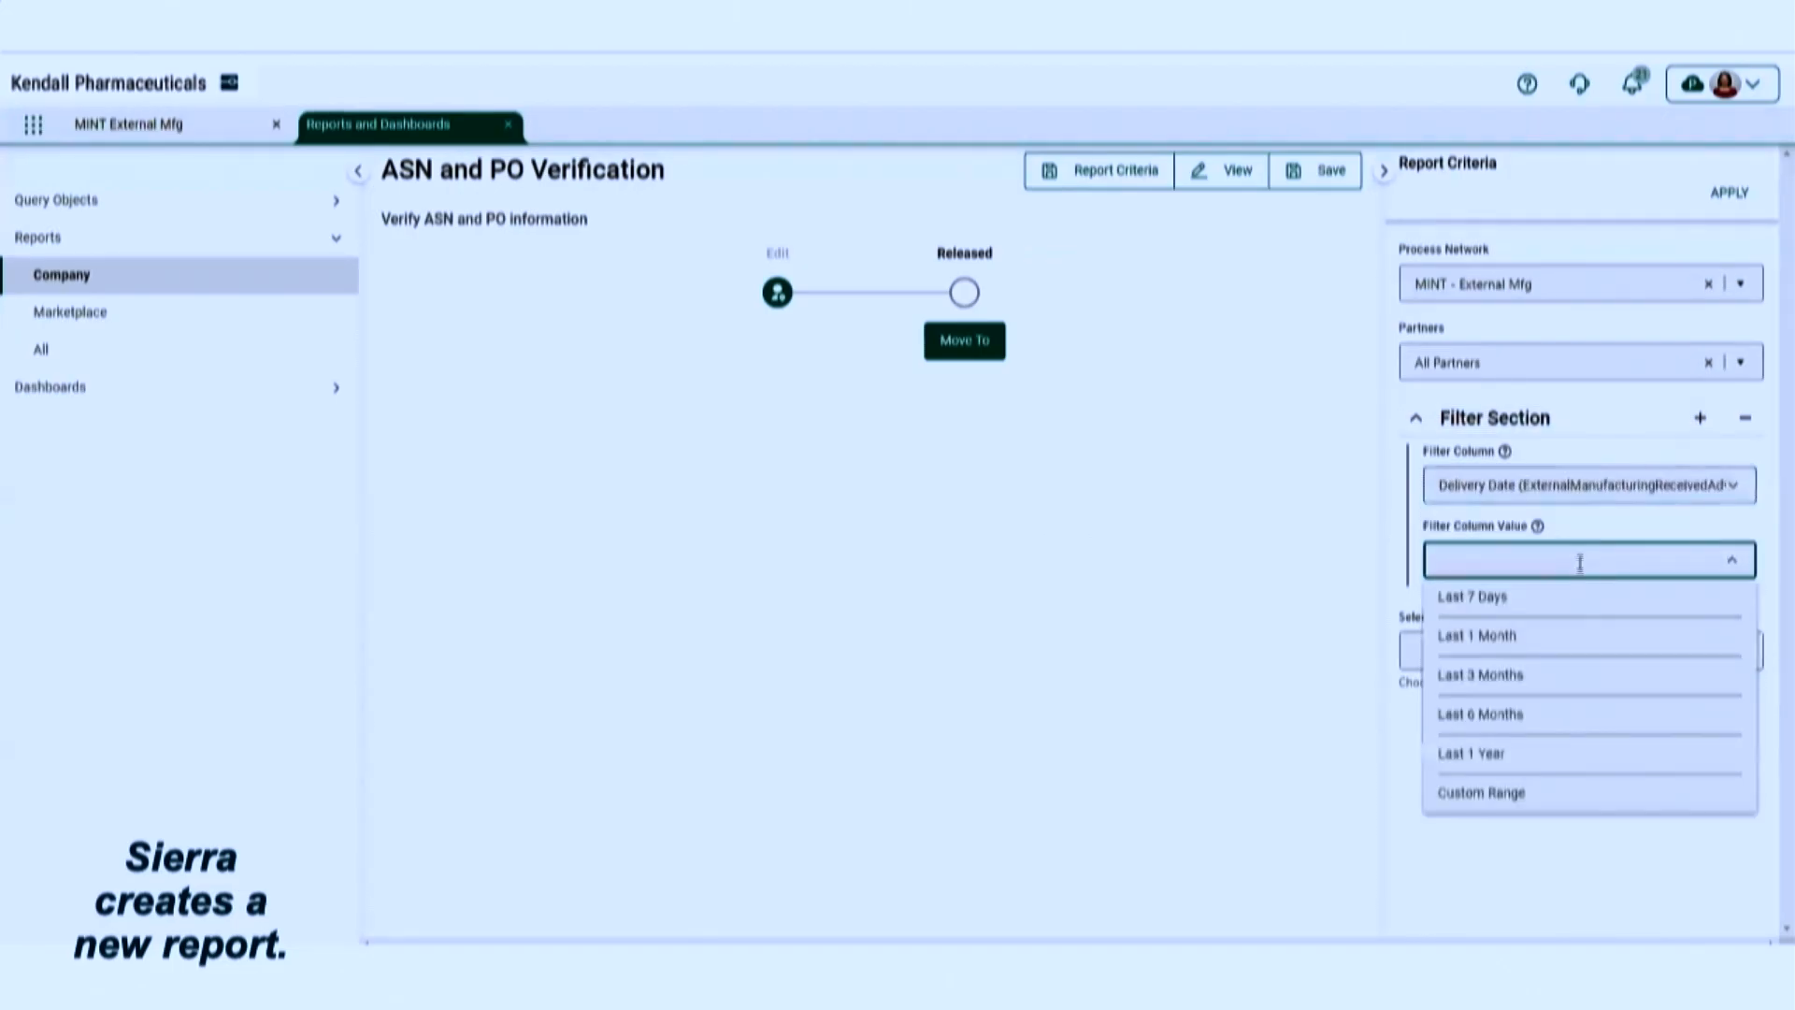
click(1534, 729)
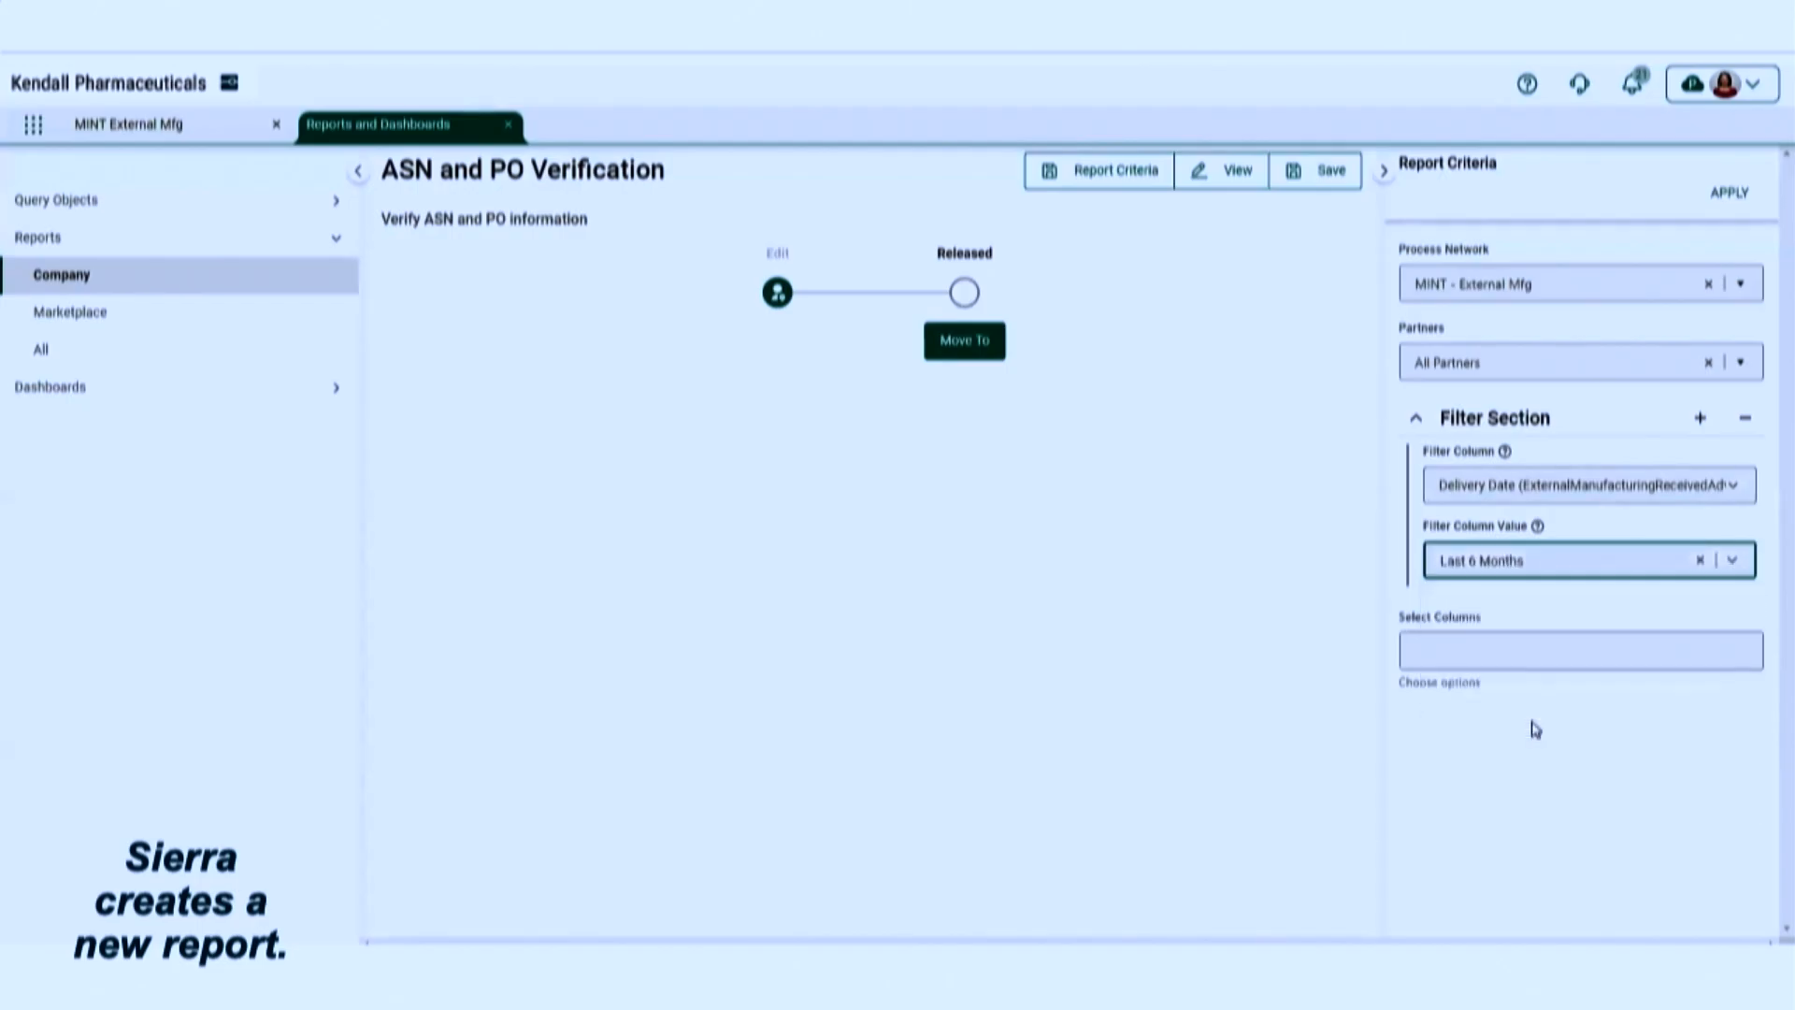
Select PO Number, both Delivery Dates, Delivery Number and the item, item code and quantity fields as report columns, and apply the criteria
click(1558, 651)
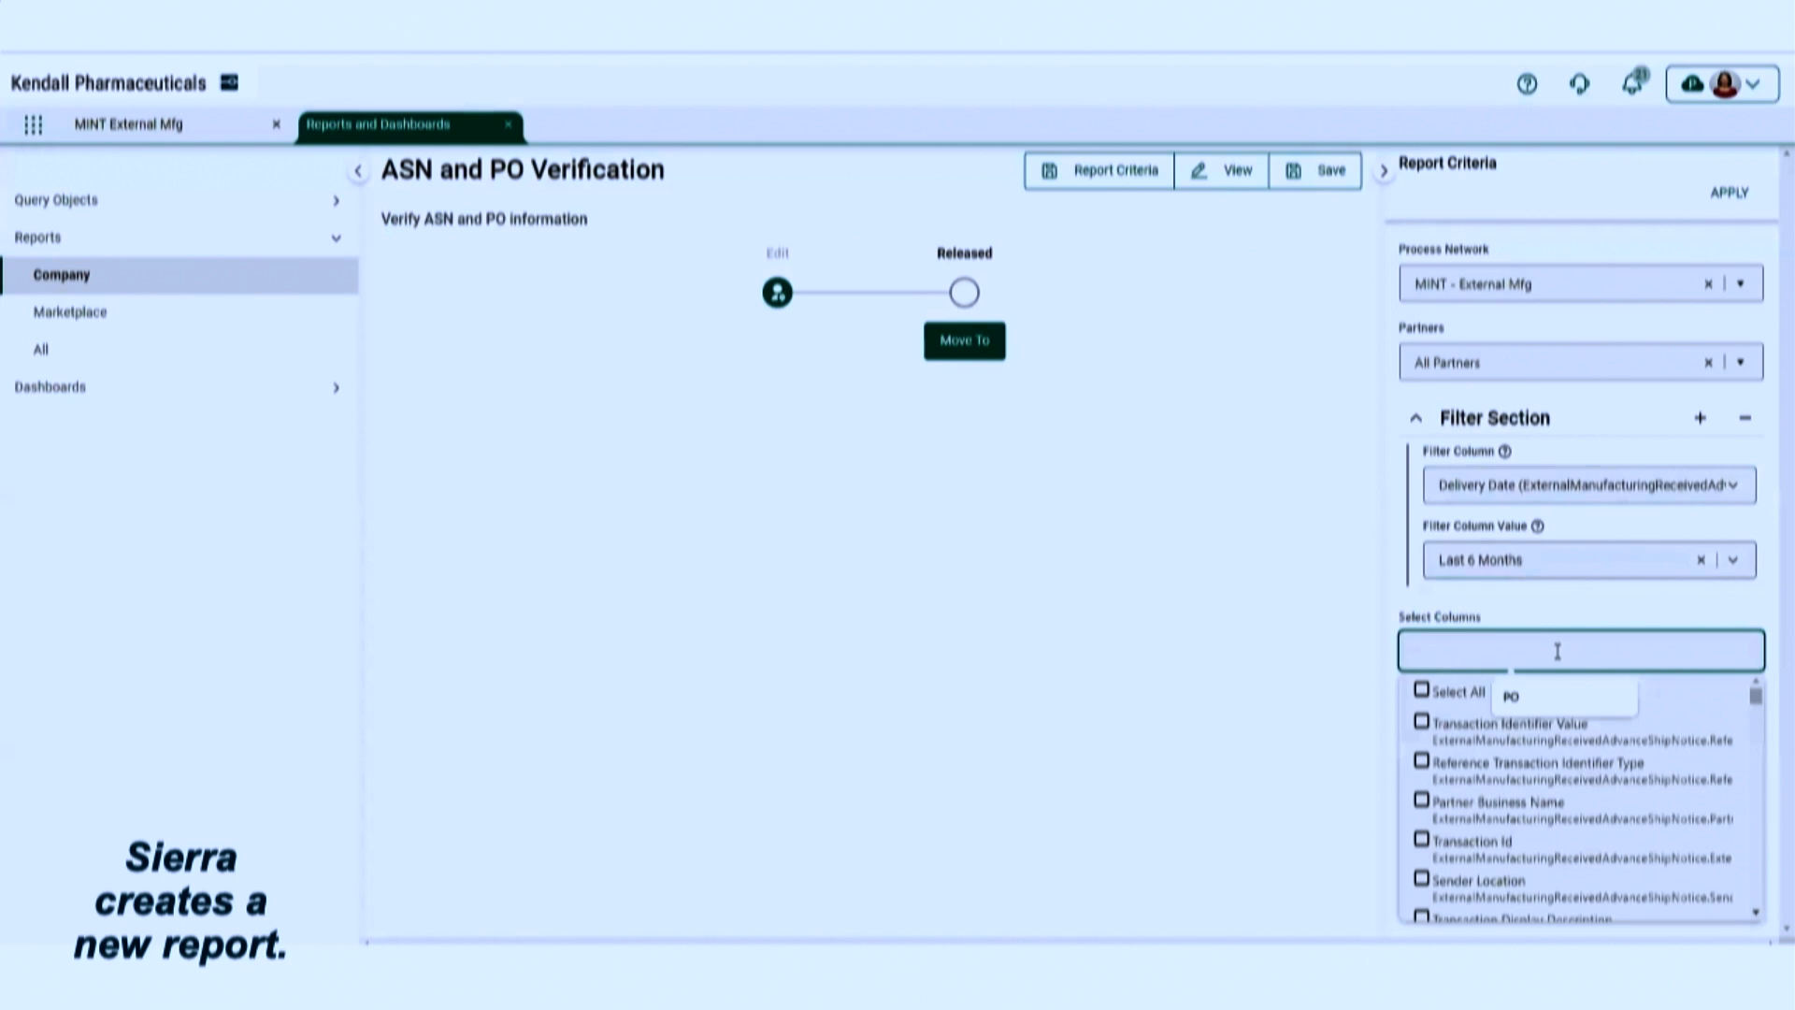
text(PO)
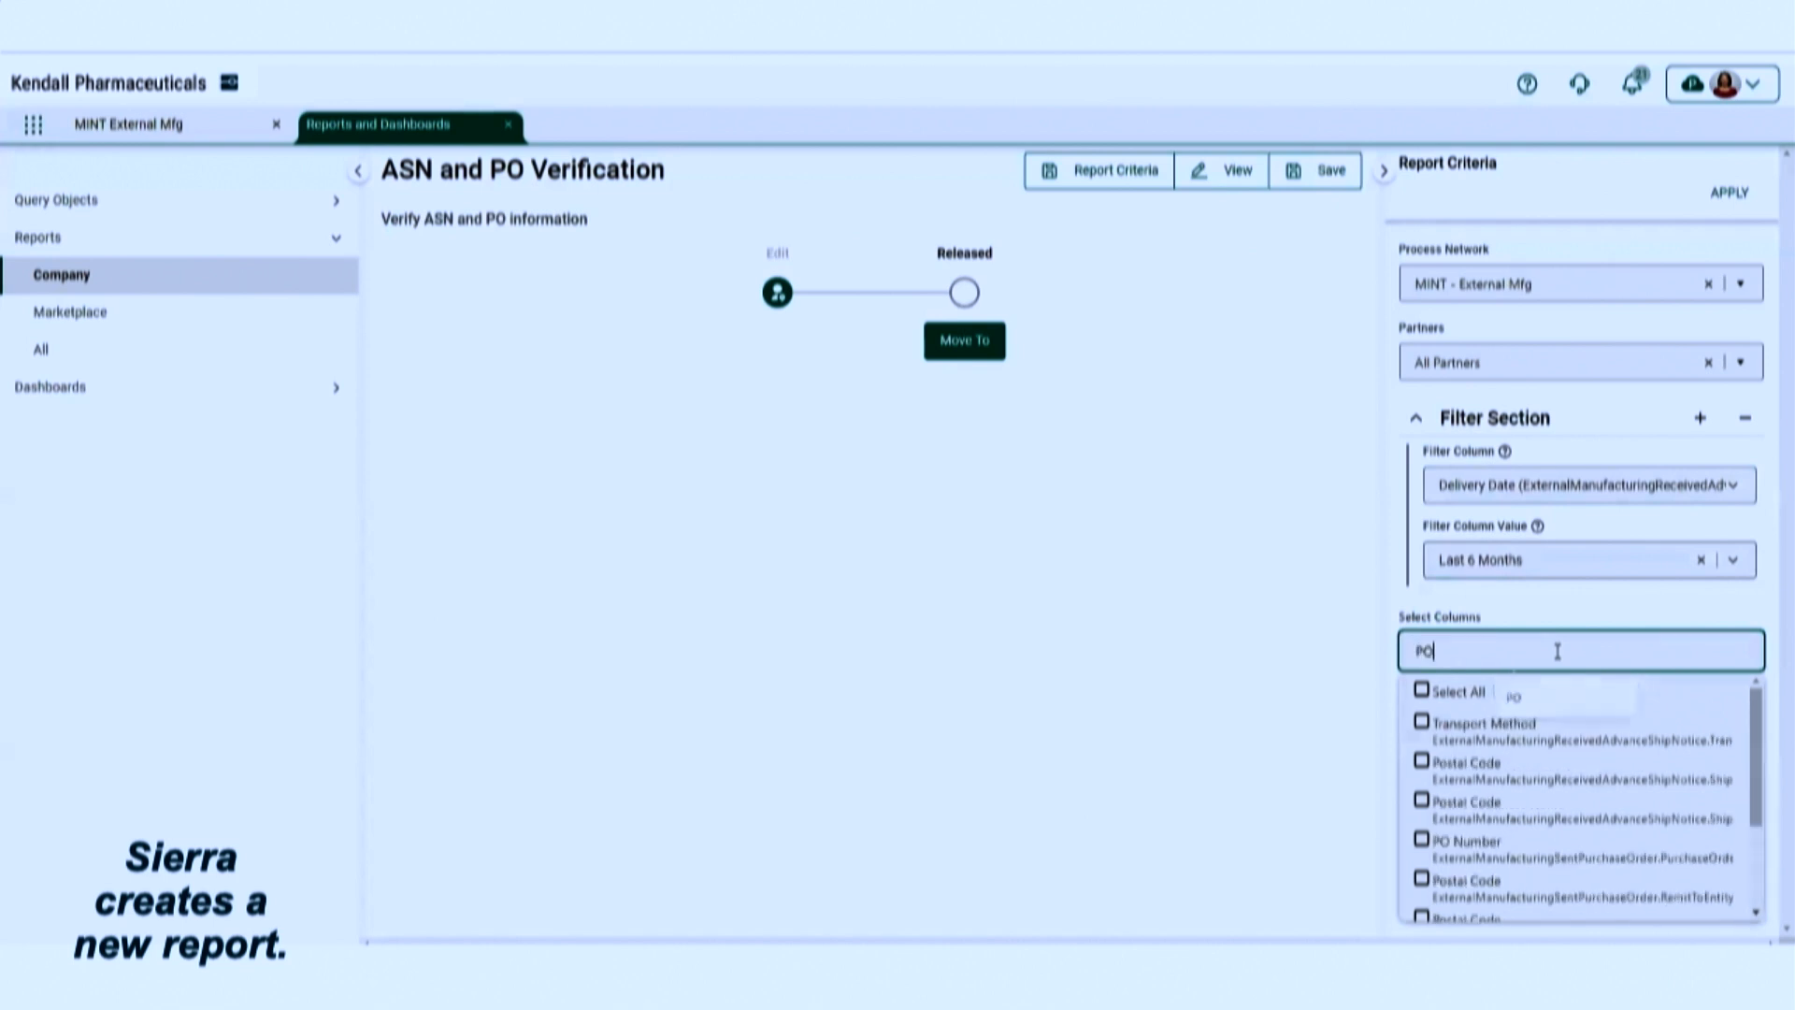
click(1422, 841)
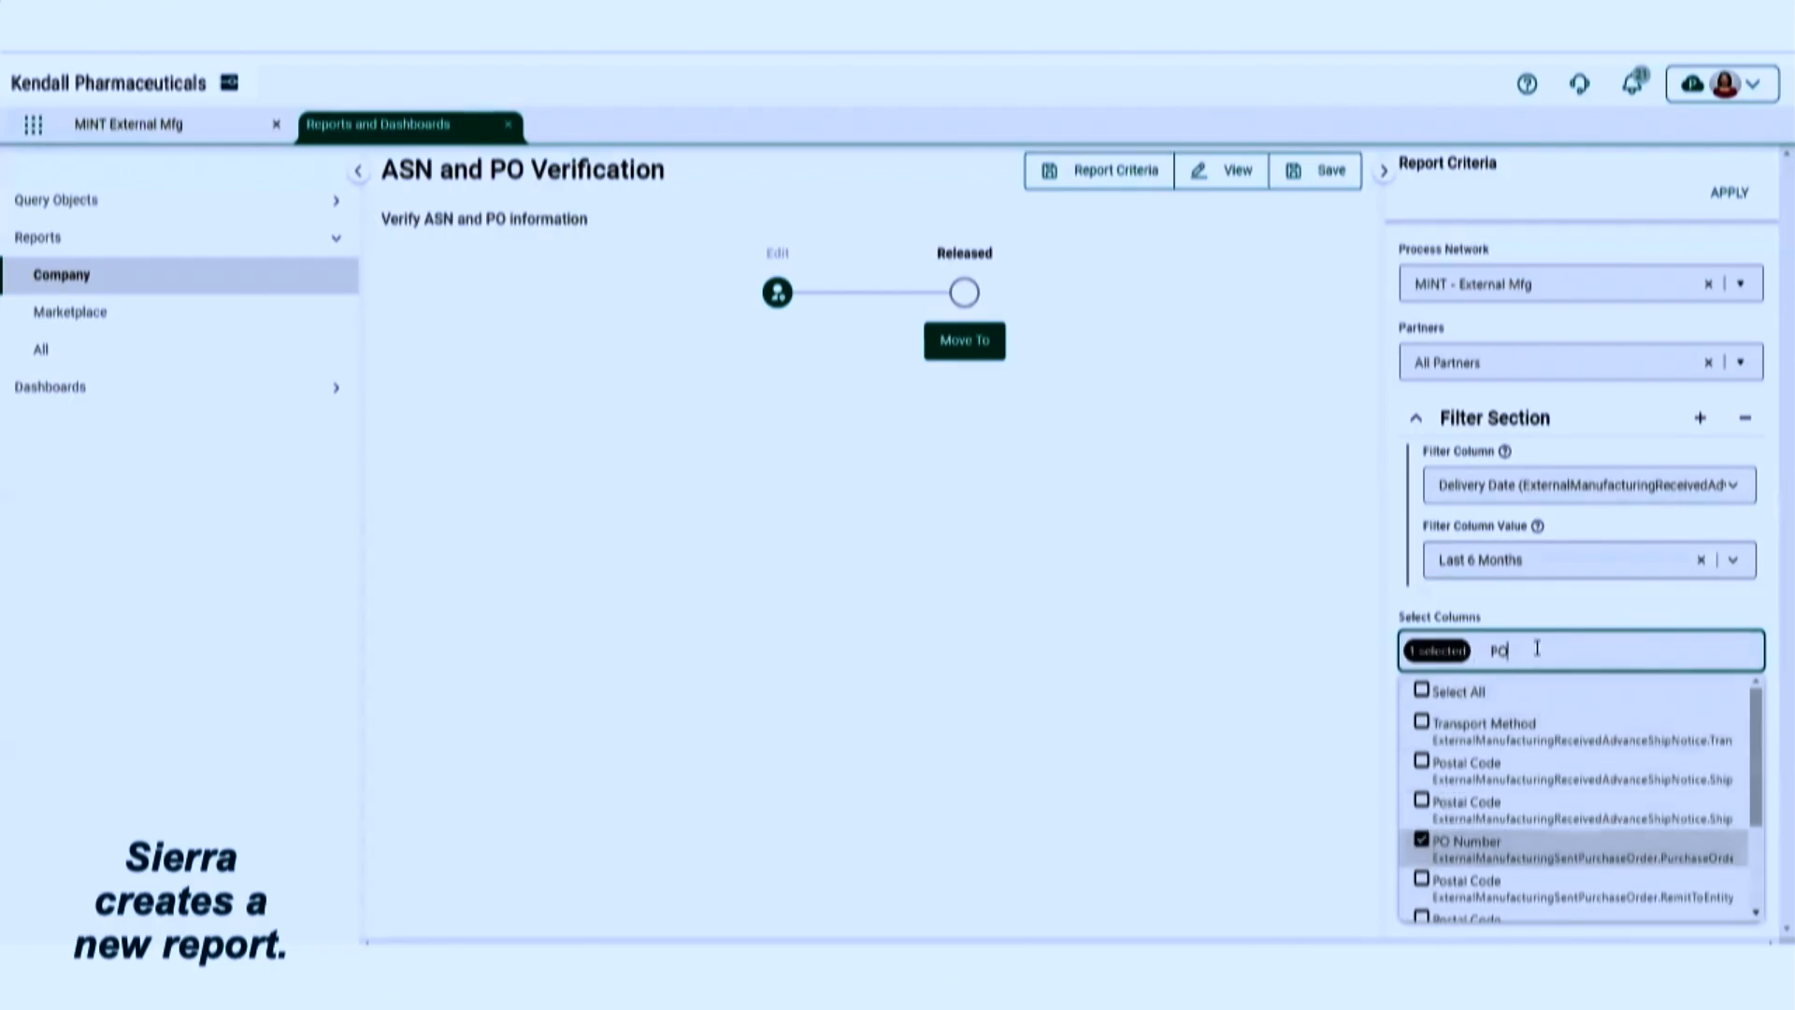
key(BackSpace)
key(BackSpace)
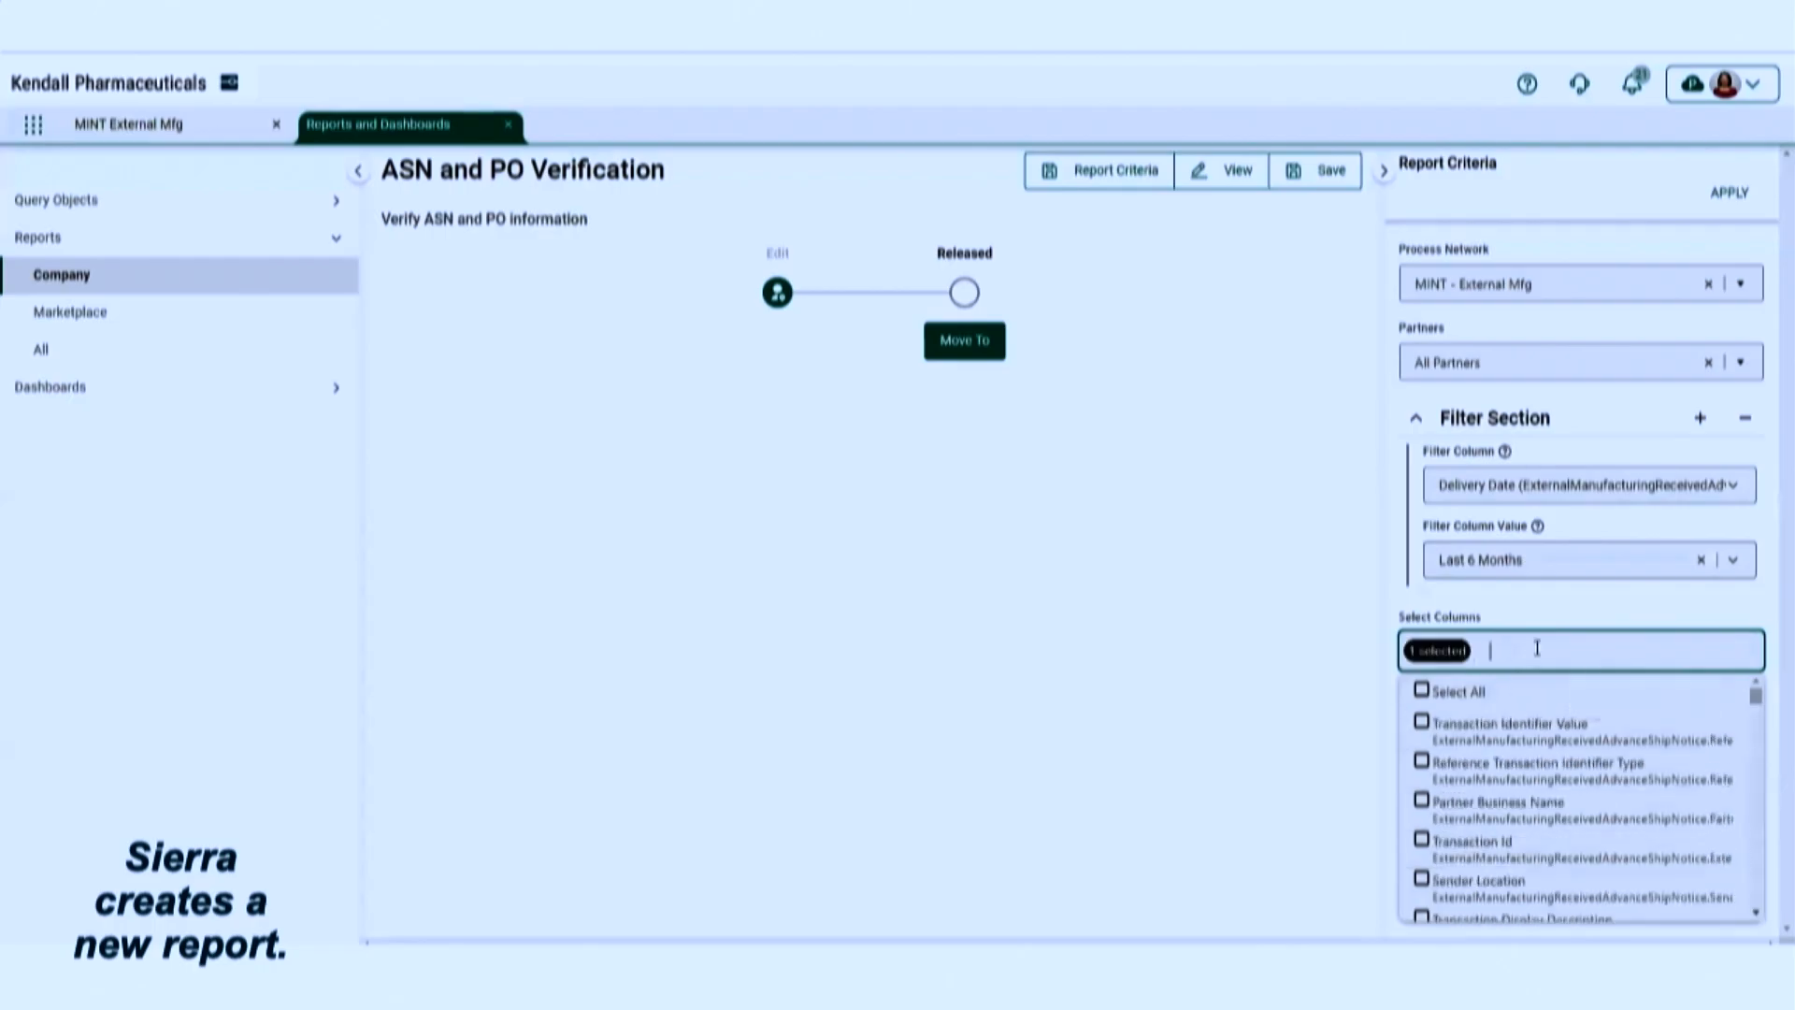
text(delivery)
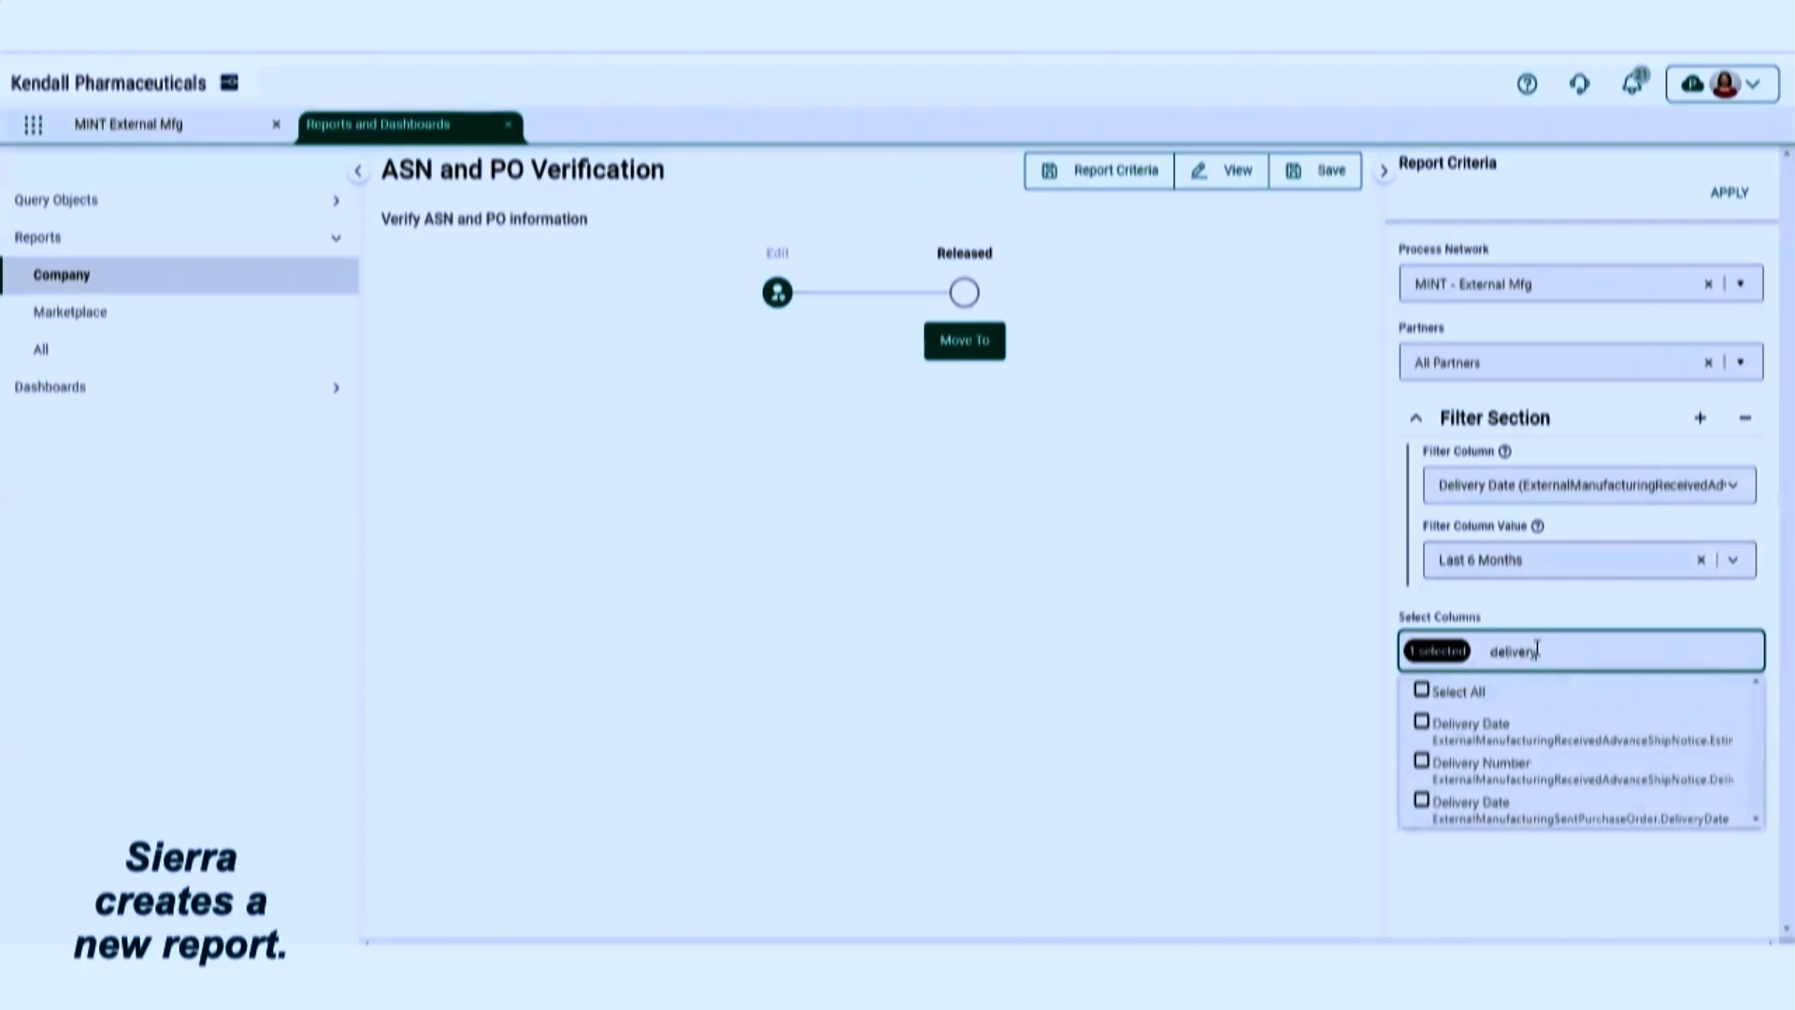
click(1421, 724)
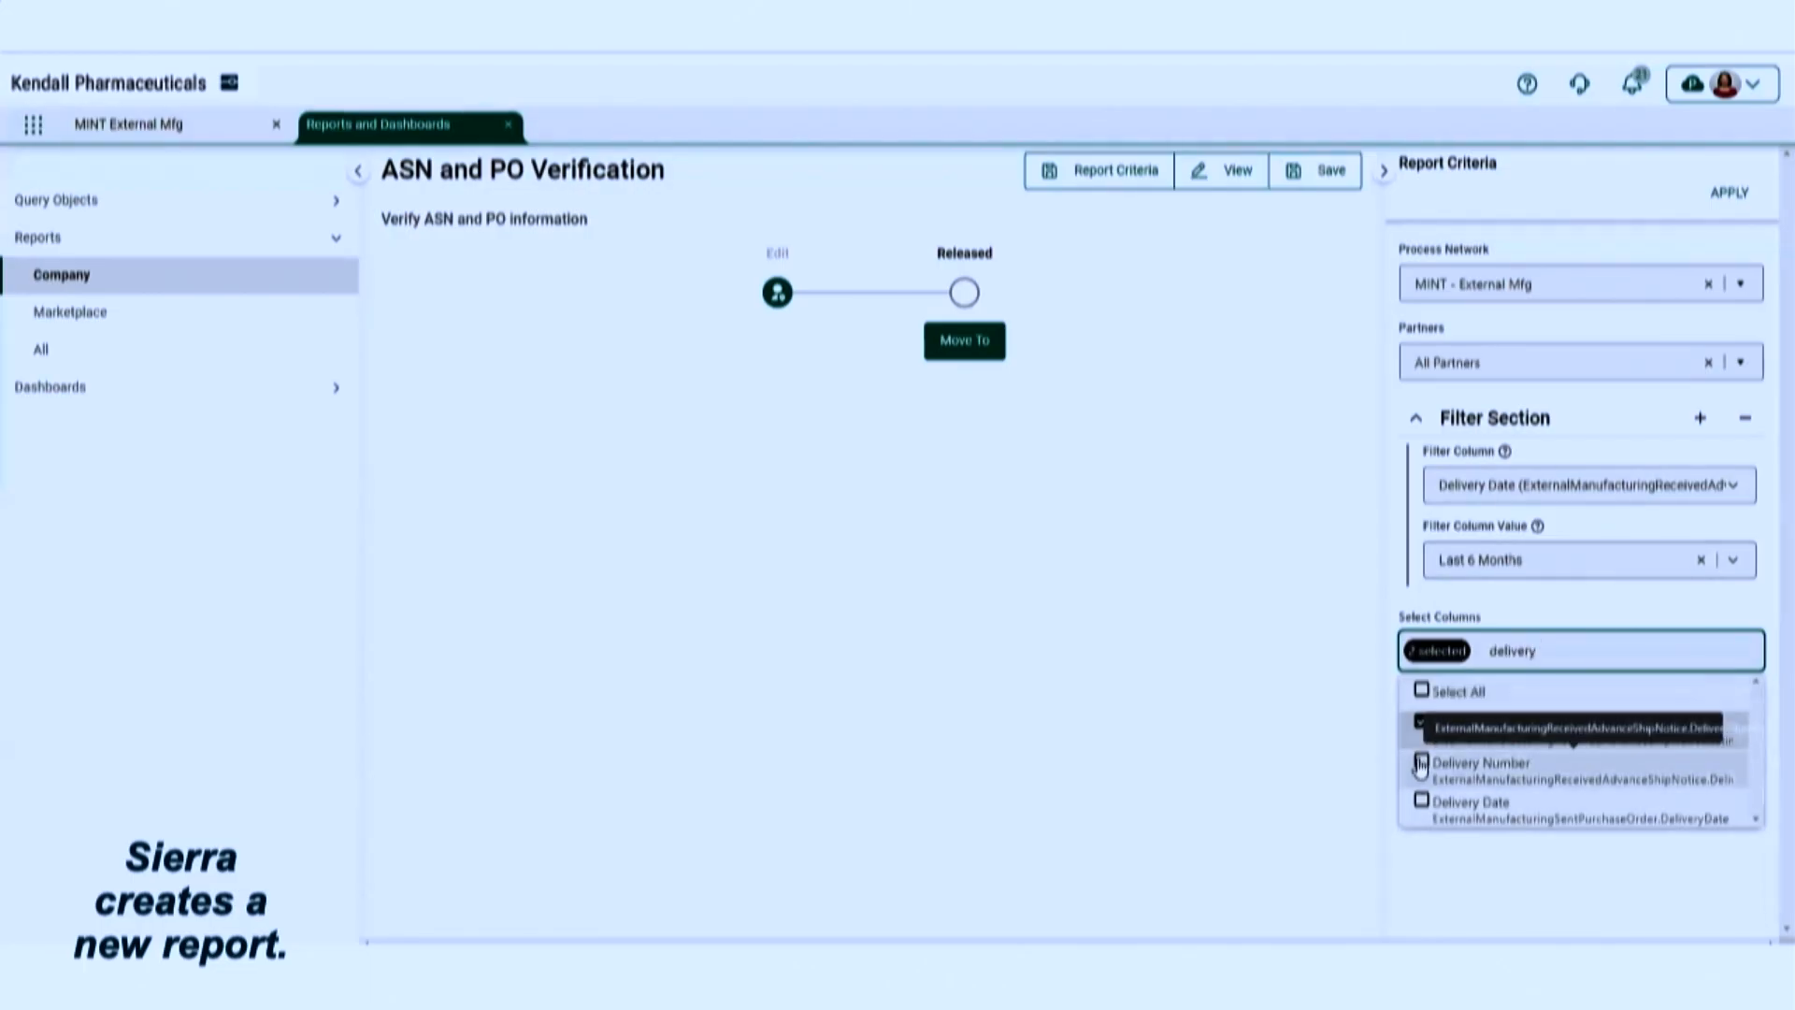
click(1421, 764)
click(1587, 608)
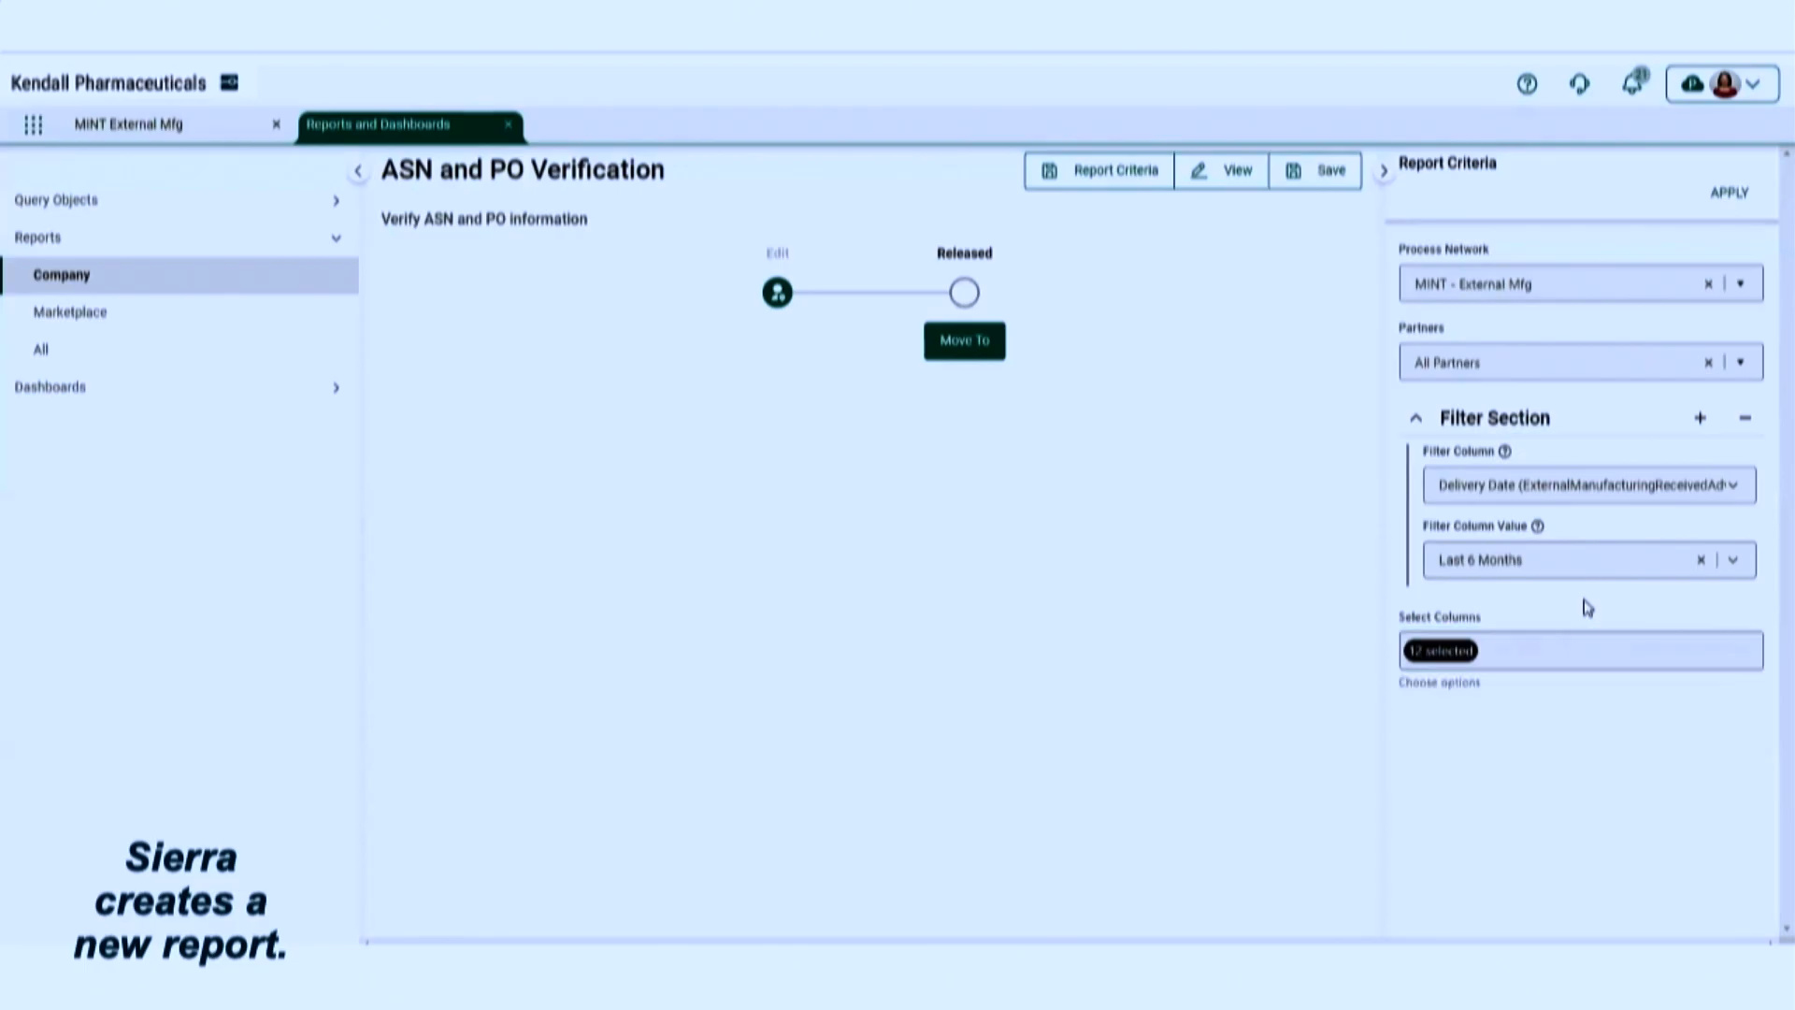
click(1731, 195)
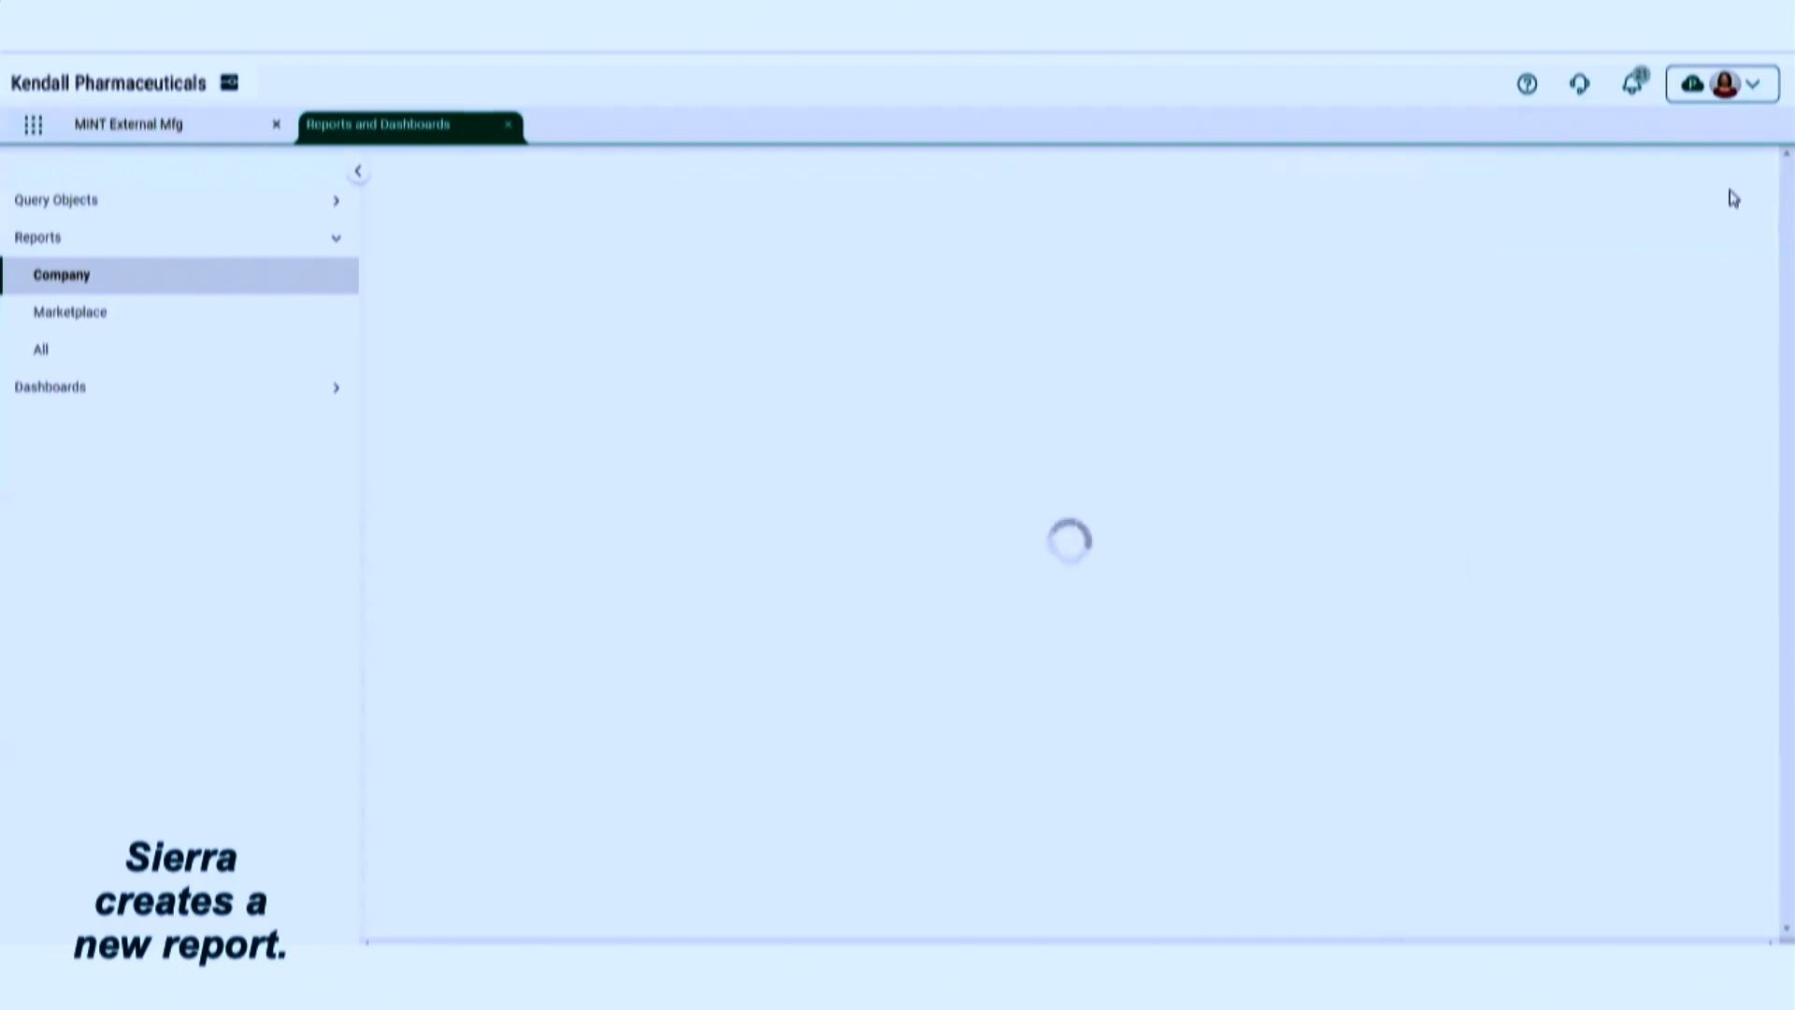
Hide the received ship notice's Item column in the results grid and move the second Delivery Date column directly after PO Number
drag(1082, 445, 1260, 456)
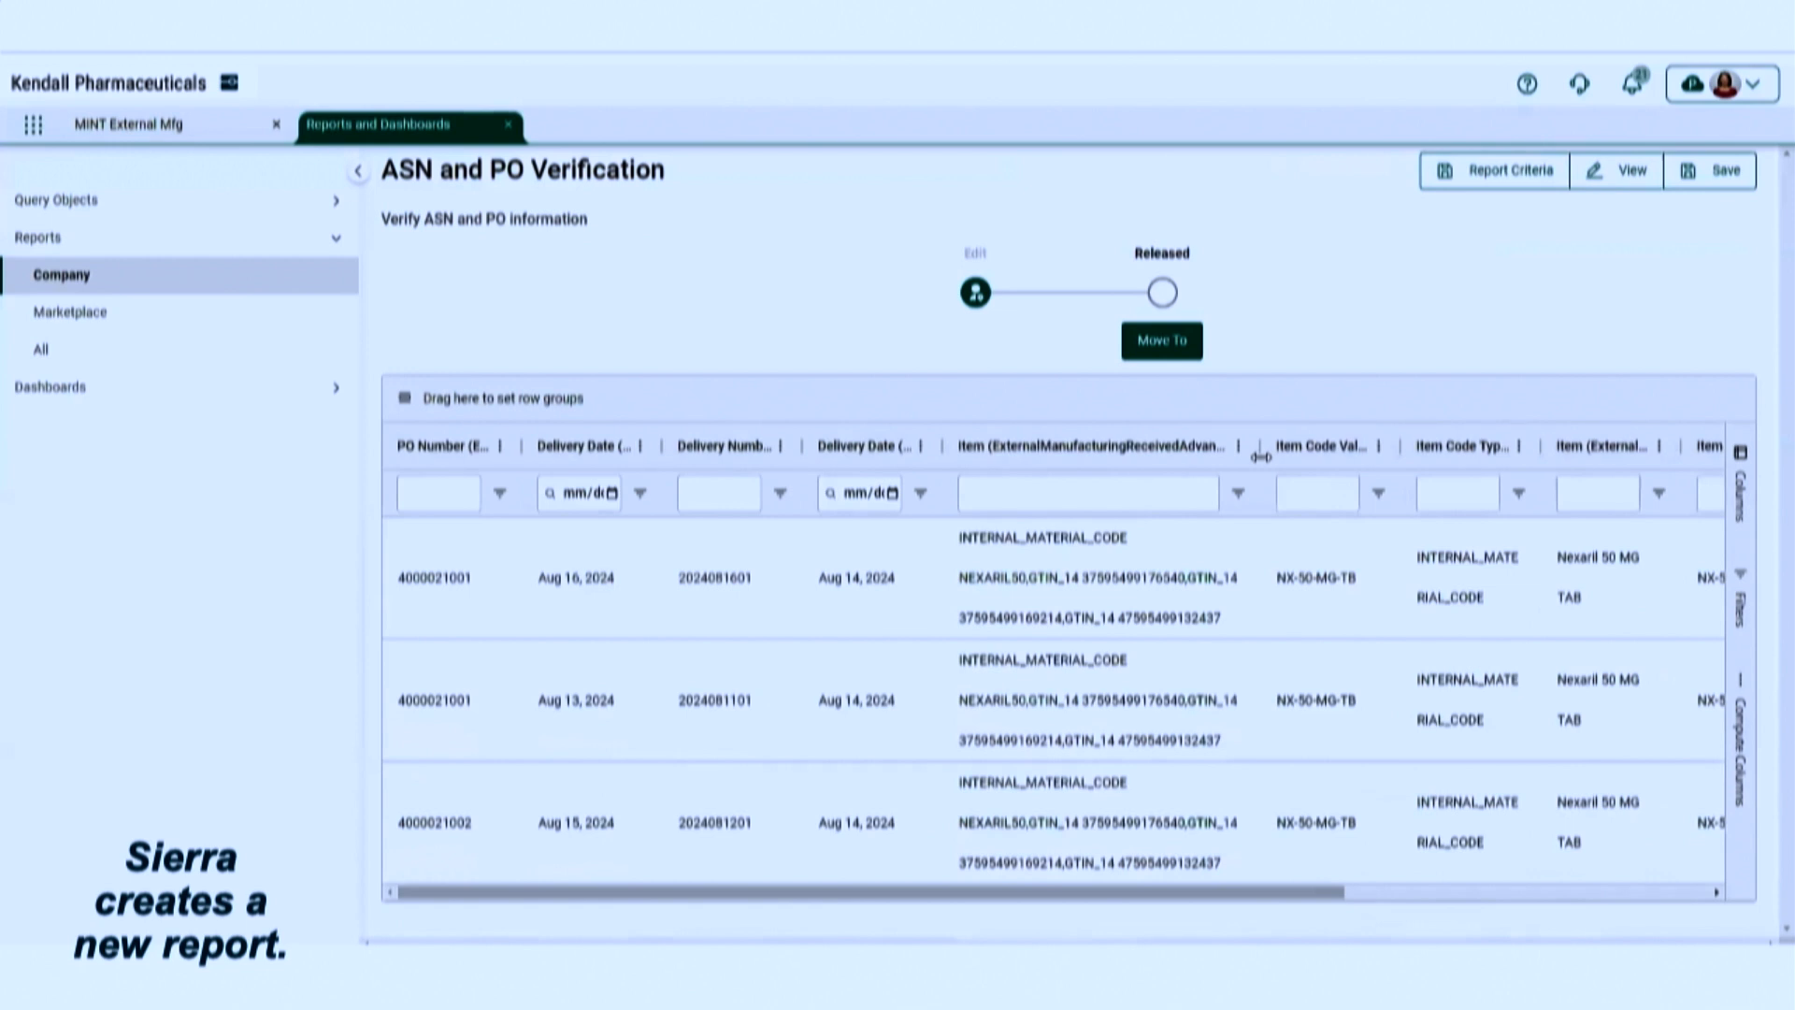
click(1740, 483)
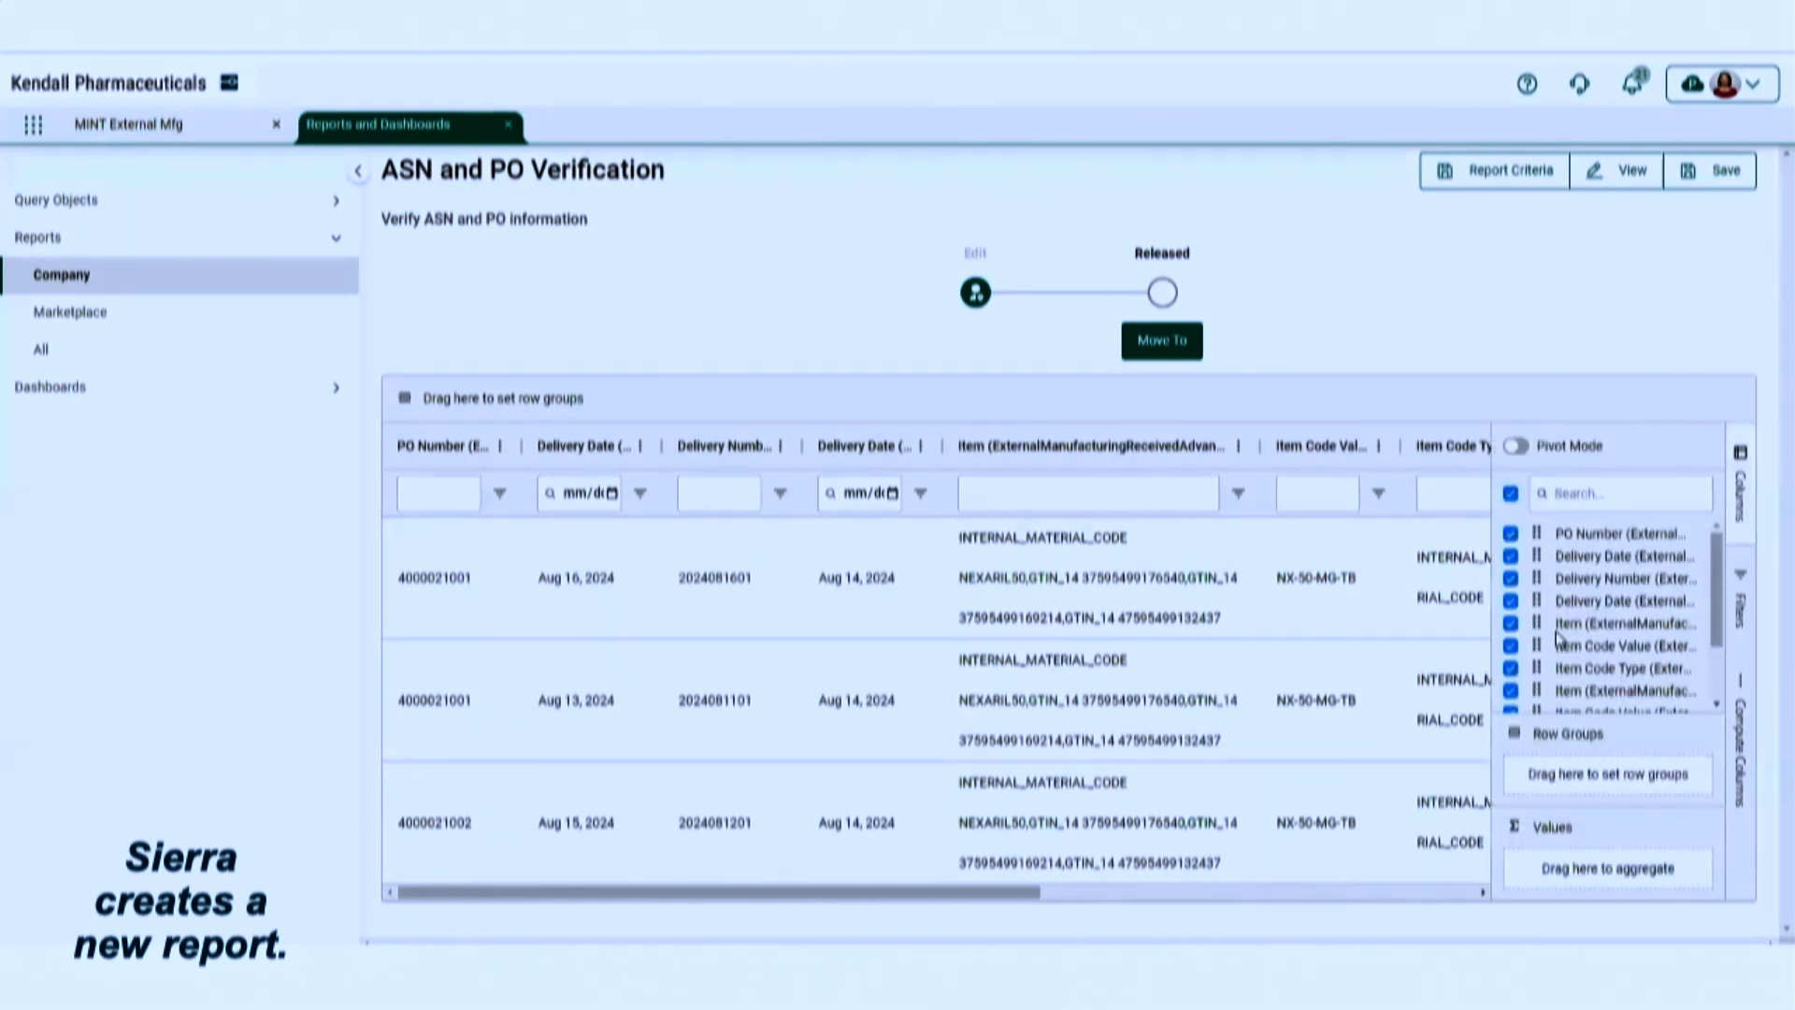
click(1512, 623)
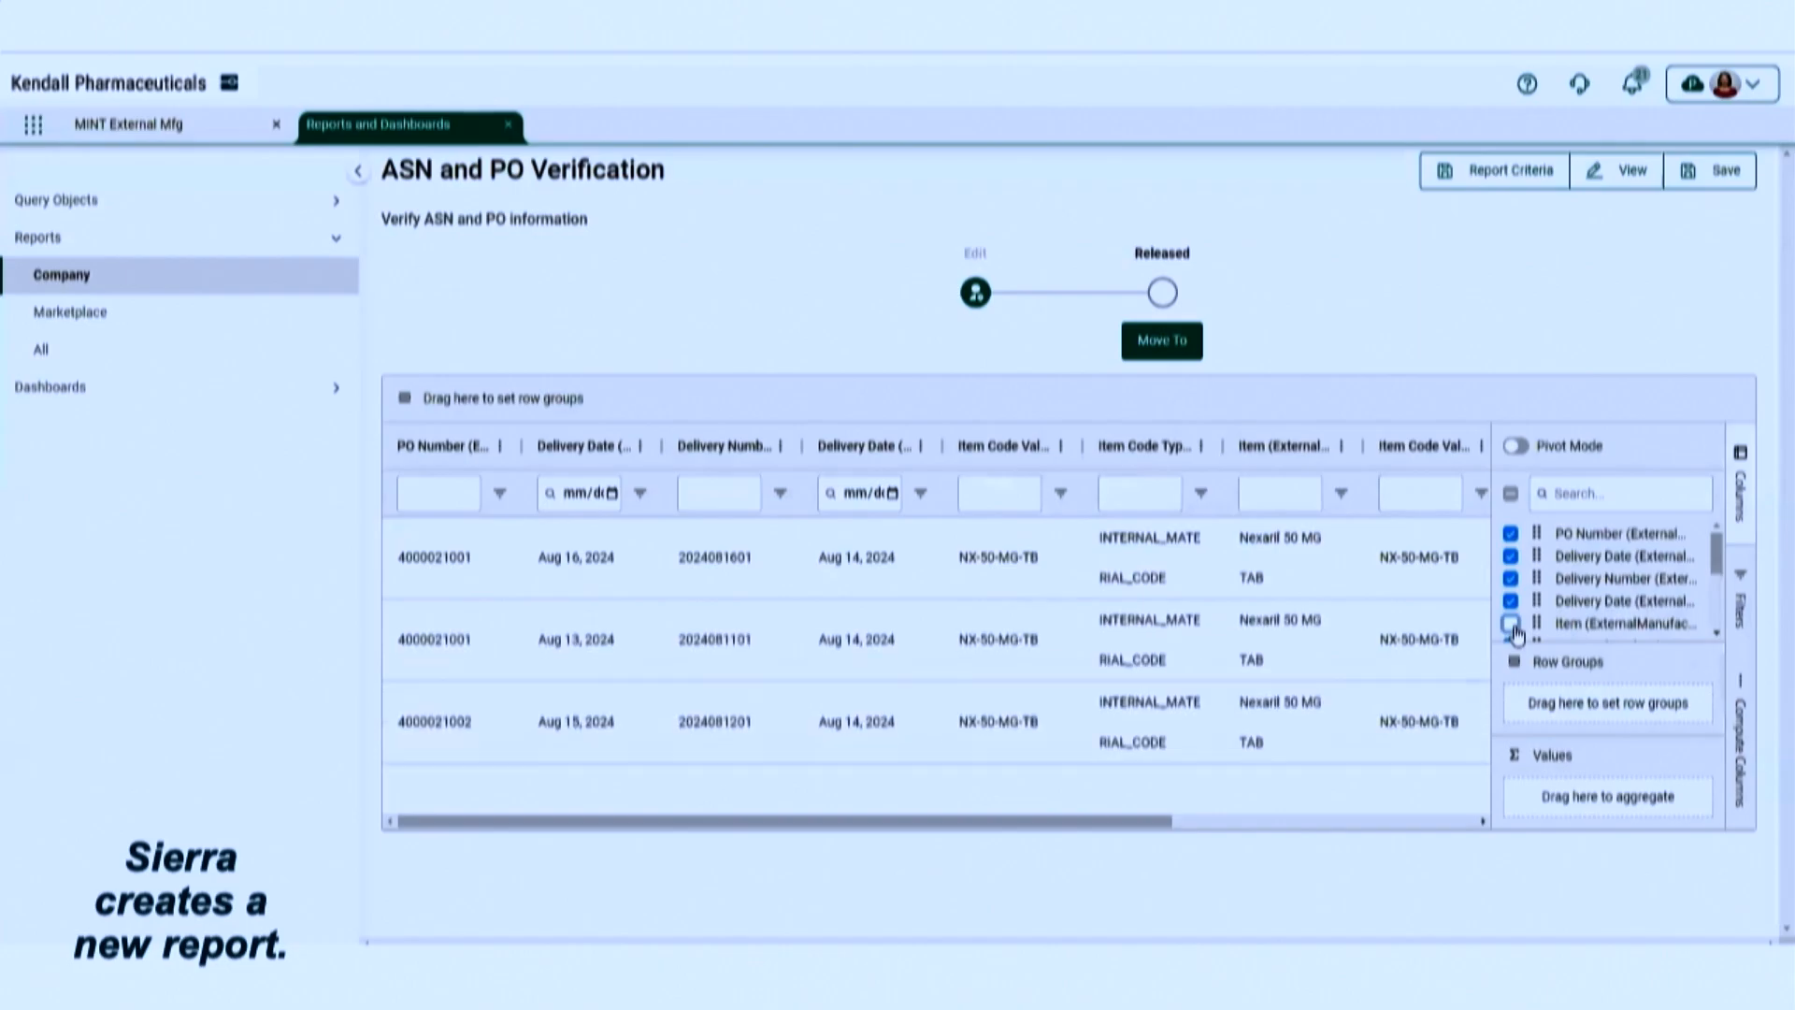
click(1742, 483)
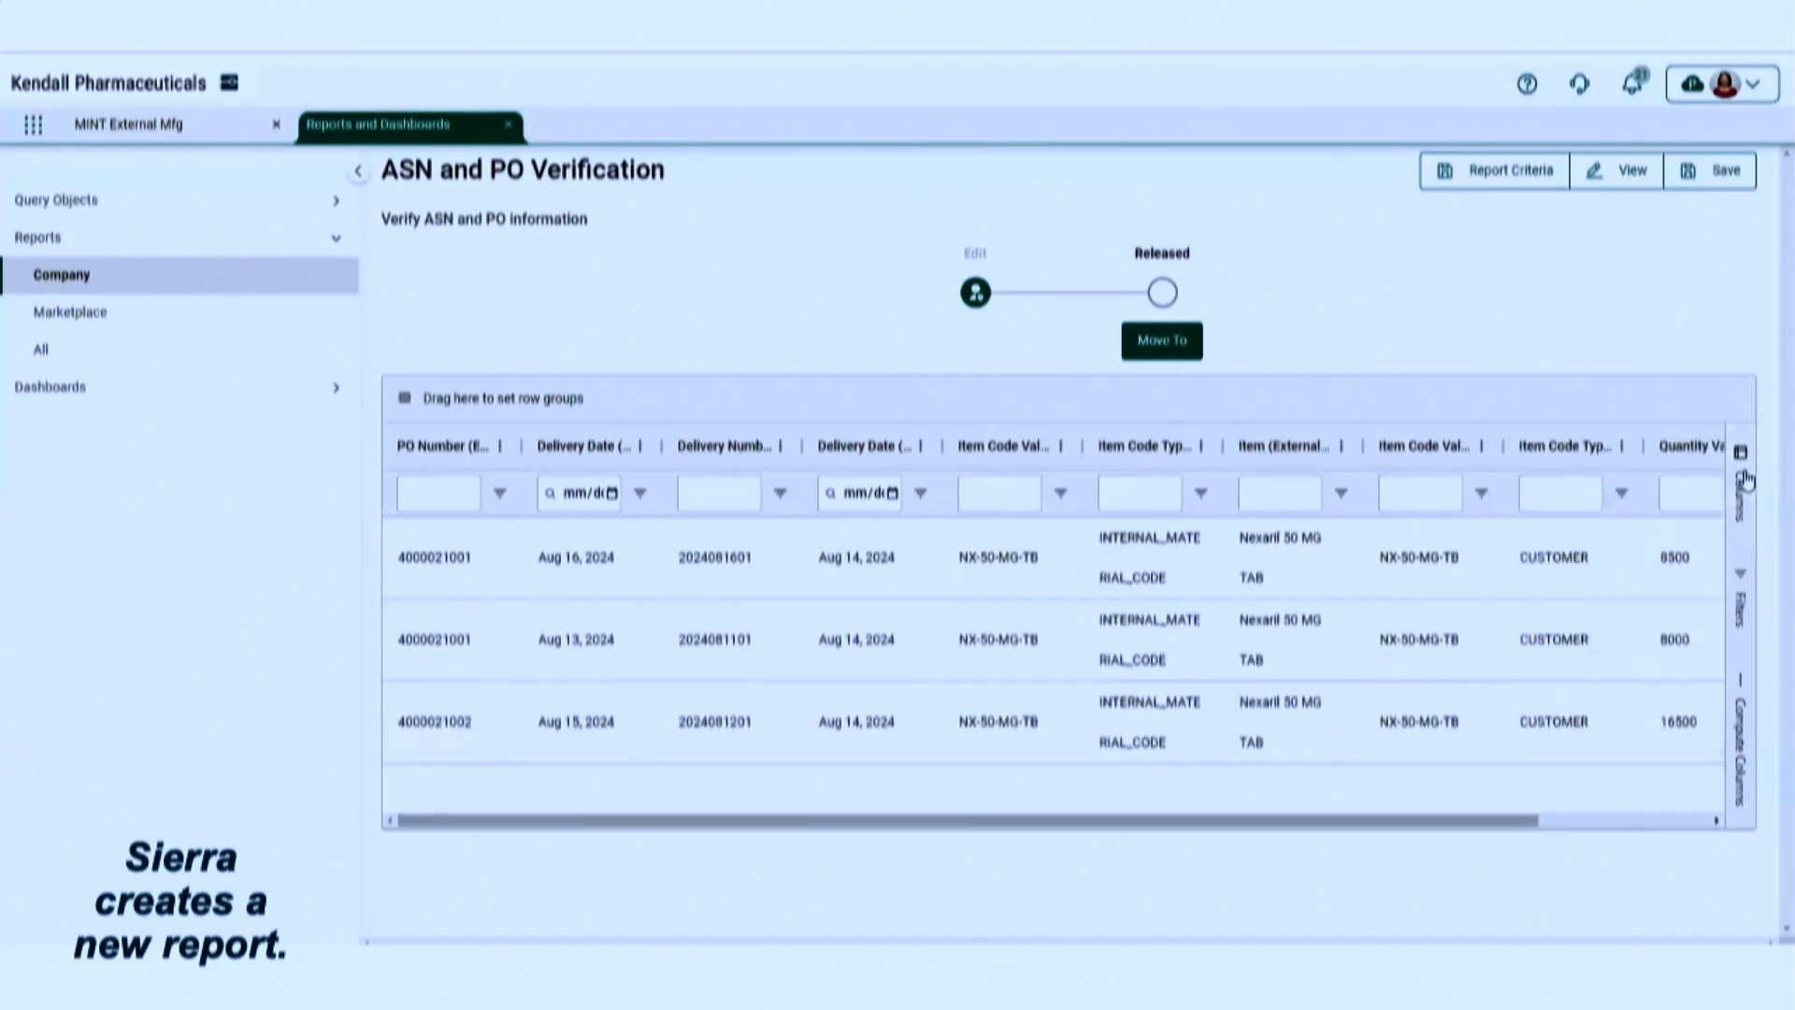
drag(851, 450, 541, 453)
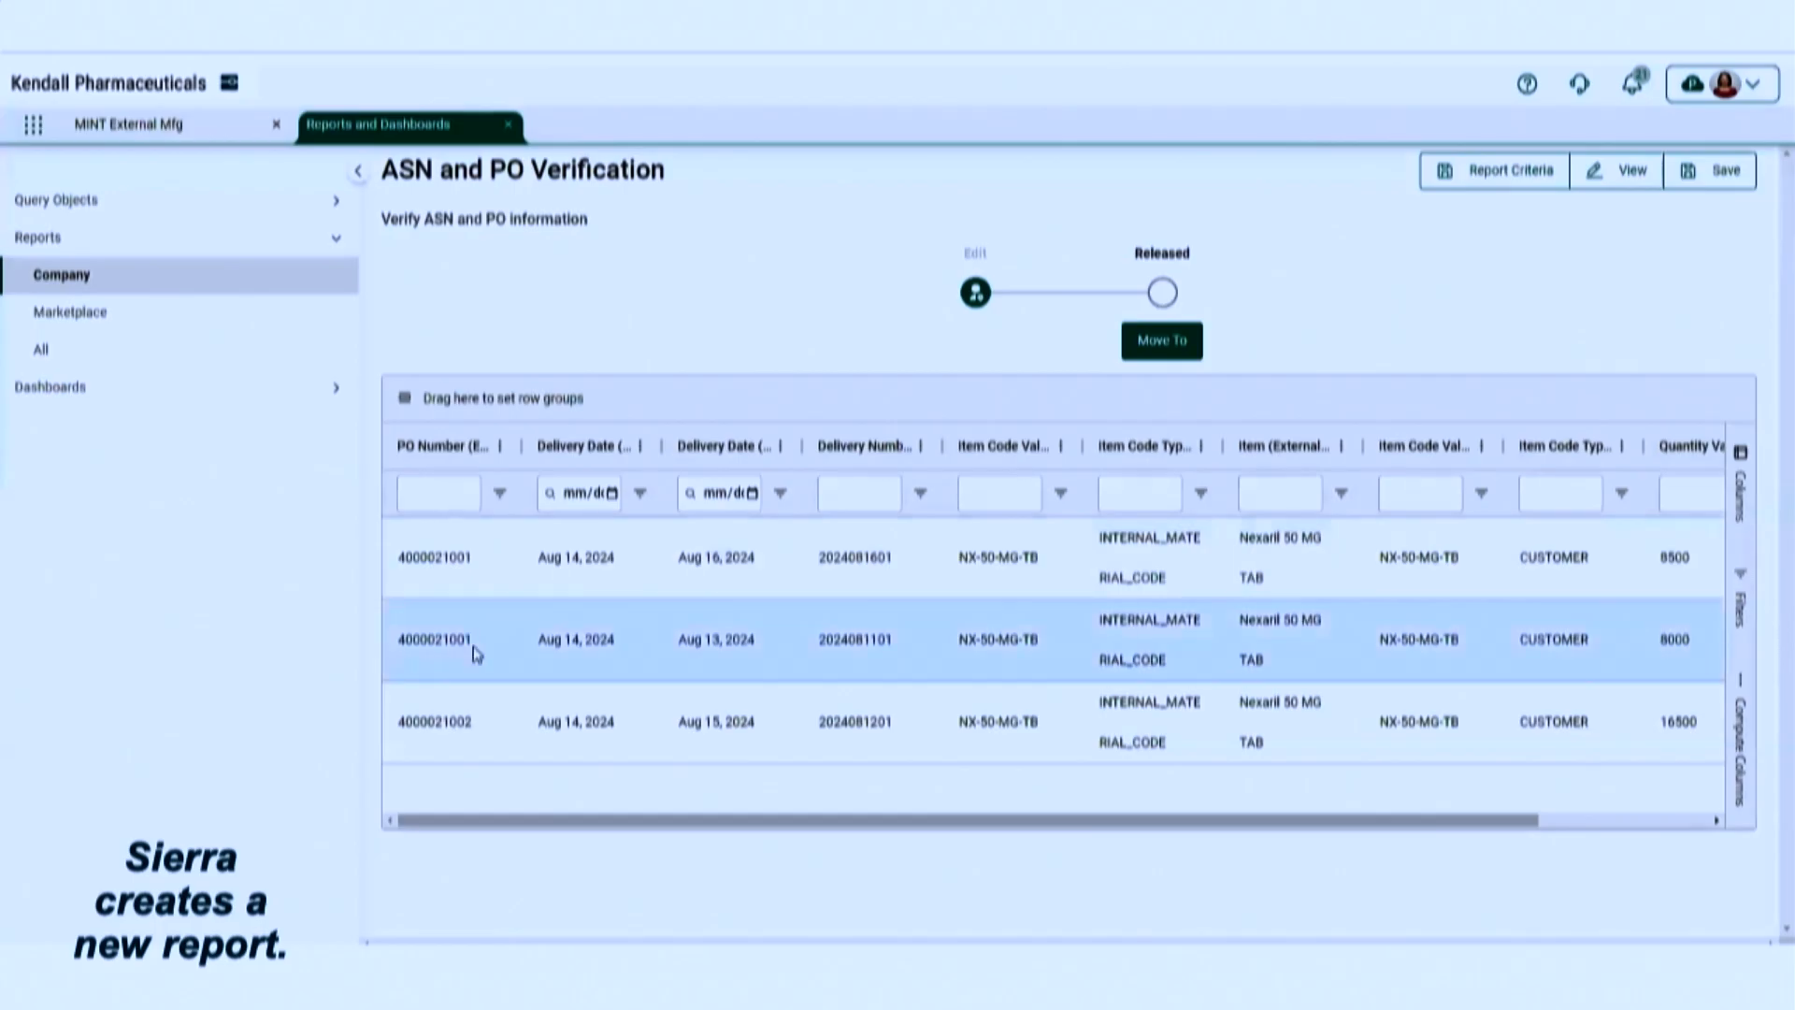
Group the rows by PO Number to view the first purchase order's deliveries, and remove the grouping again
drag(452, 451, 657, 453)
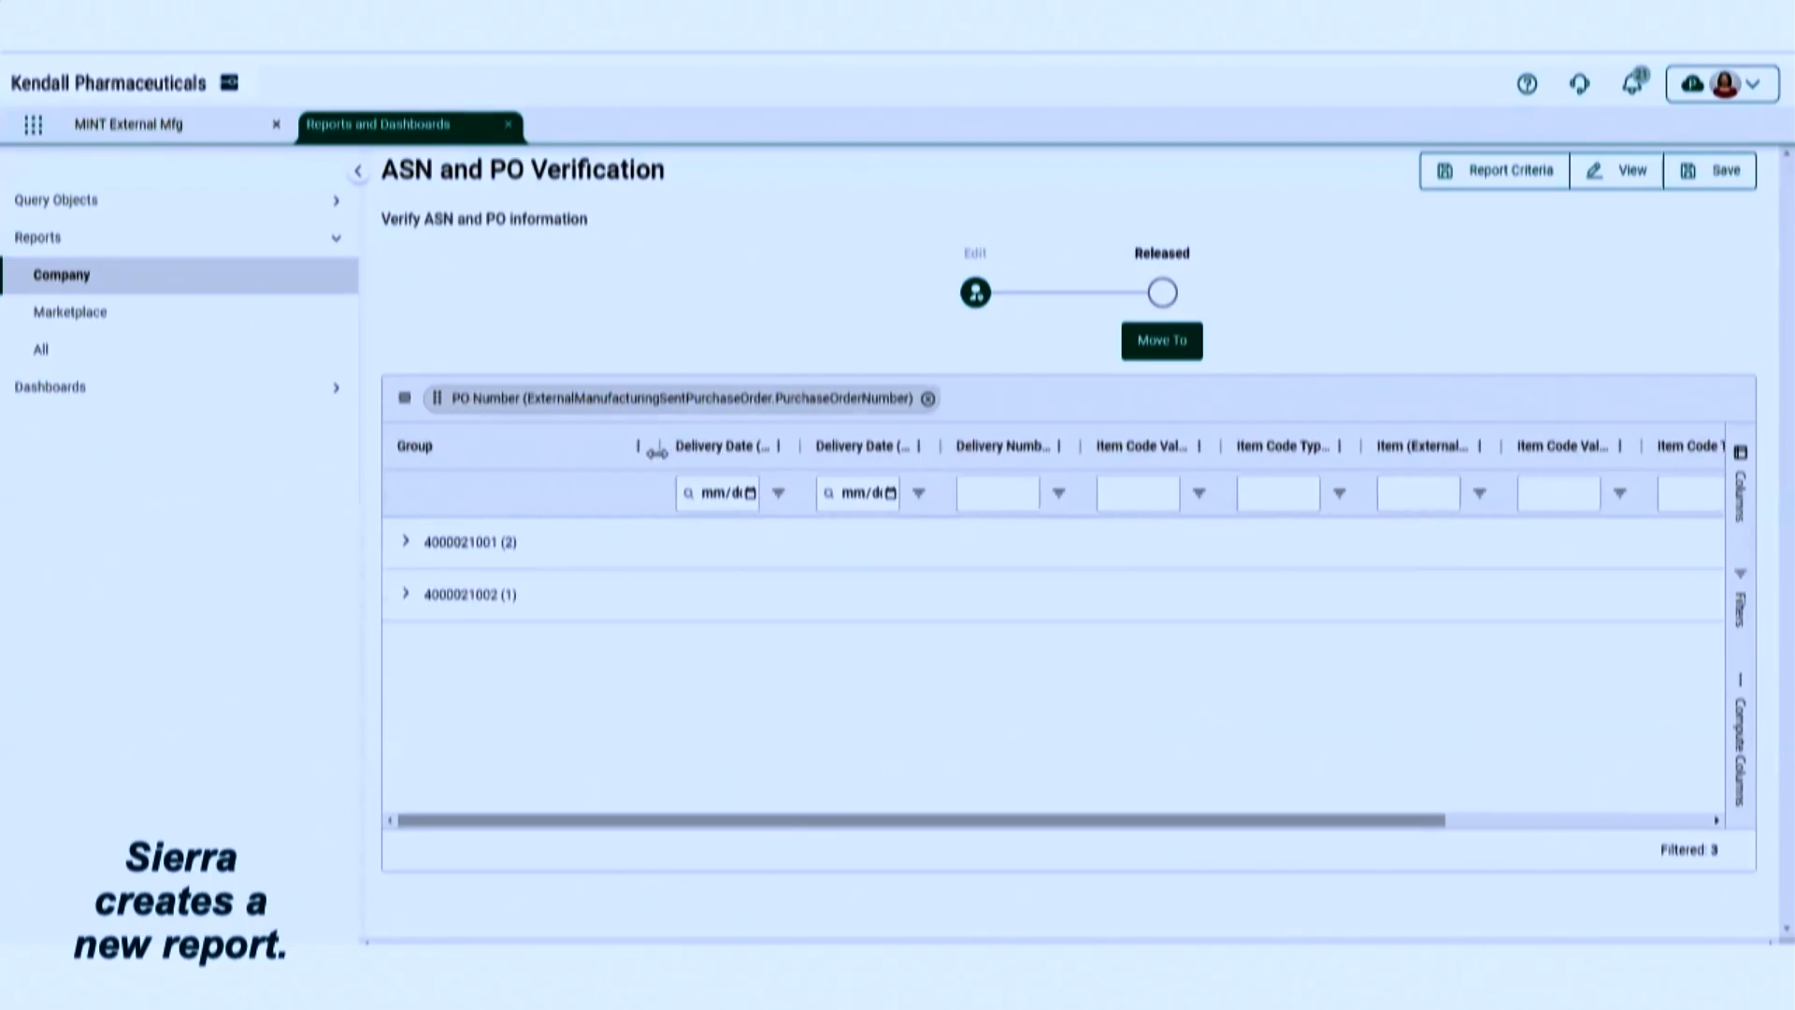
click(406, 544)
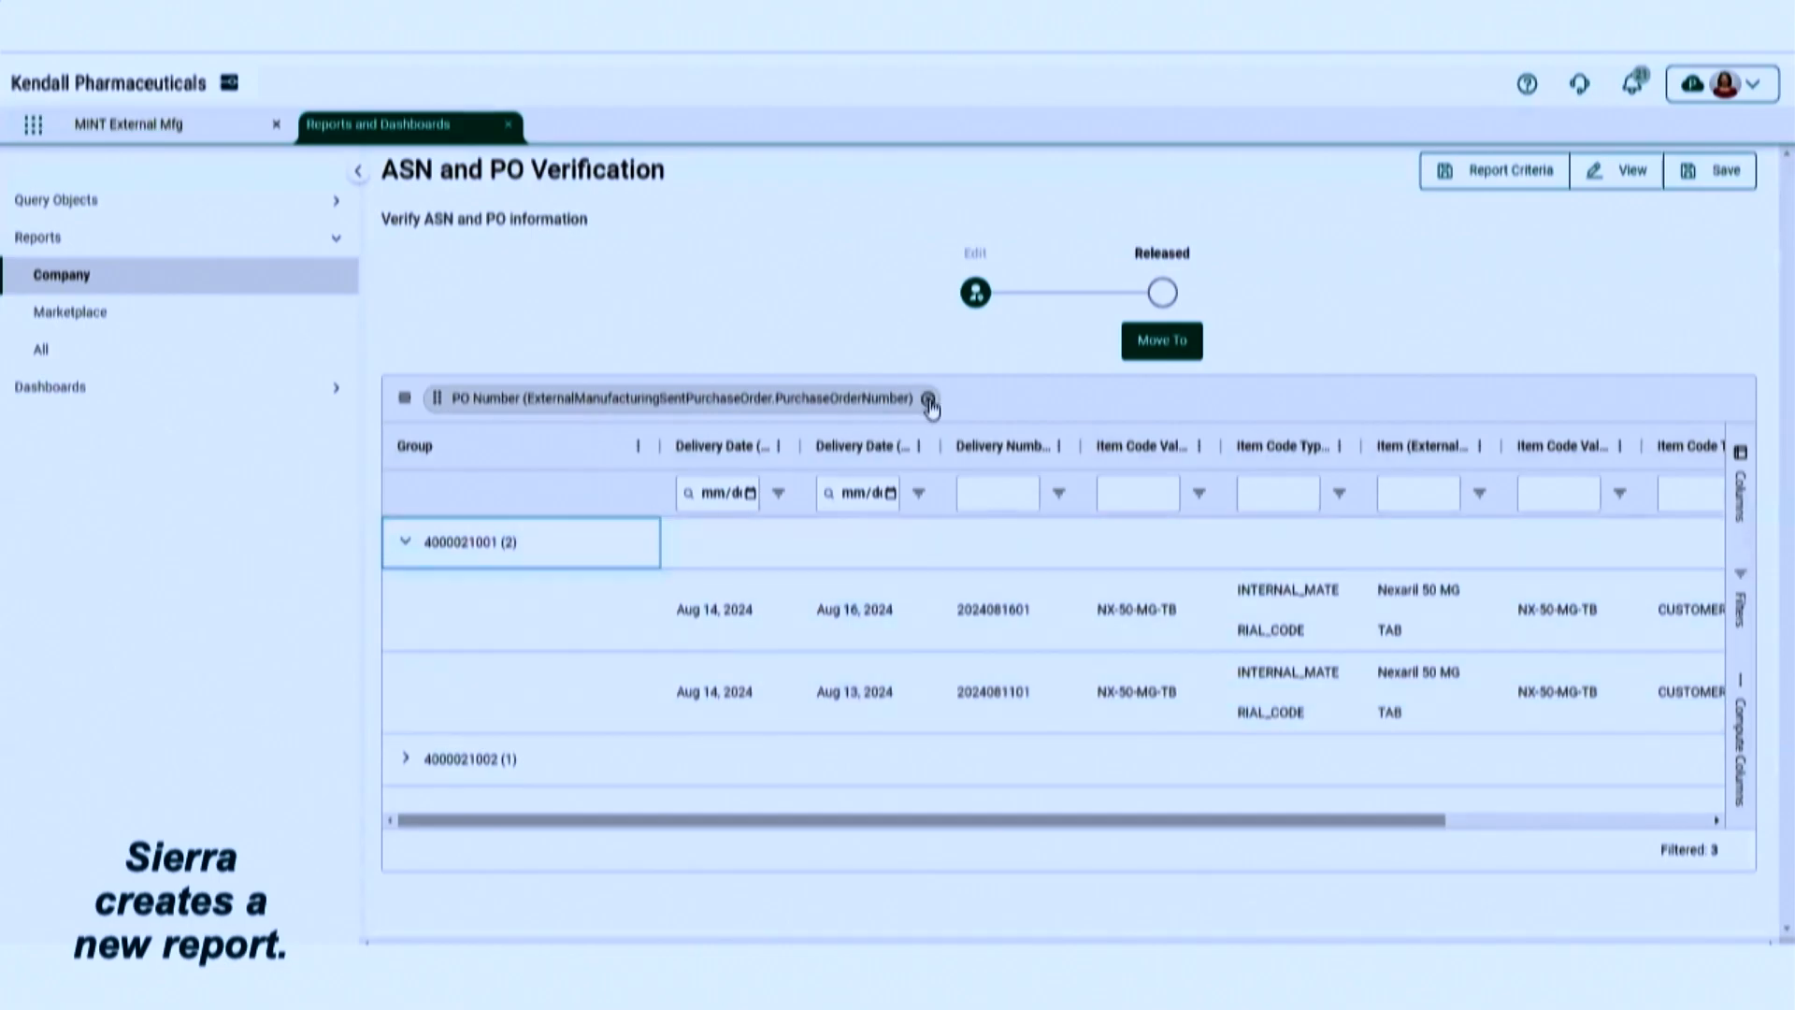
click(927, 399)
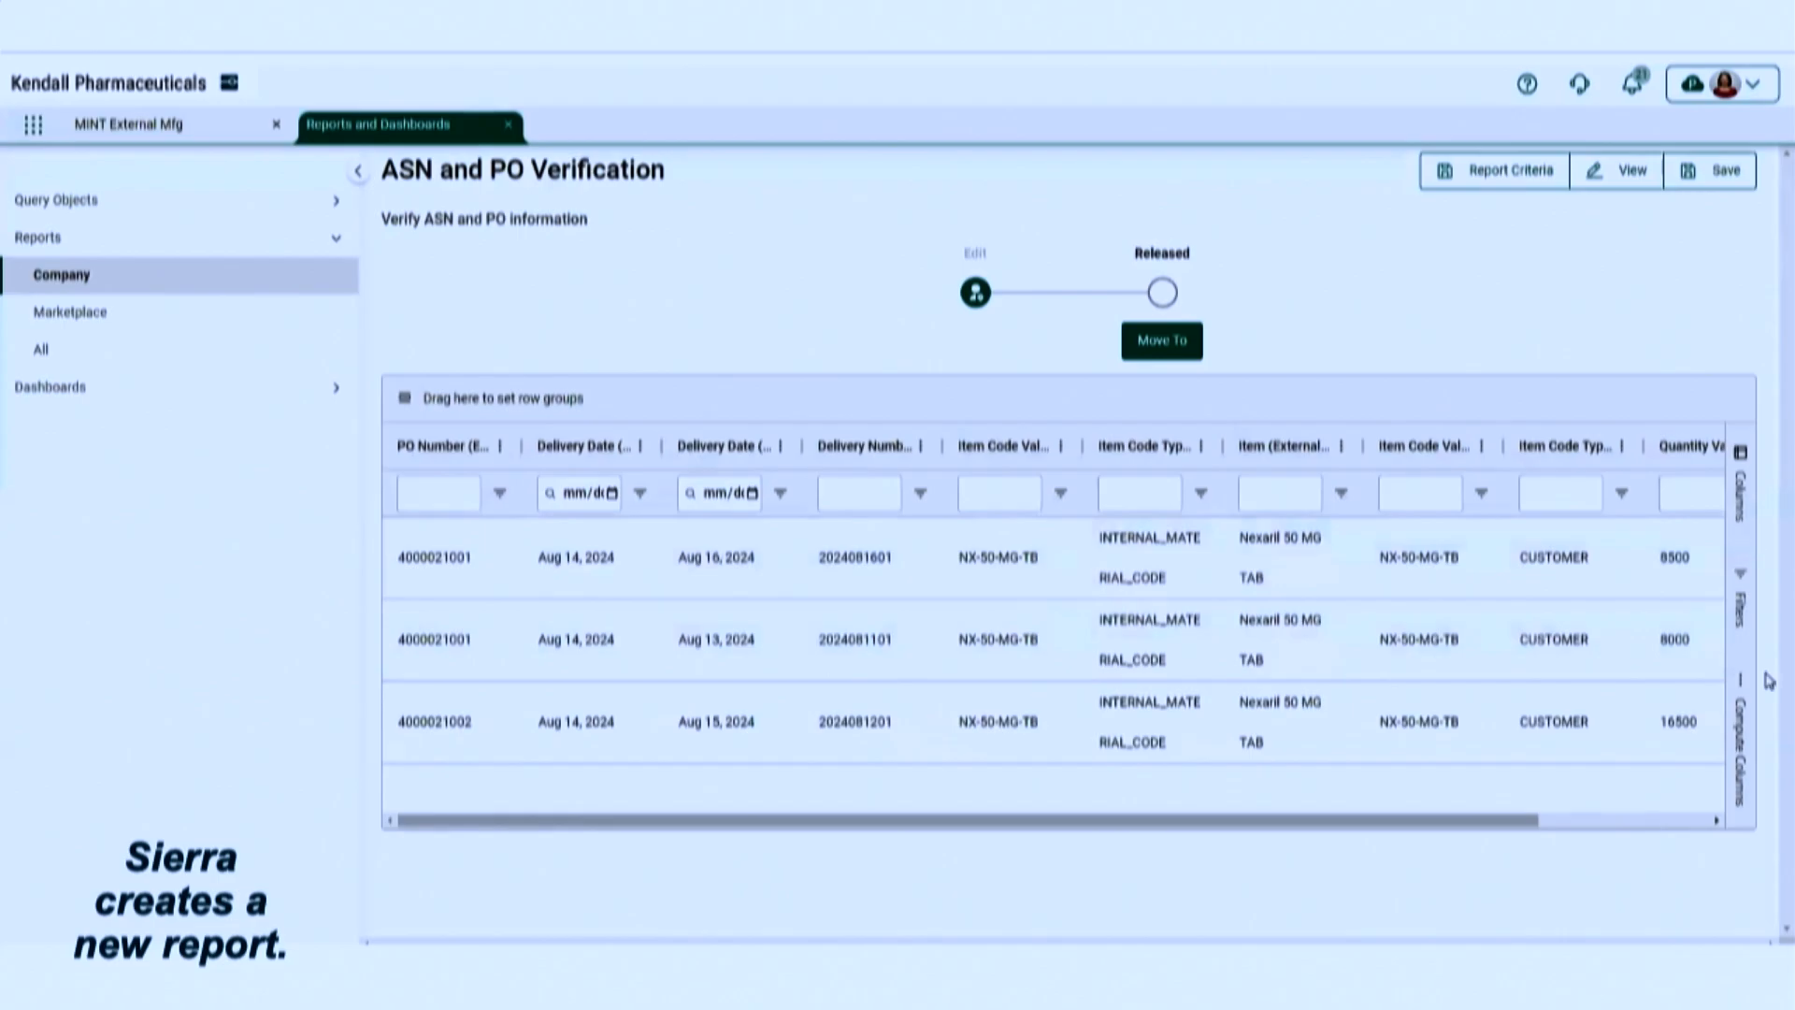
Add a computed column that uses the received ship notice's Delivery Date as Column 1 of the expression
click(1751, 755)
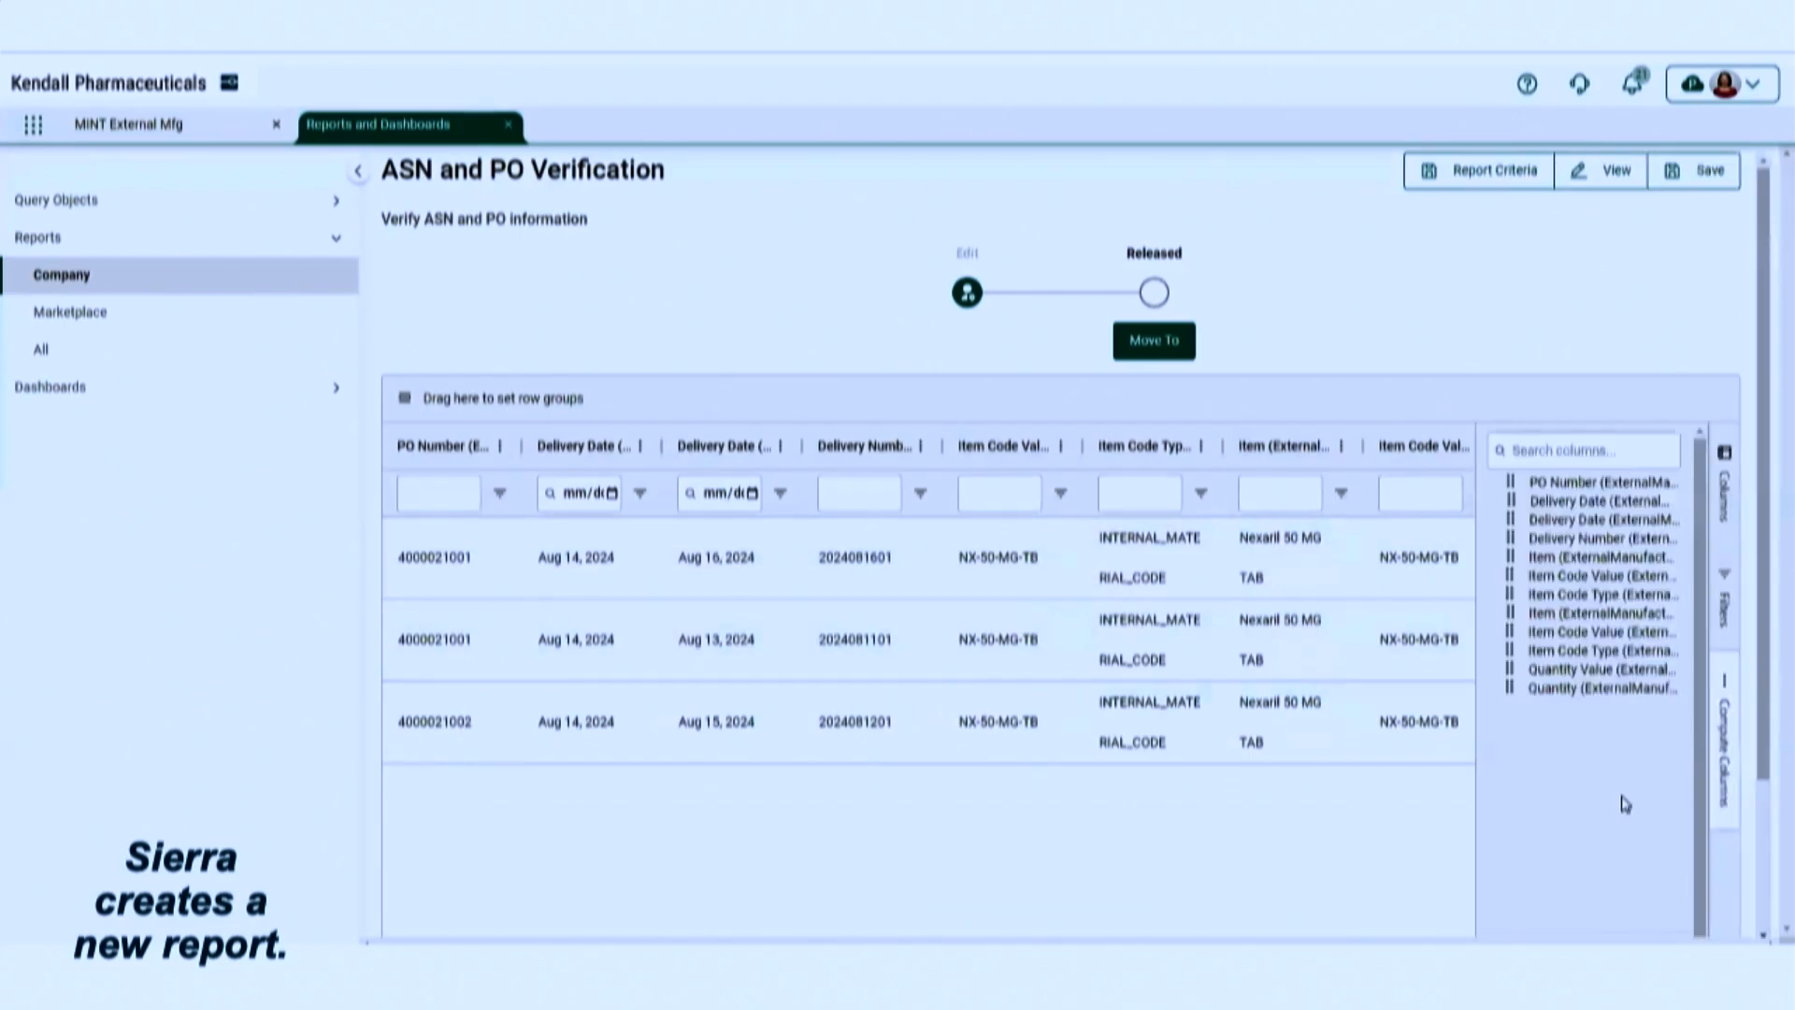
scroll(1381, 864, down, 2)
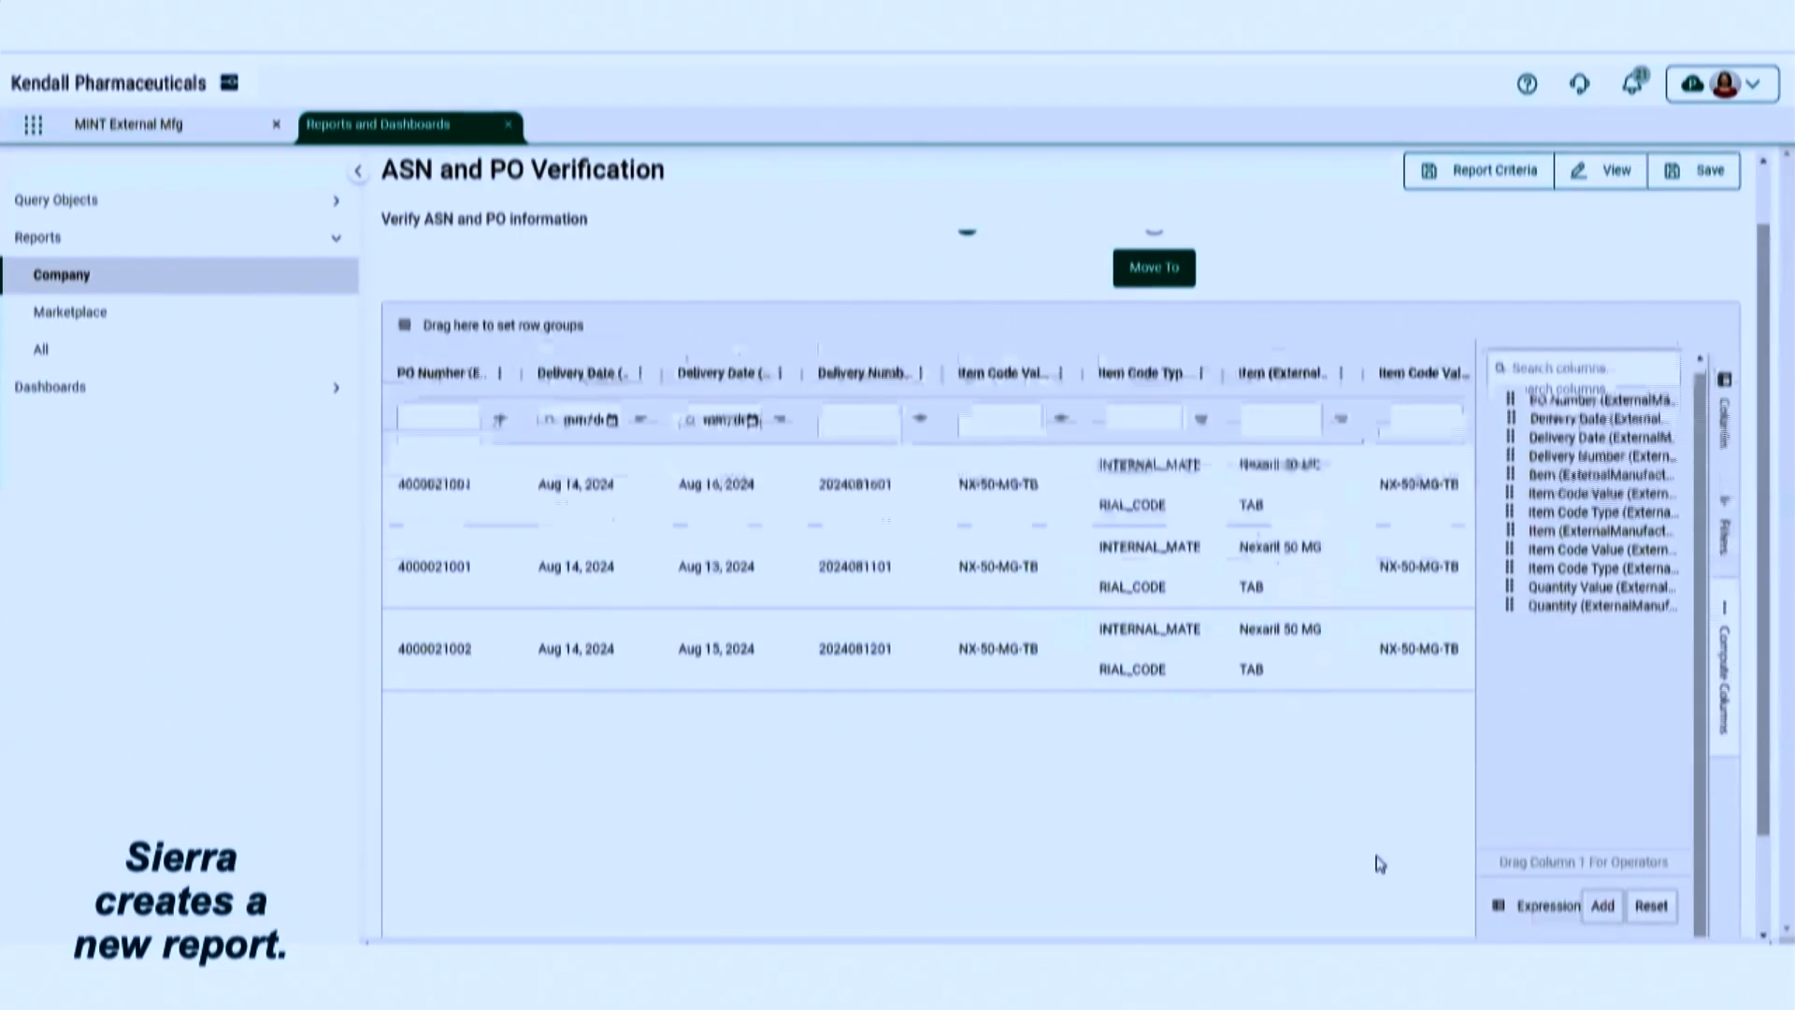
drag(1510, 317, 1533, 834)
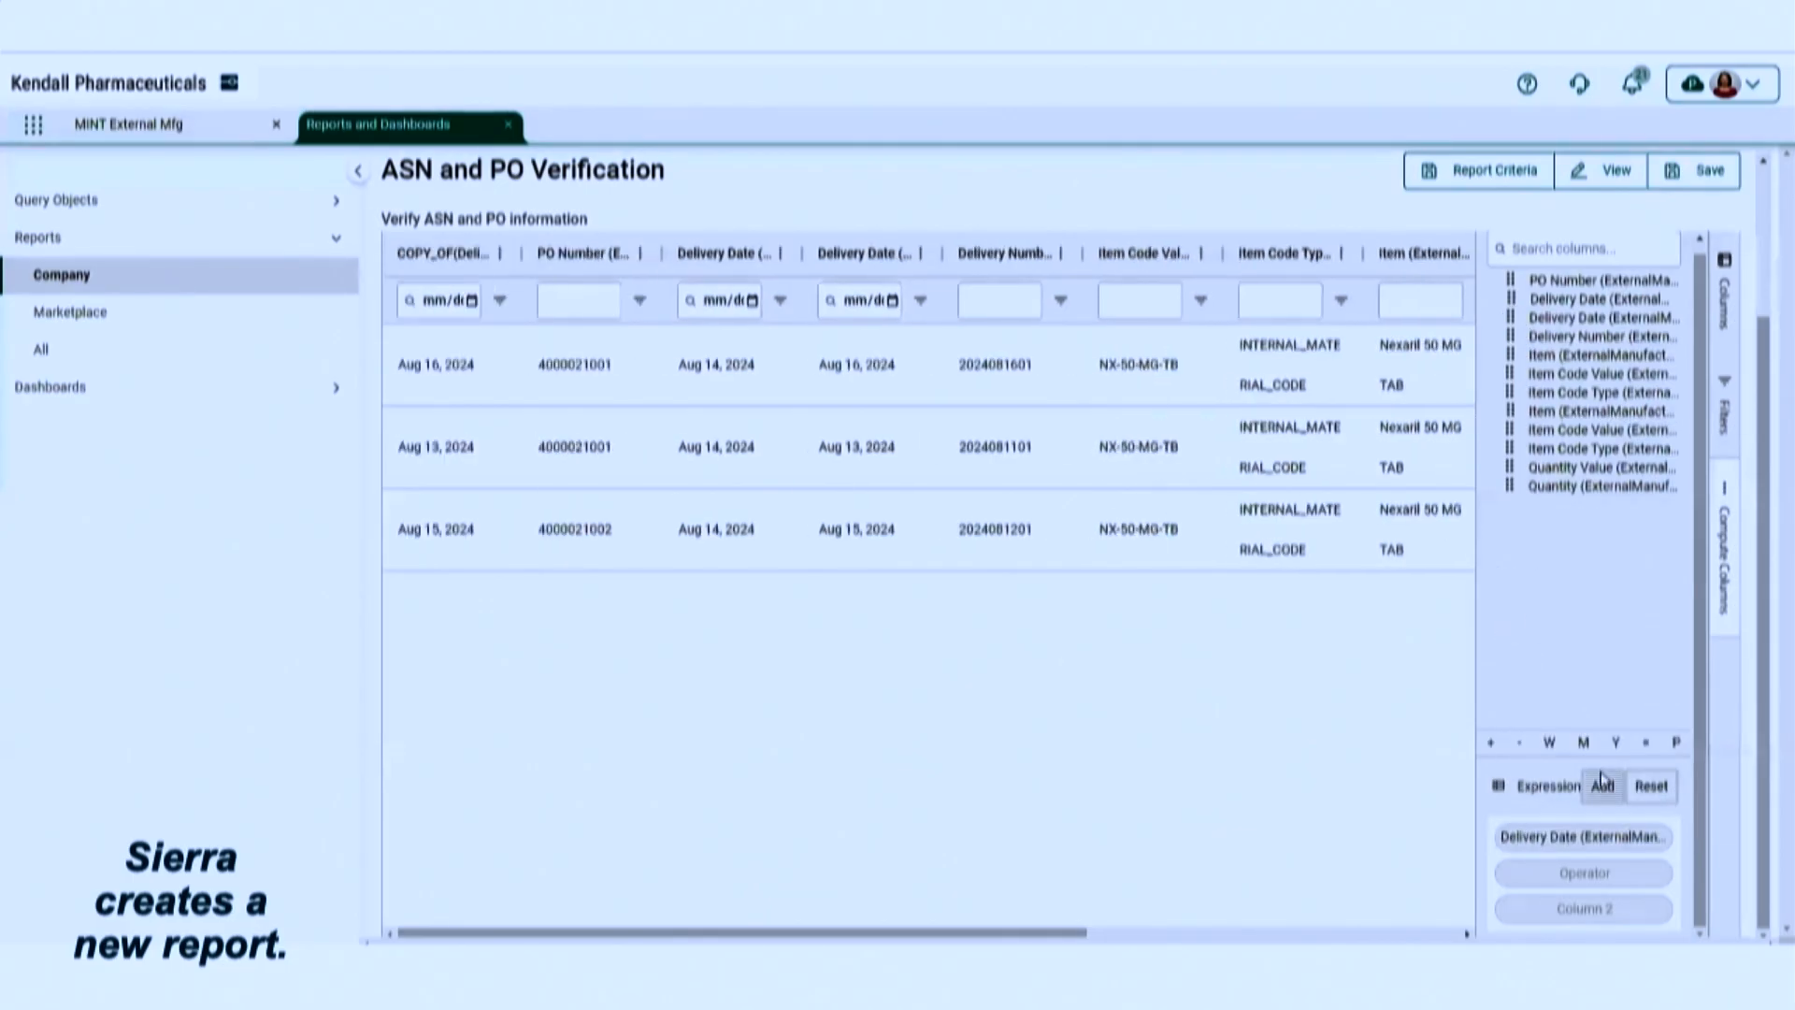
Complete the computed column's expression with the minus operator and the sent purchase order's Delivery Date as Column 2, widen the column, and add it
drag(1518, 743, 1577, 870)
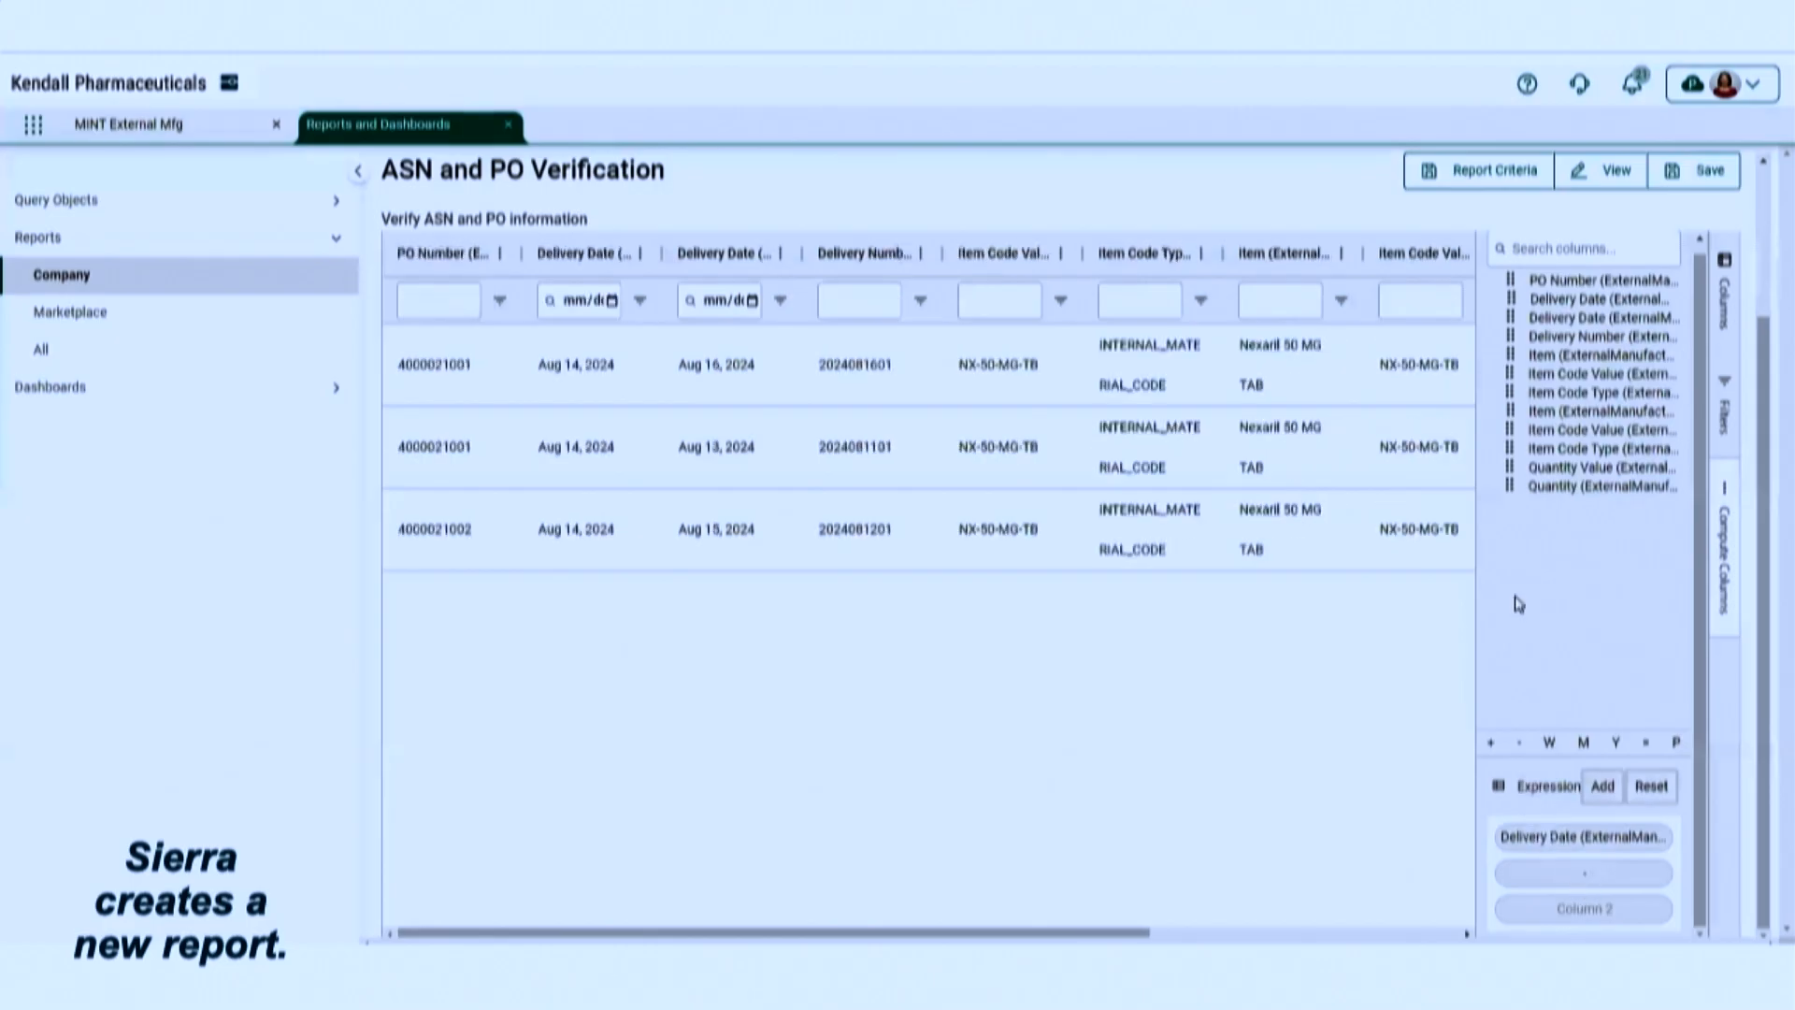
drag(1512, 300, 1533, 912)
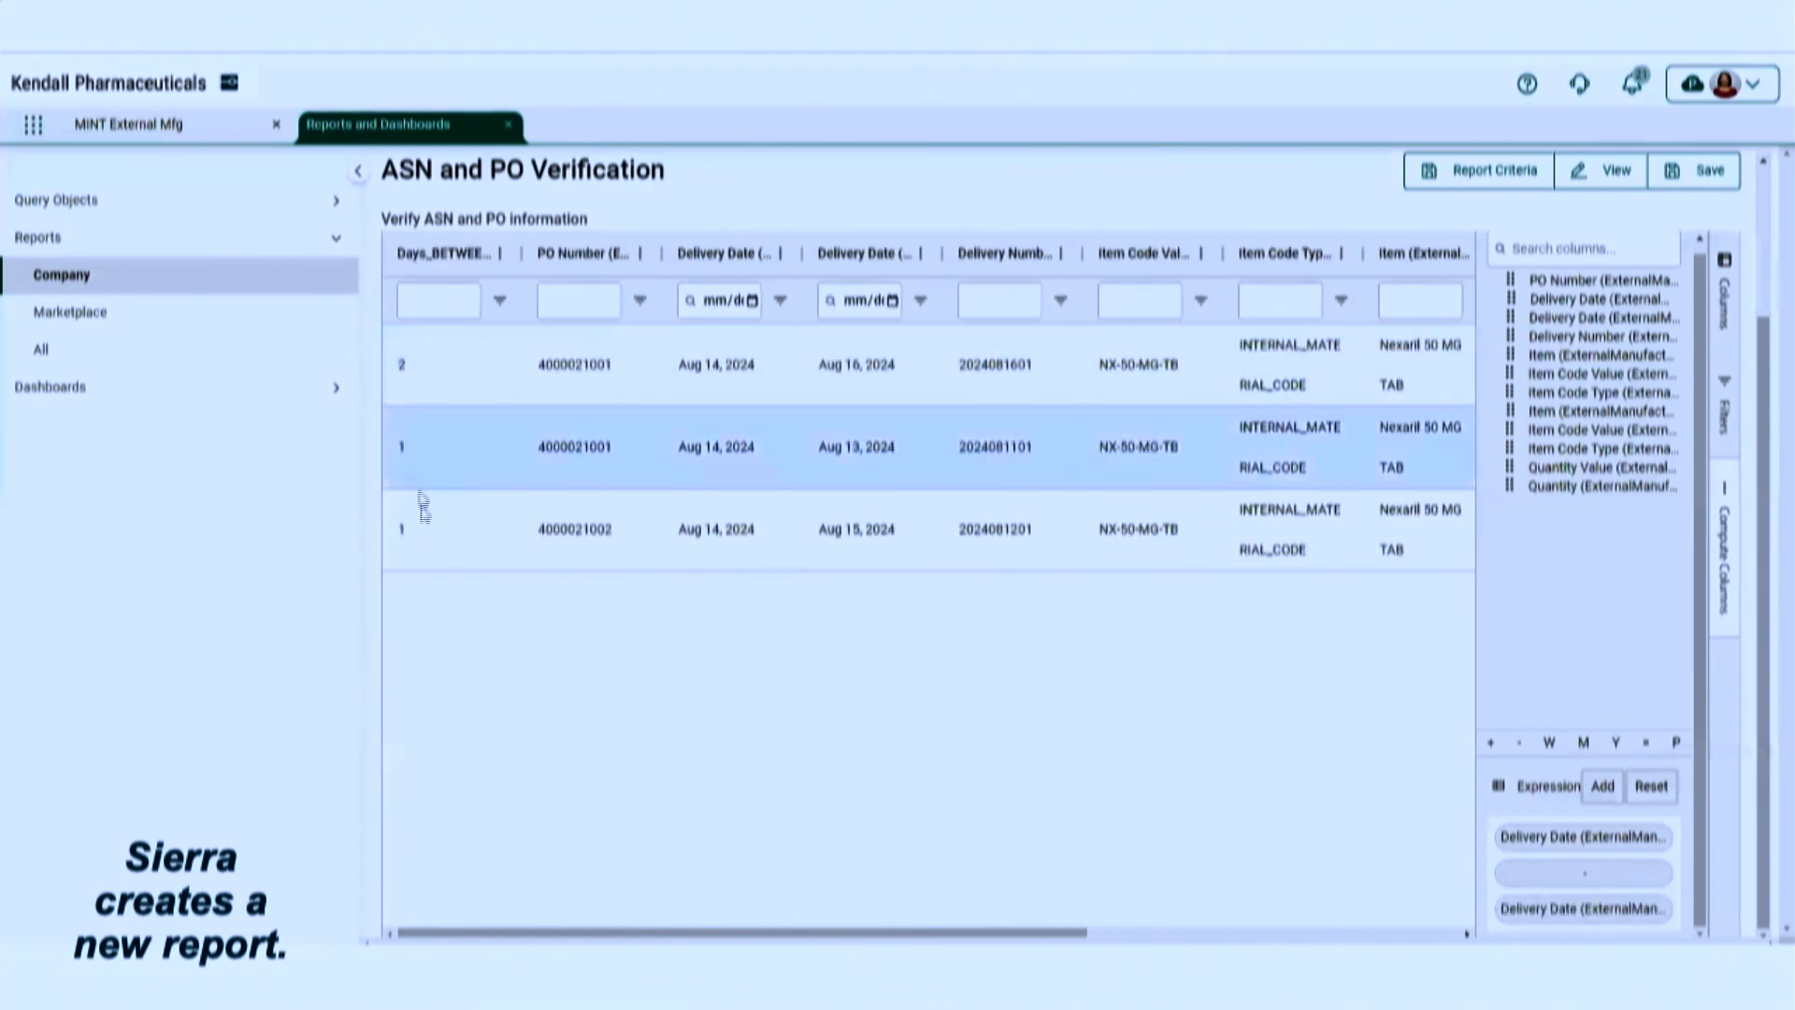
drag(519, 255, 570, 254)
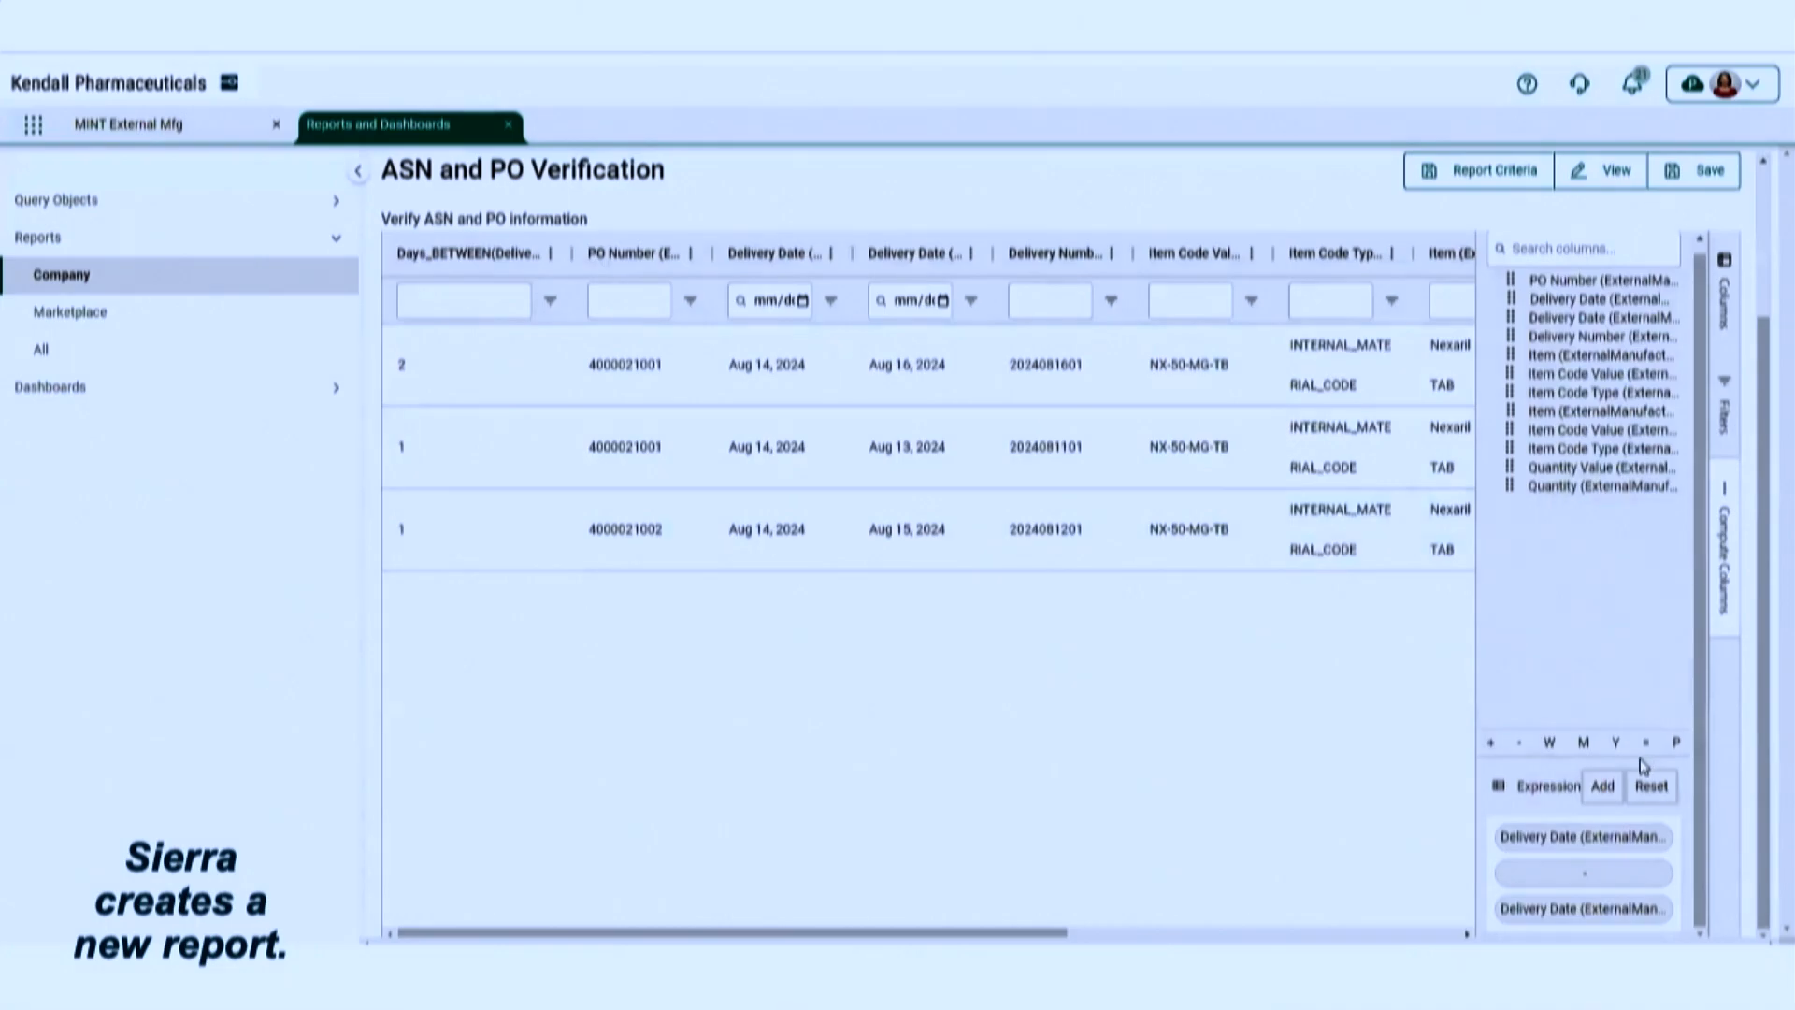
click(1601, 789)
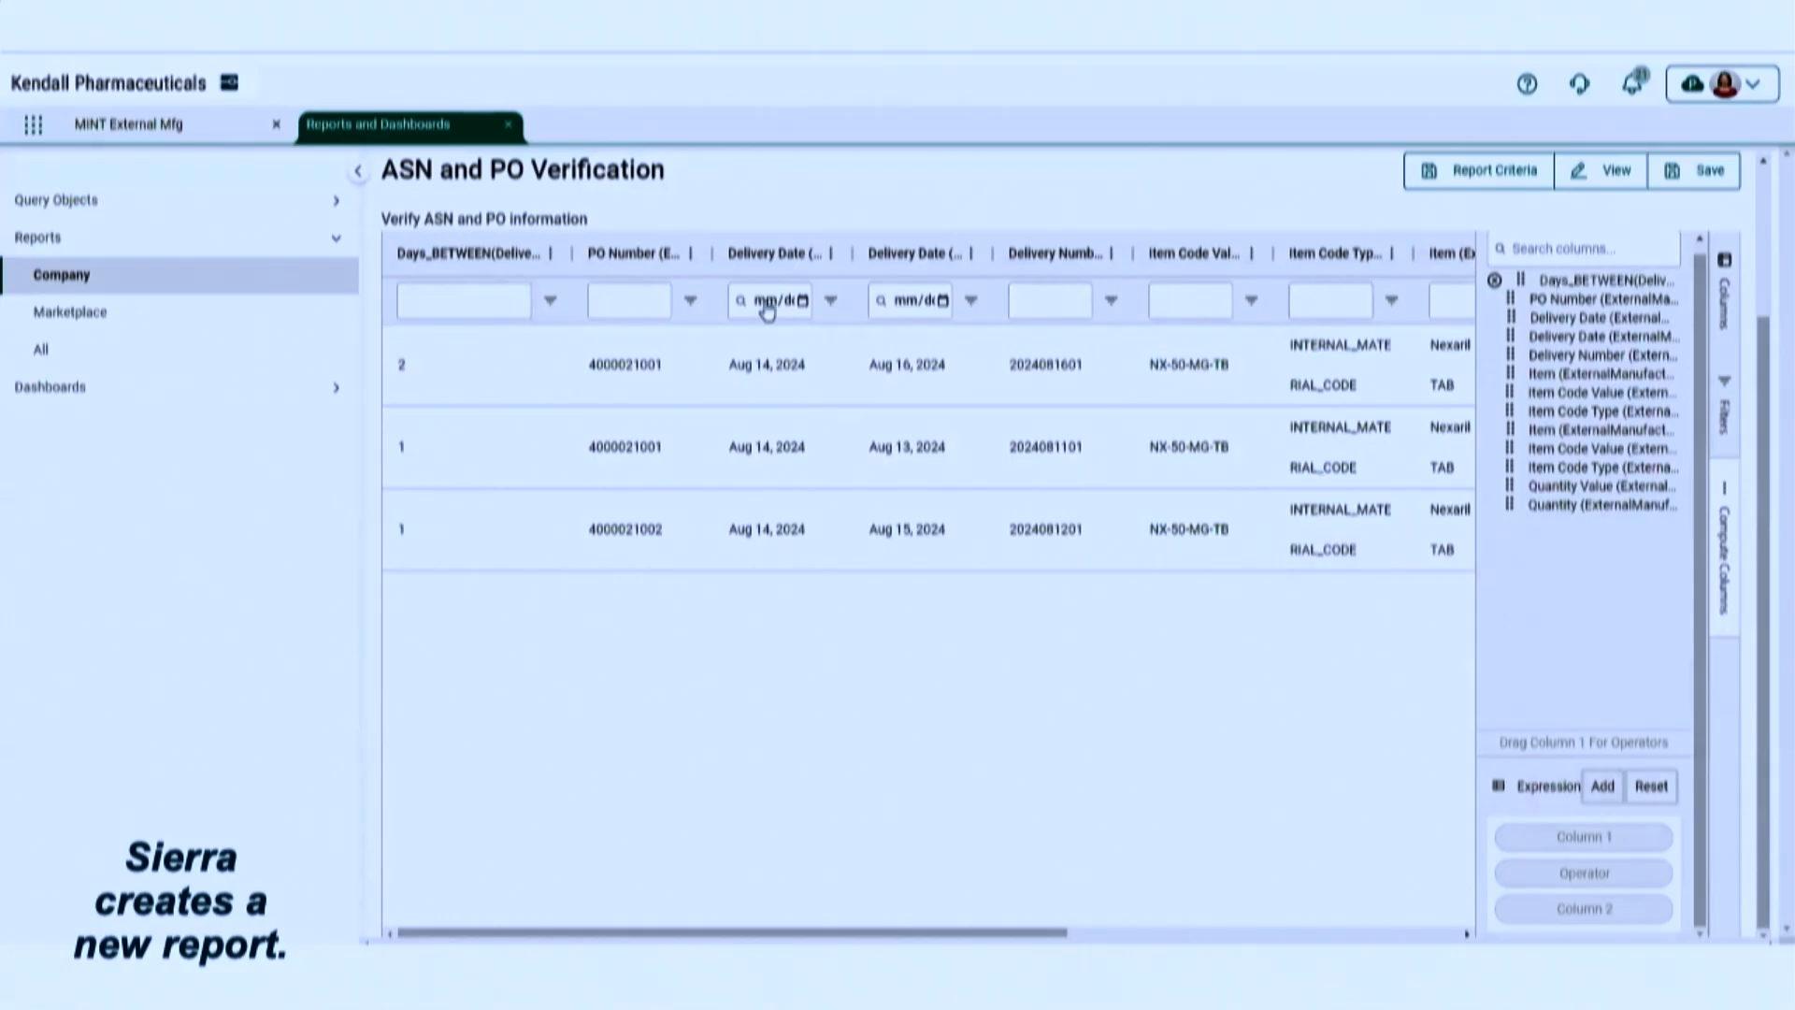
Rename the computed days-between column as Gap in Delivery and save the report
click(551, 254)
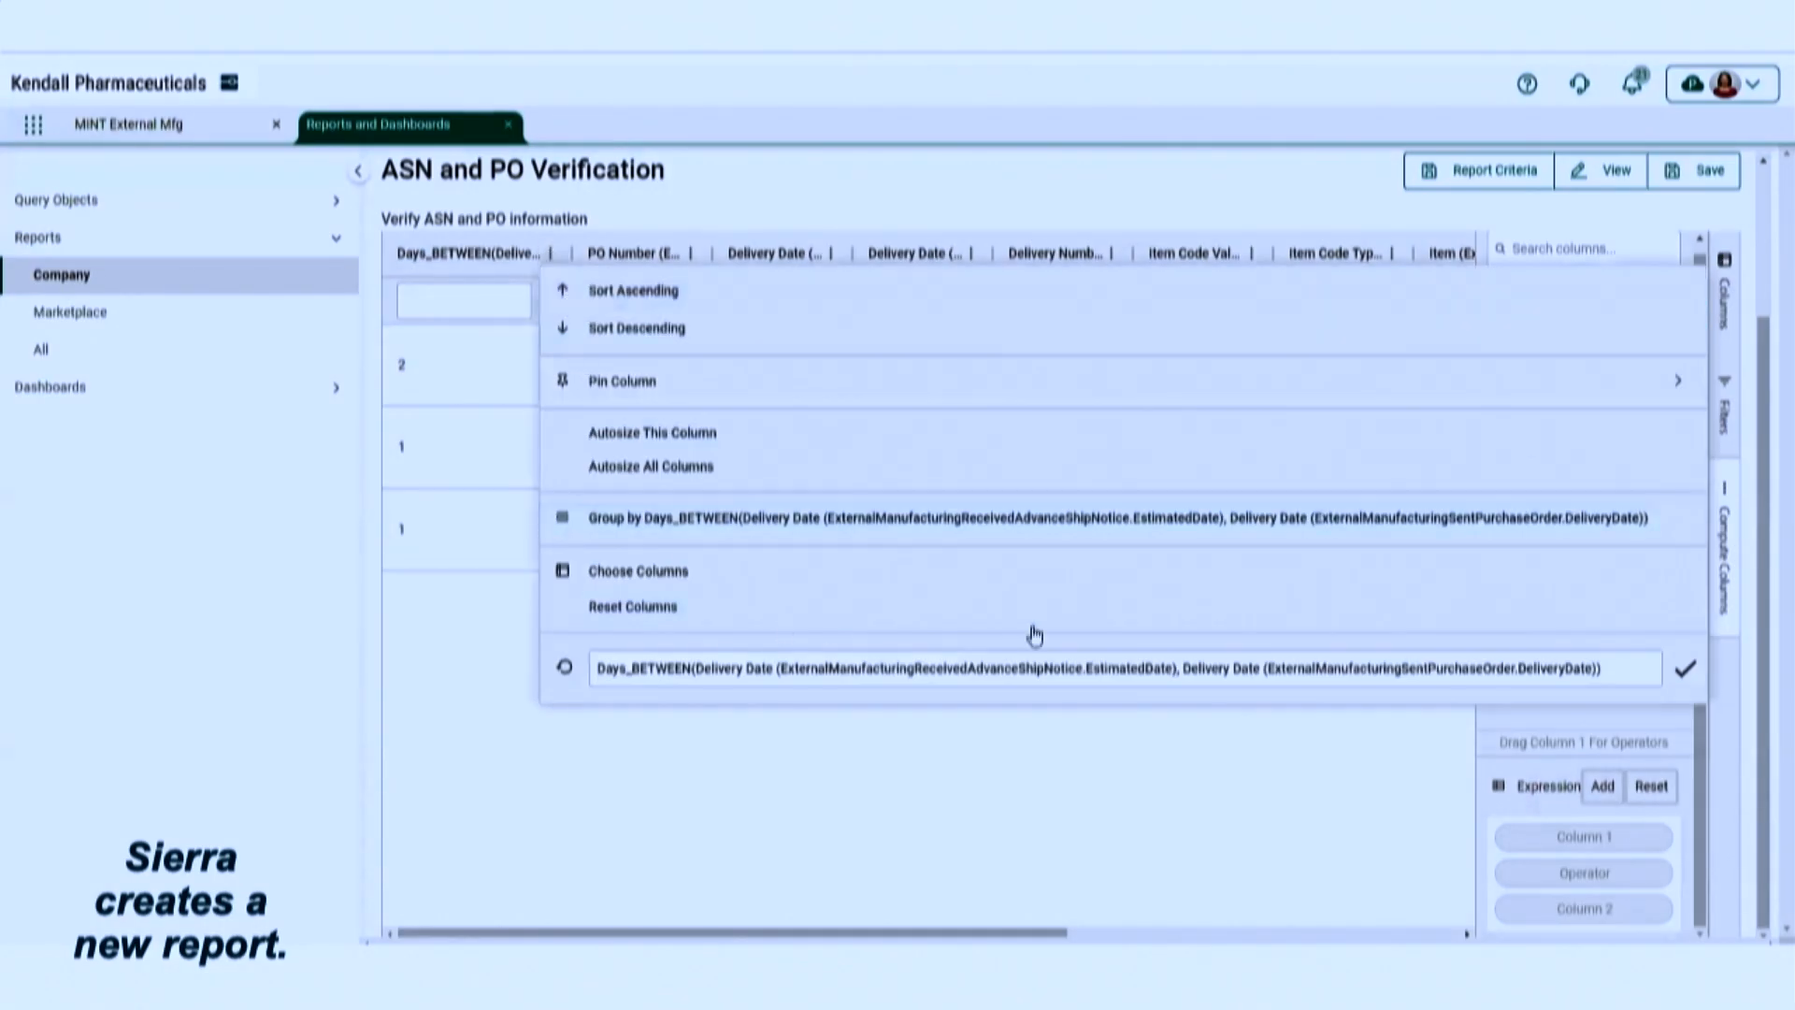
click(1503, 674)
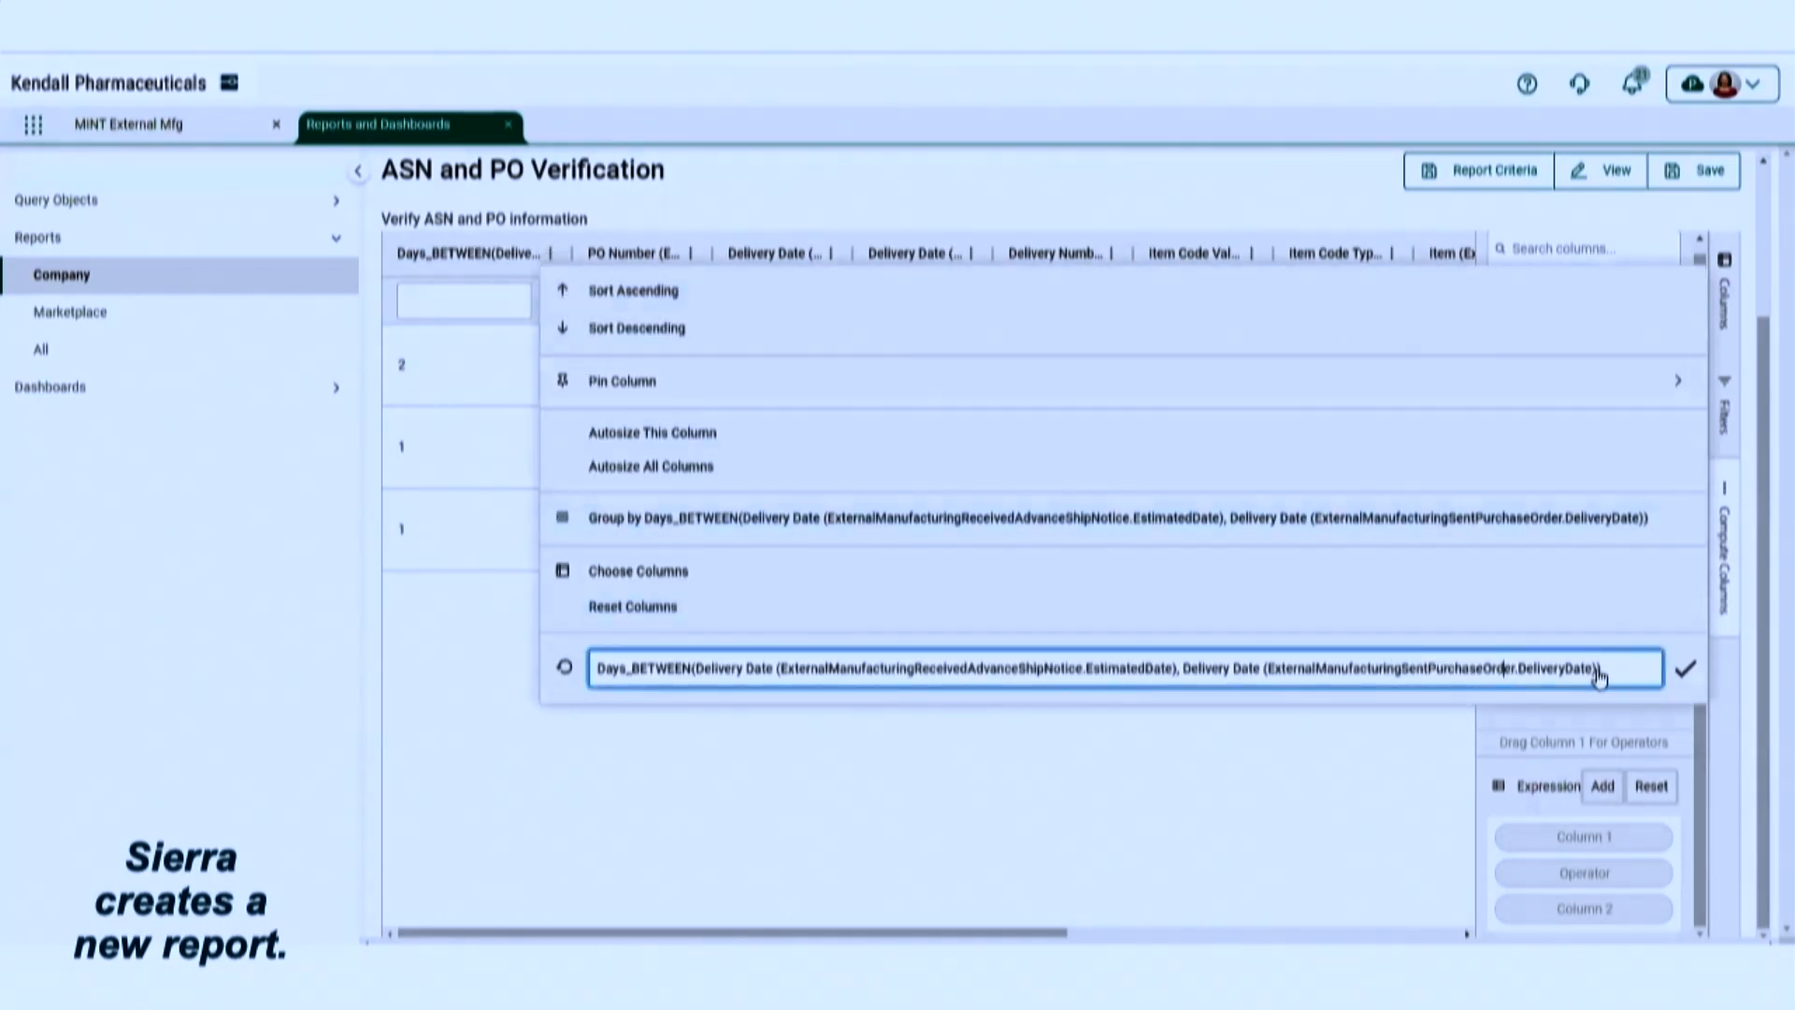
key(ctrl+a)
text(Gap in Delivery)
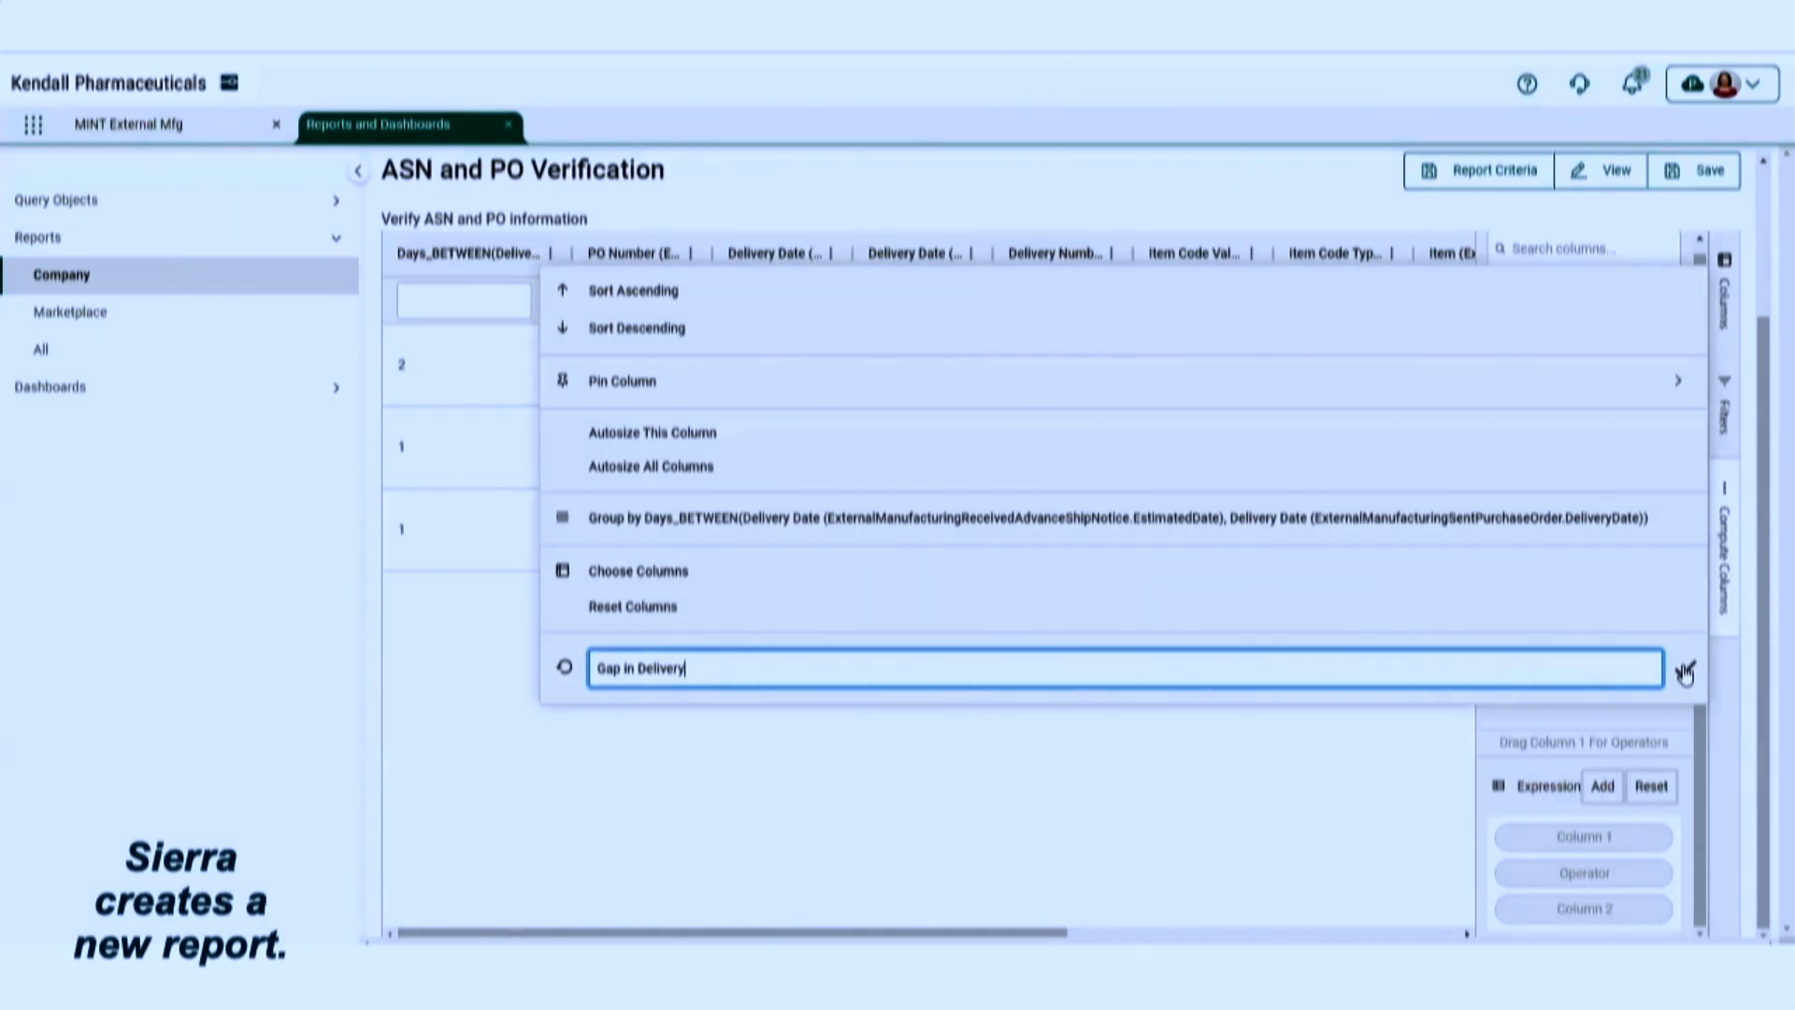
click(1685, 671)
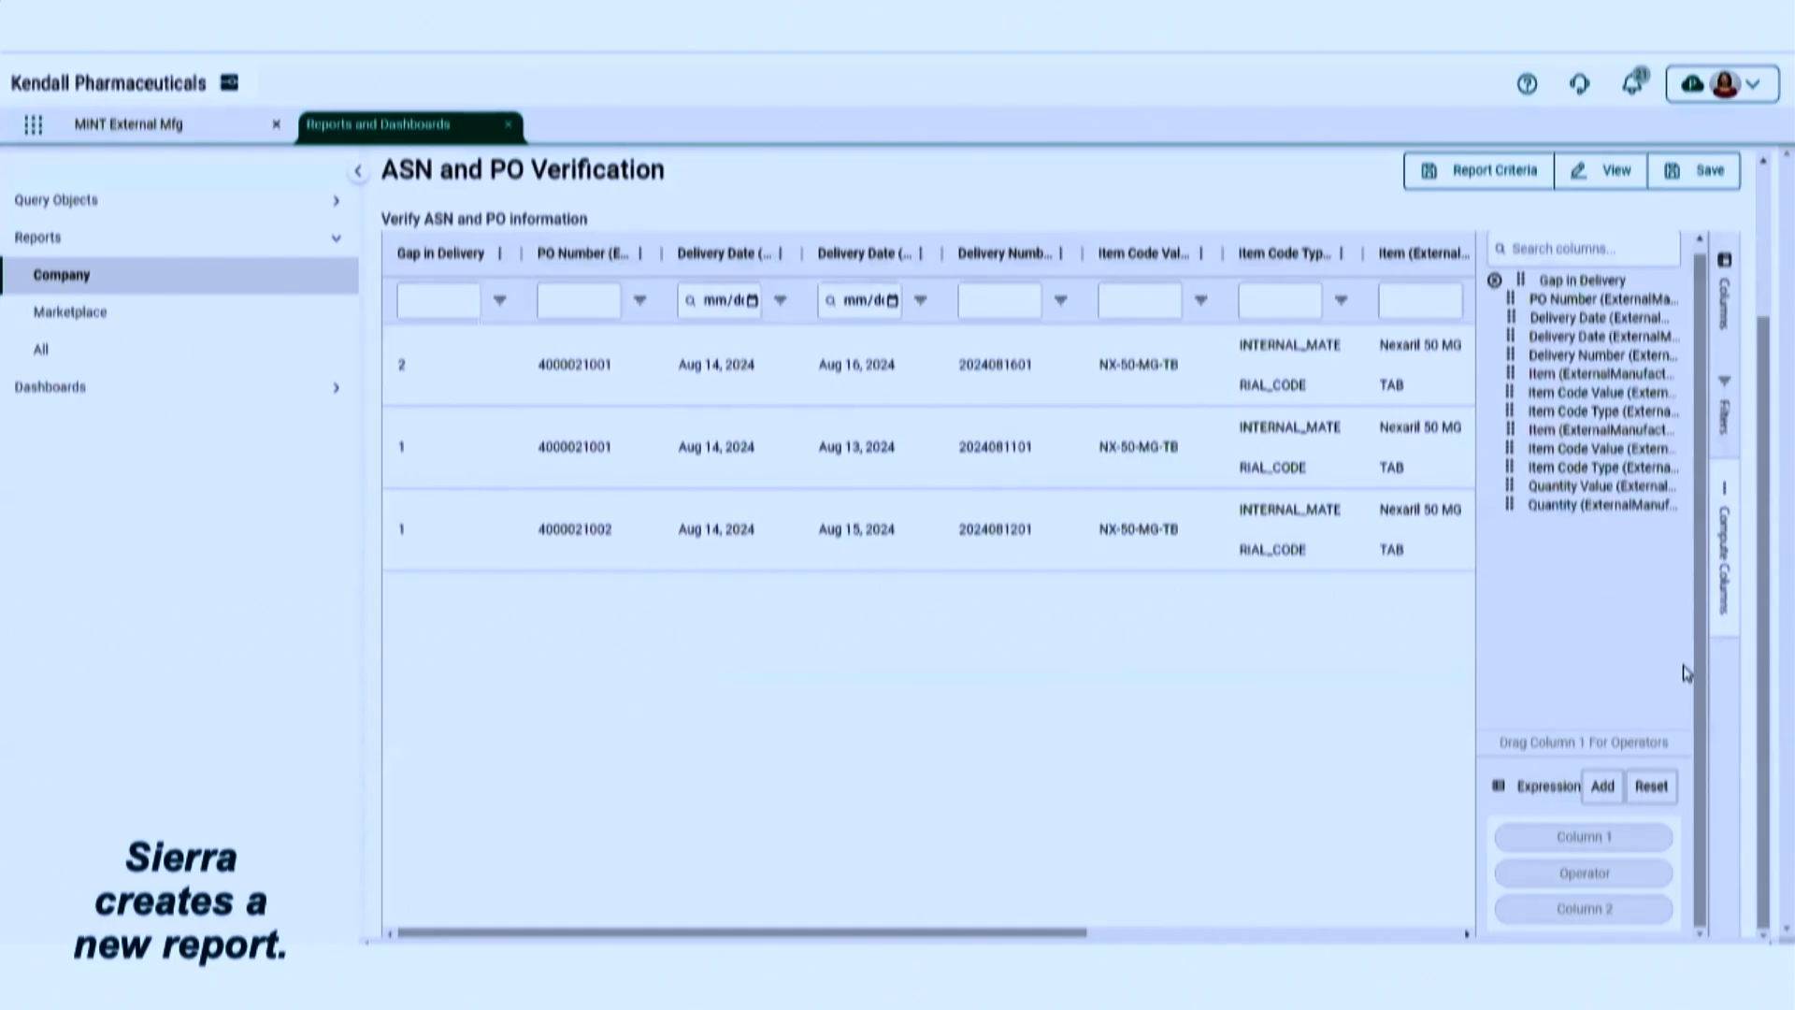
click(1707, 172)
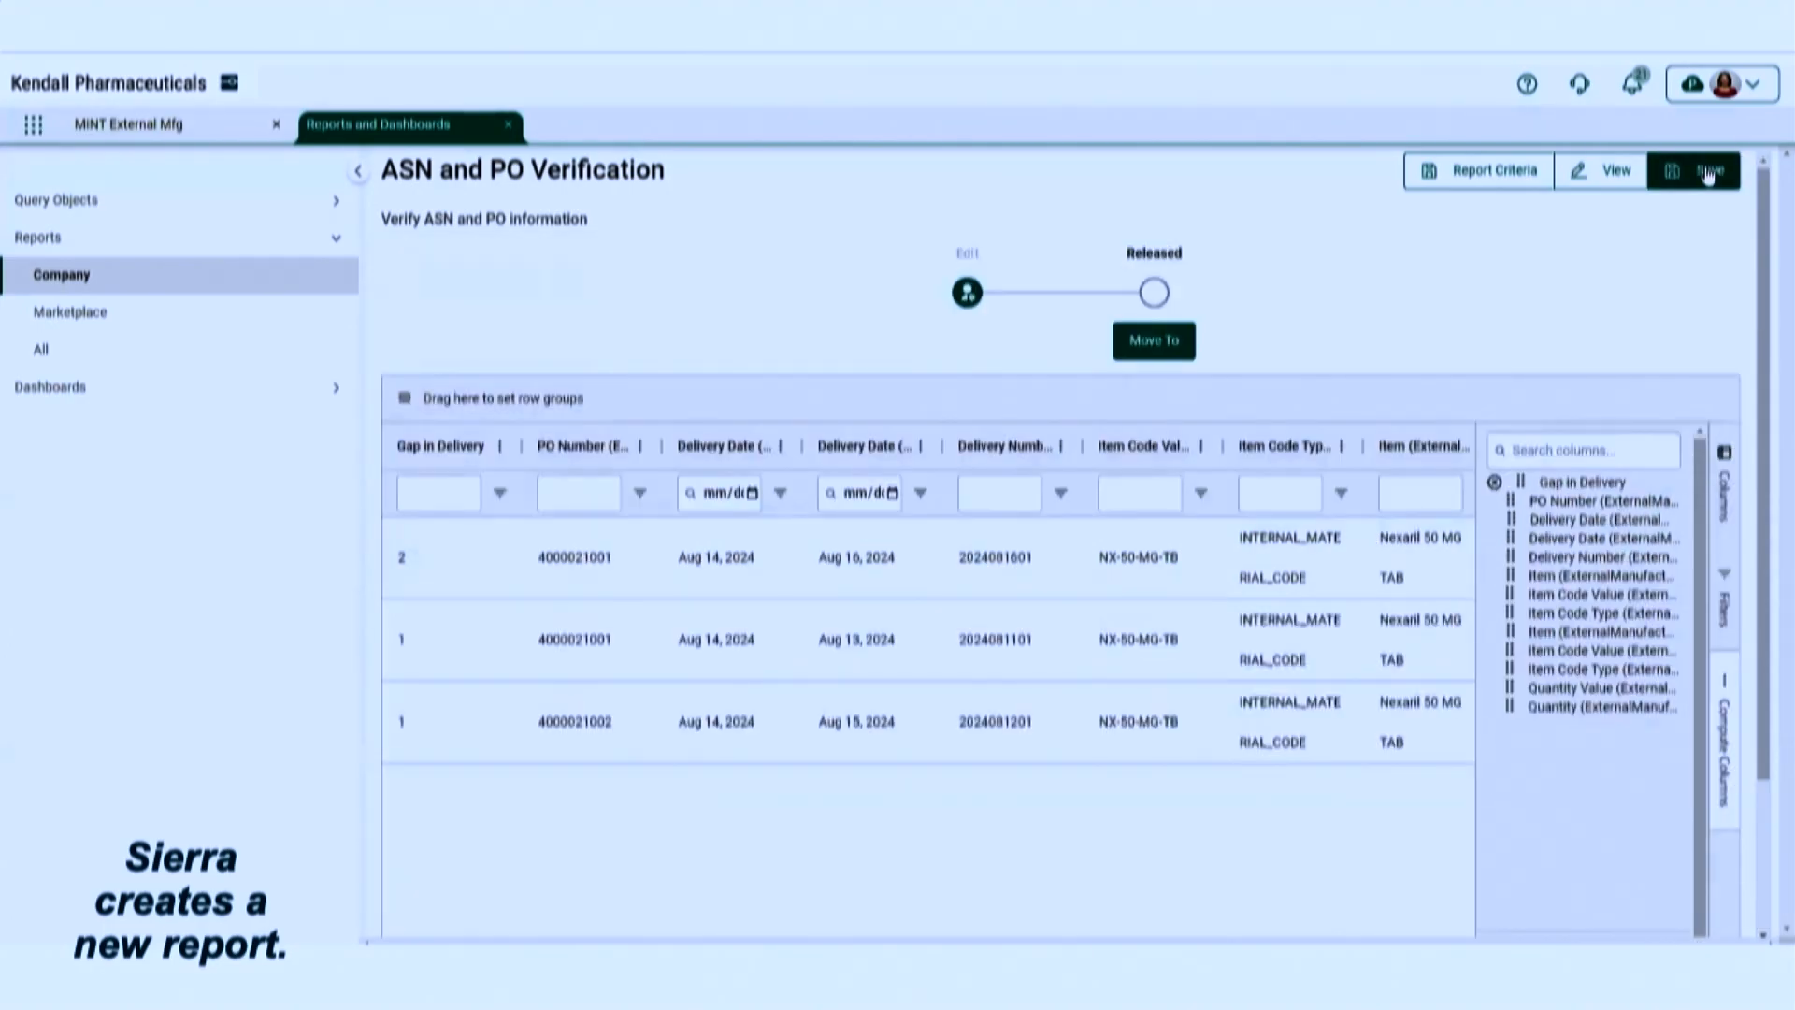
click(1707, 172)
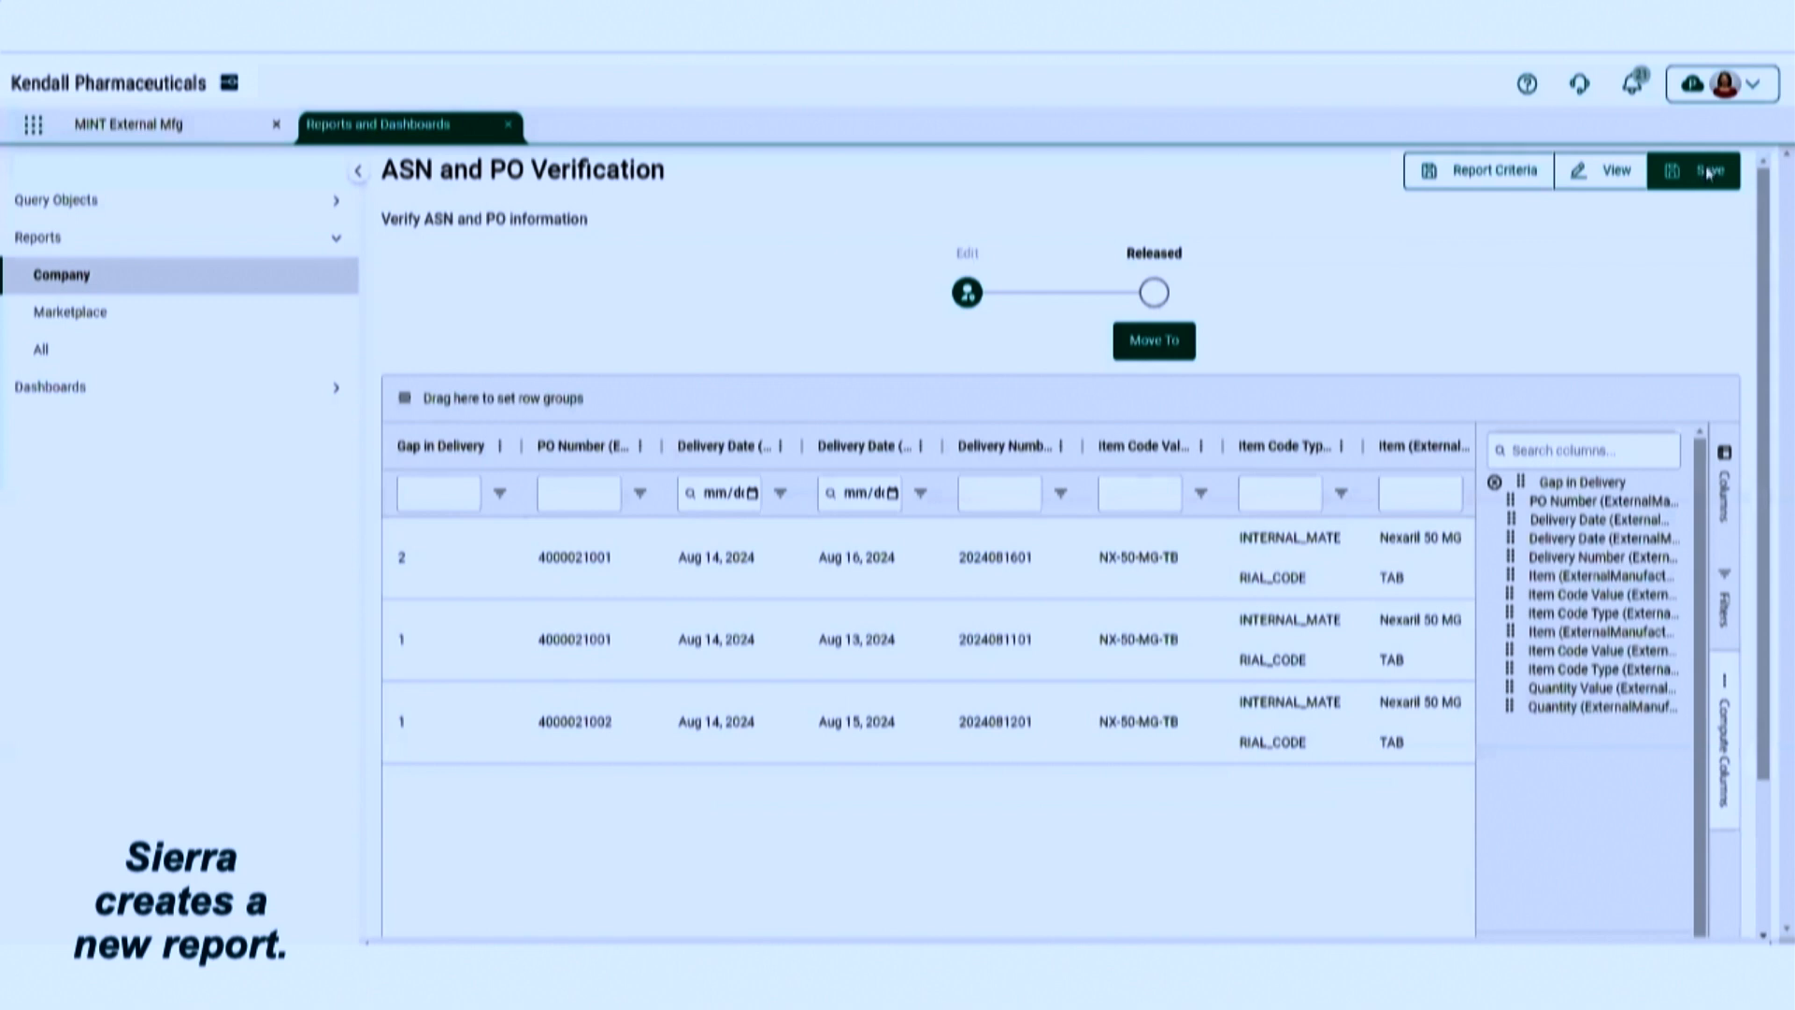
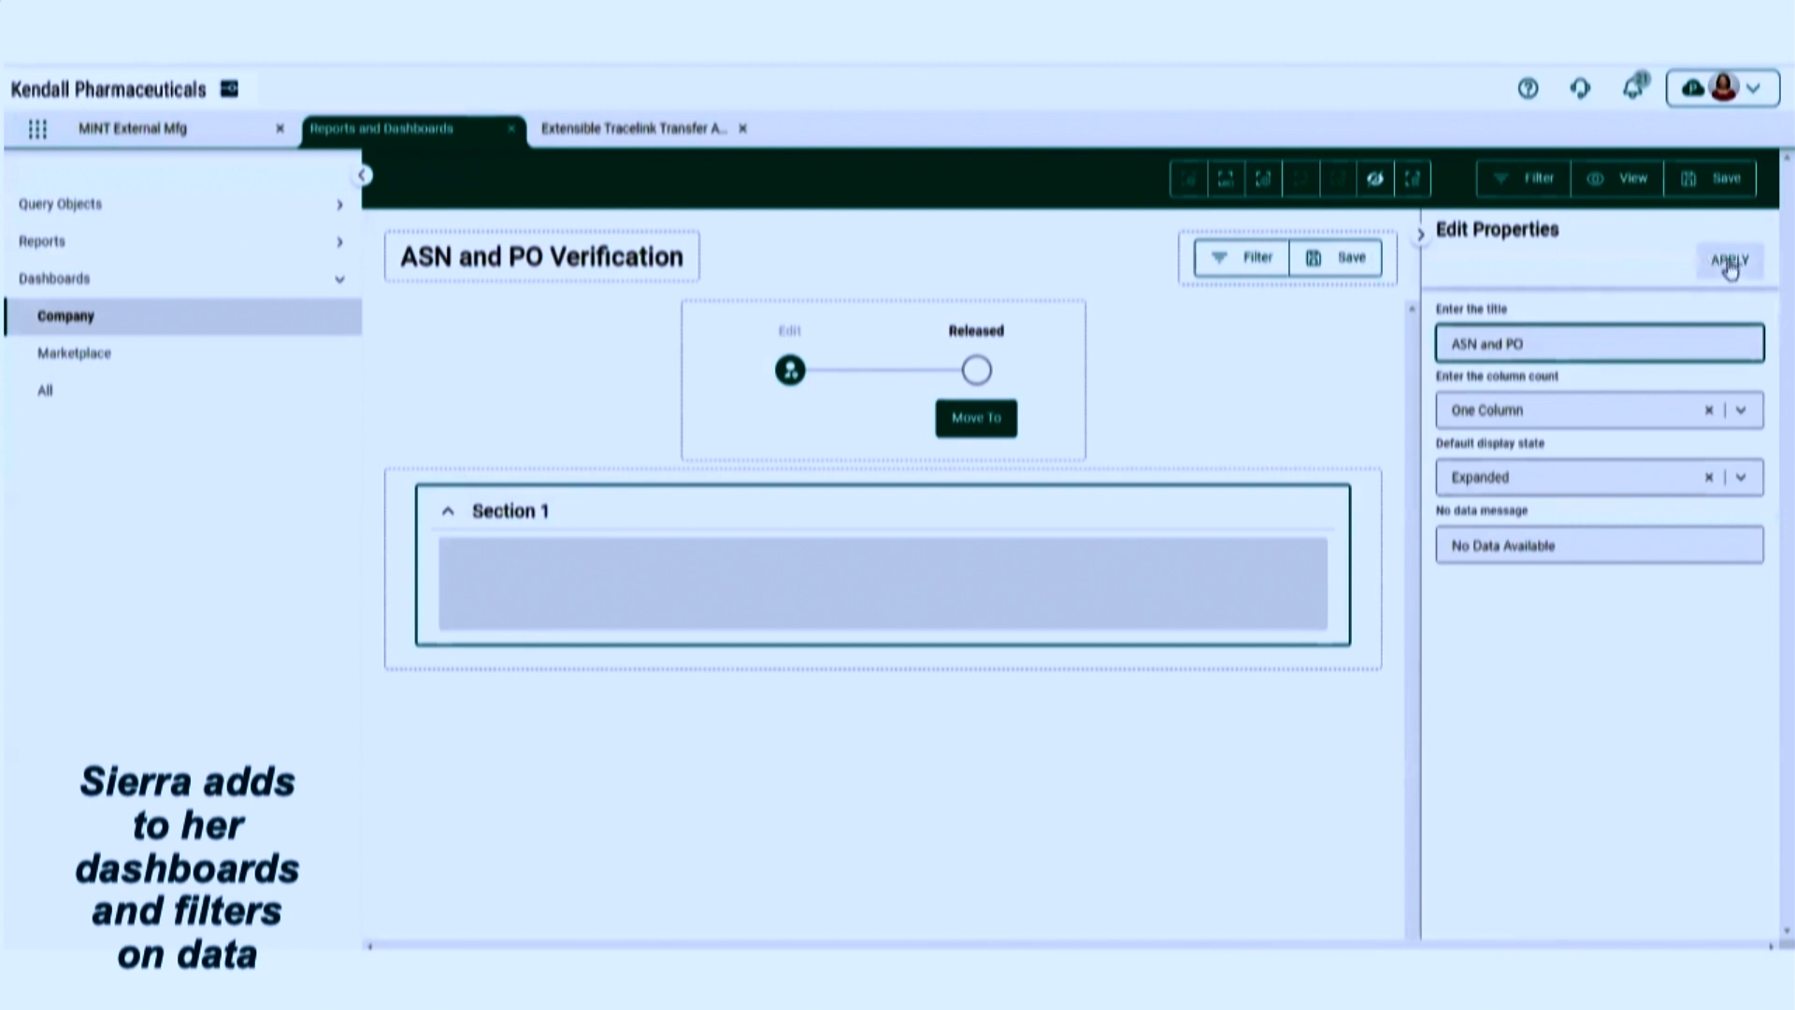
Apply the title ASN and PO to the dashboard section and place the ASN and PO Verification report in it
click(1731, 262)
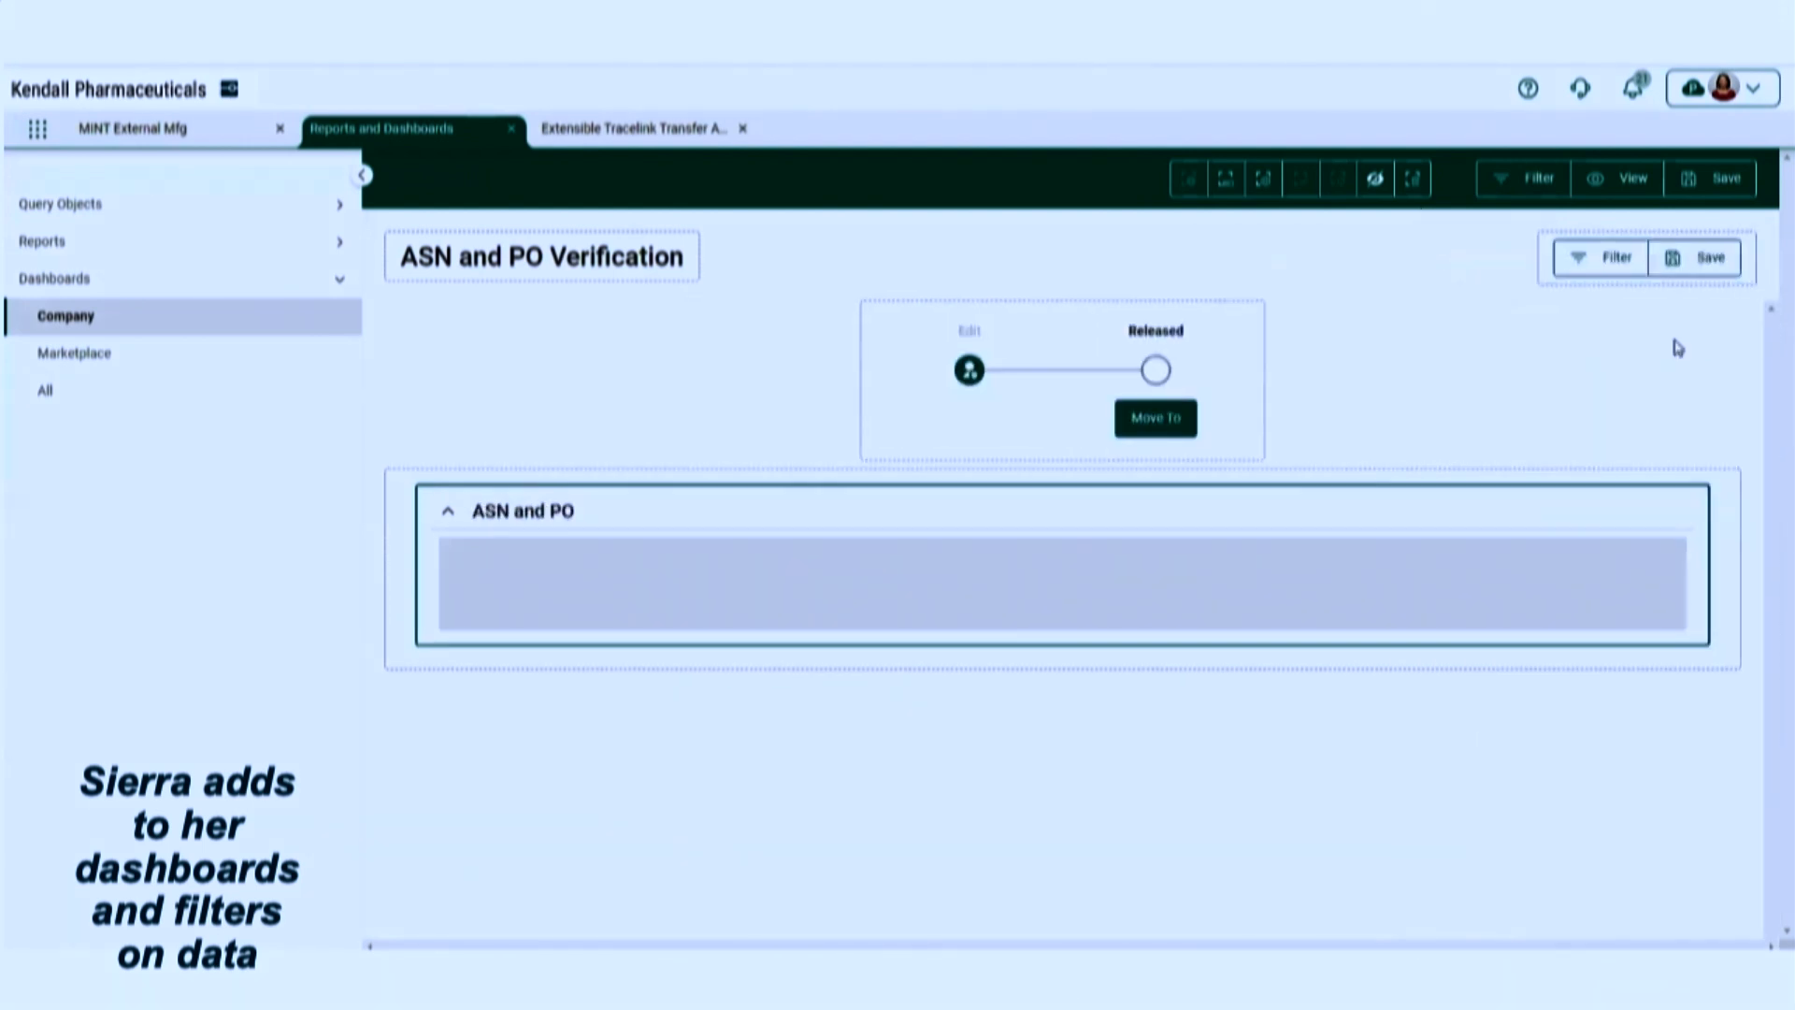
click(1224, 181)
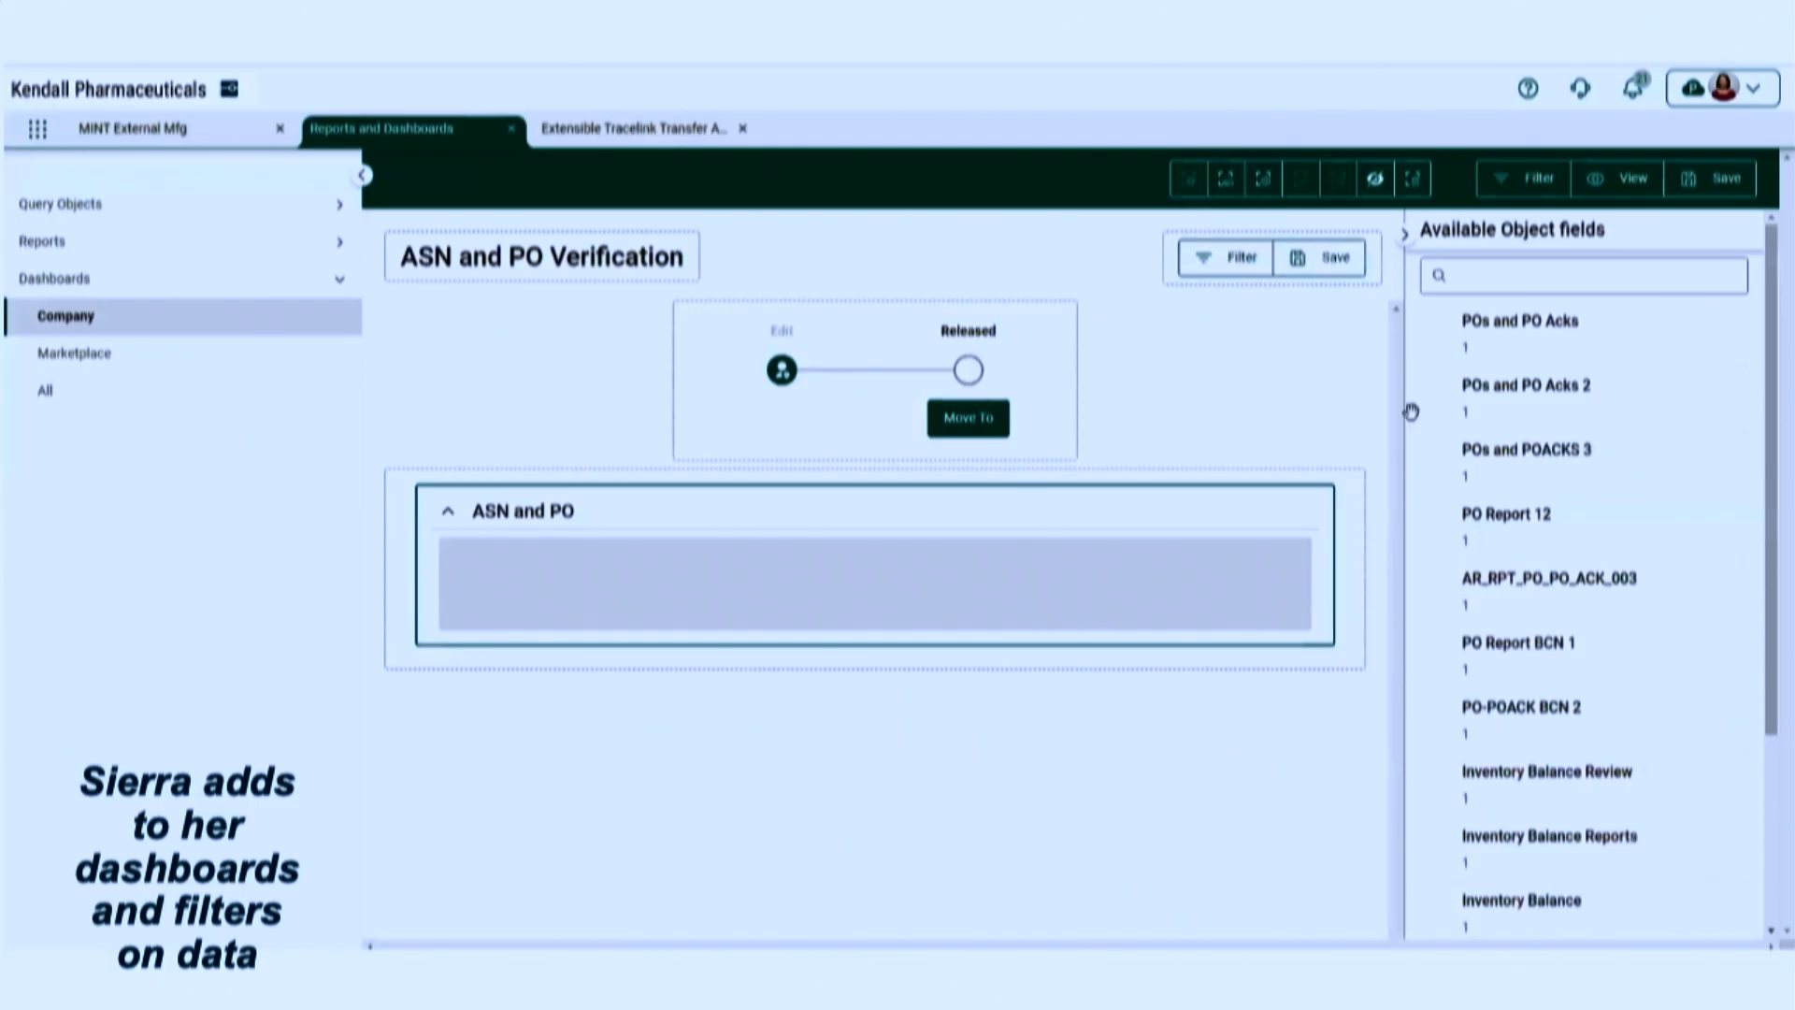
scroll(1547, 534, down, 2)
scroll(1547, 535, down, 1)
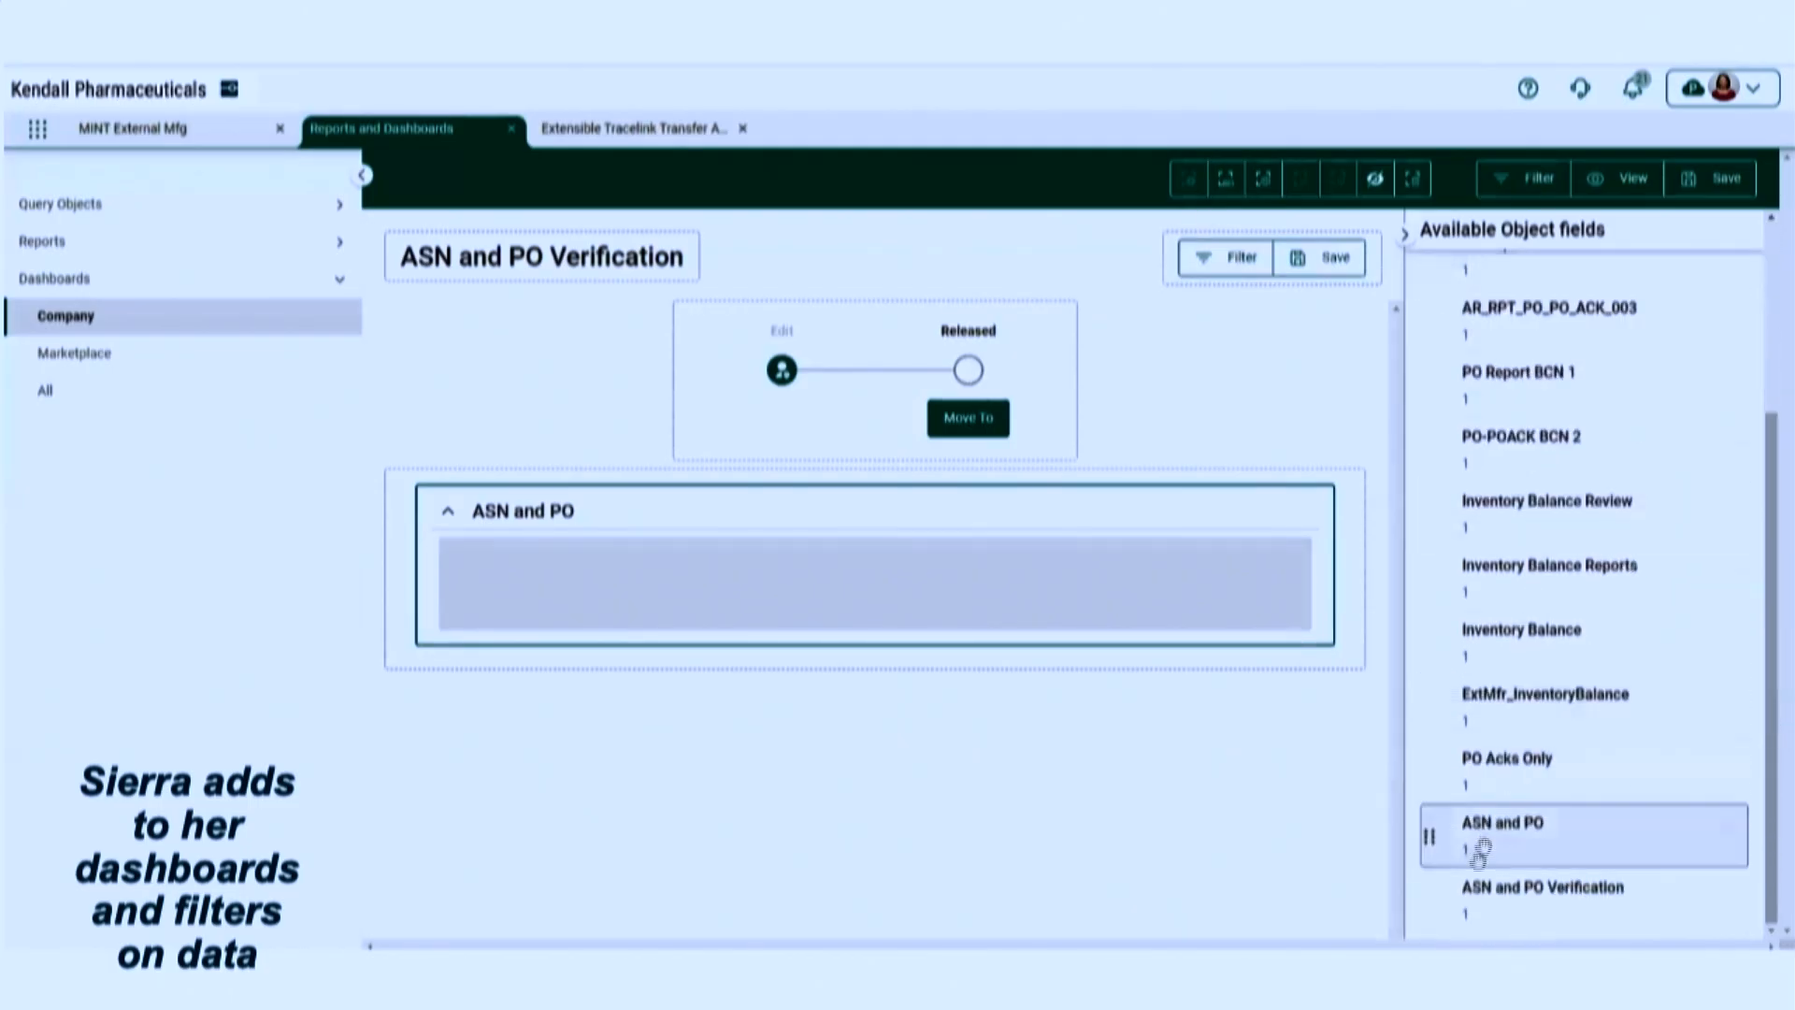
drag(1428, 900, 1122, 615)
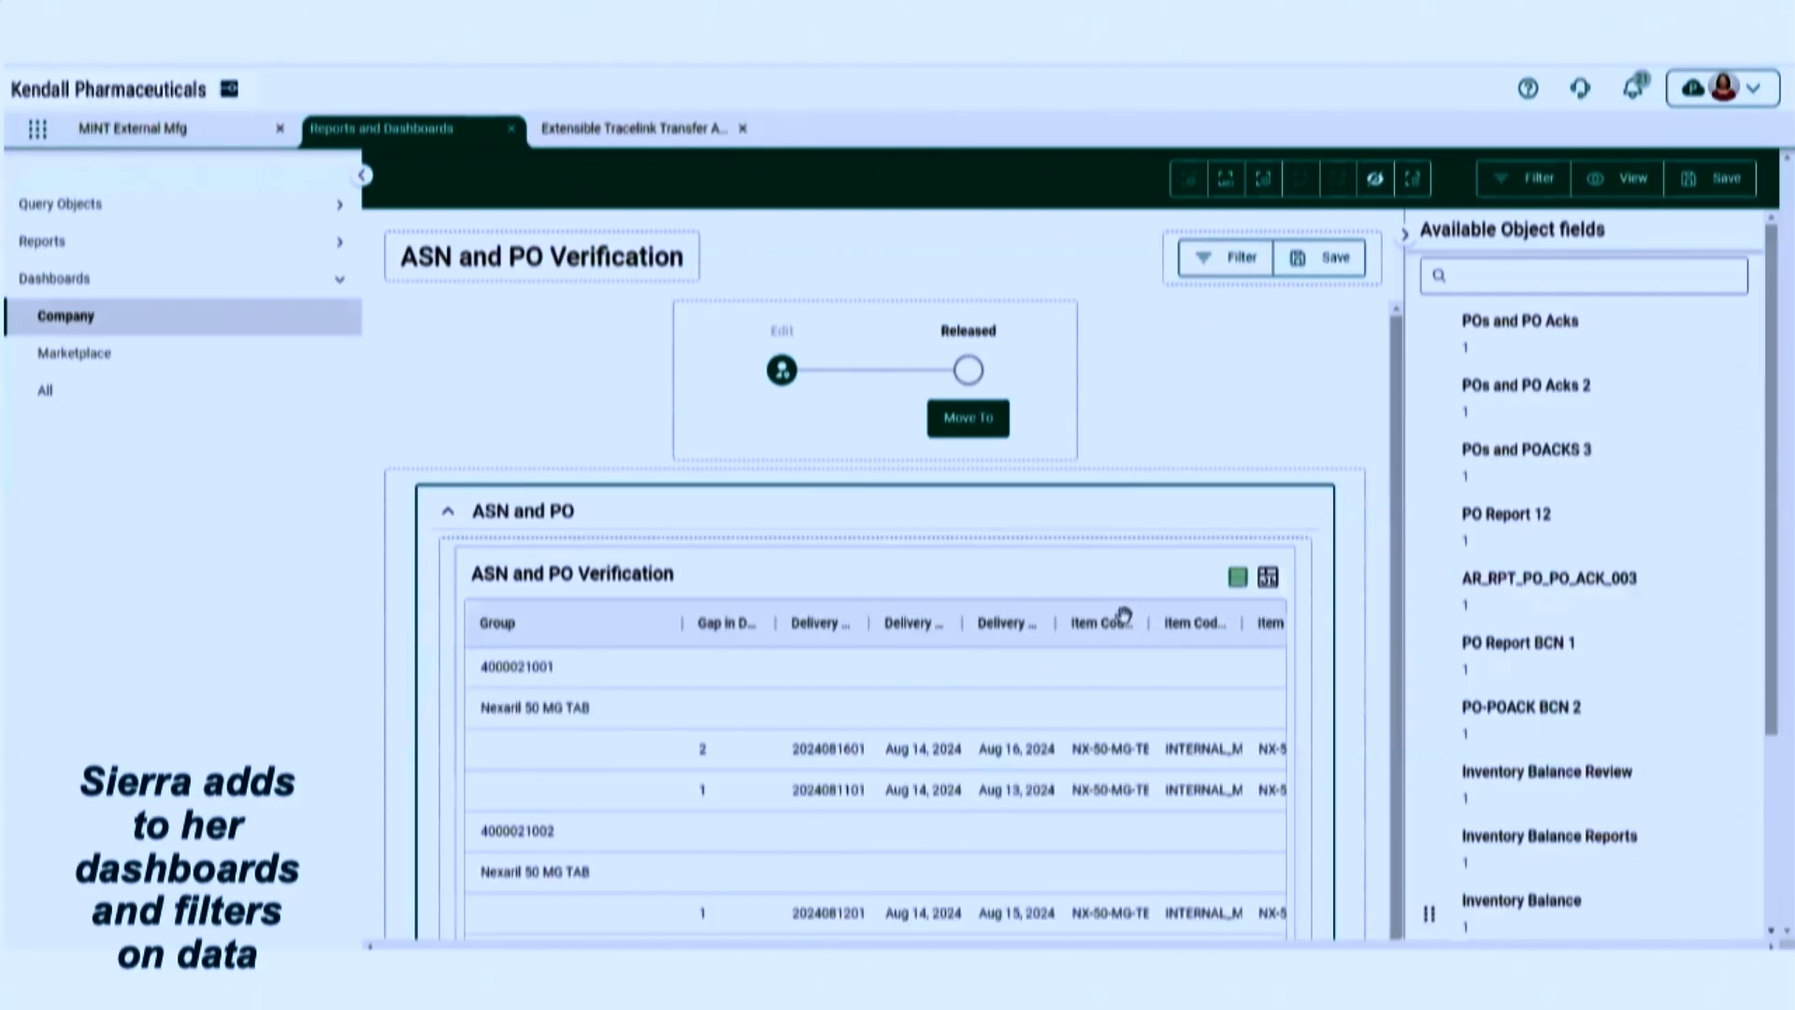
click(1406, 235)
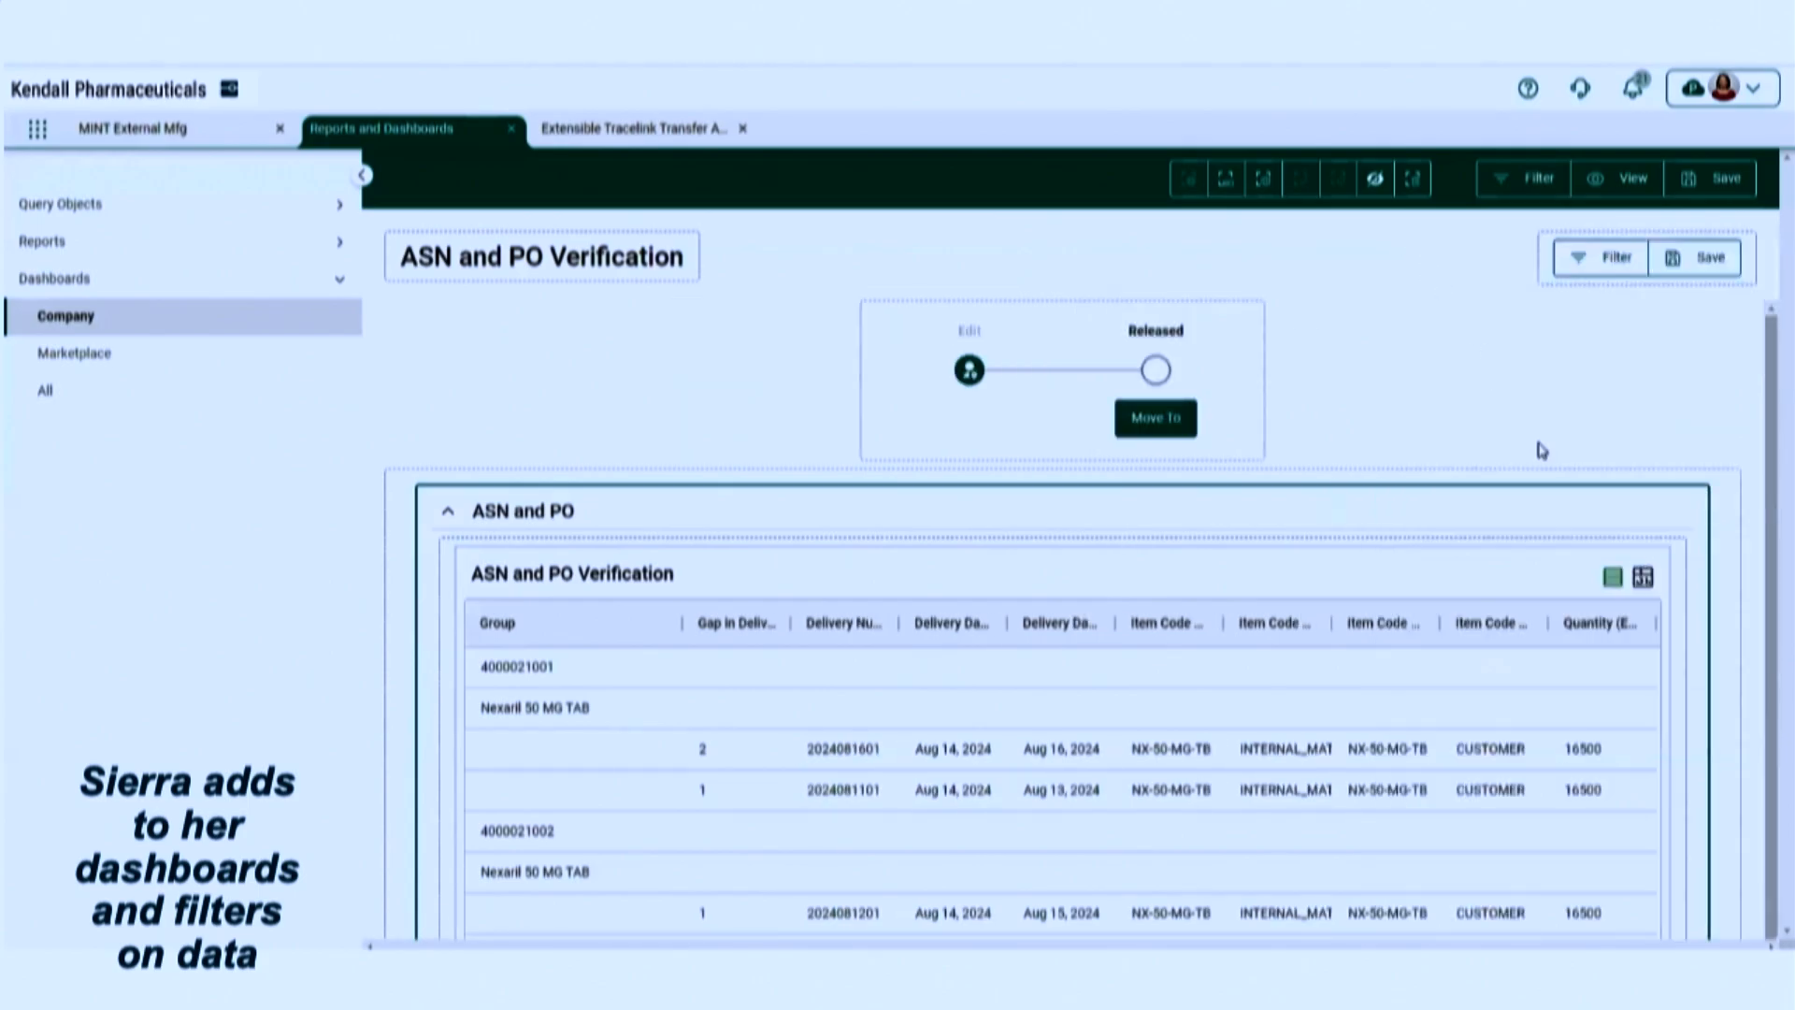
Show the report as a chart, try the pie, fully stacked bar and plain bar types, and set it to the plain column type
click(1645, 577)
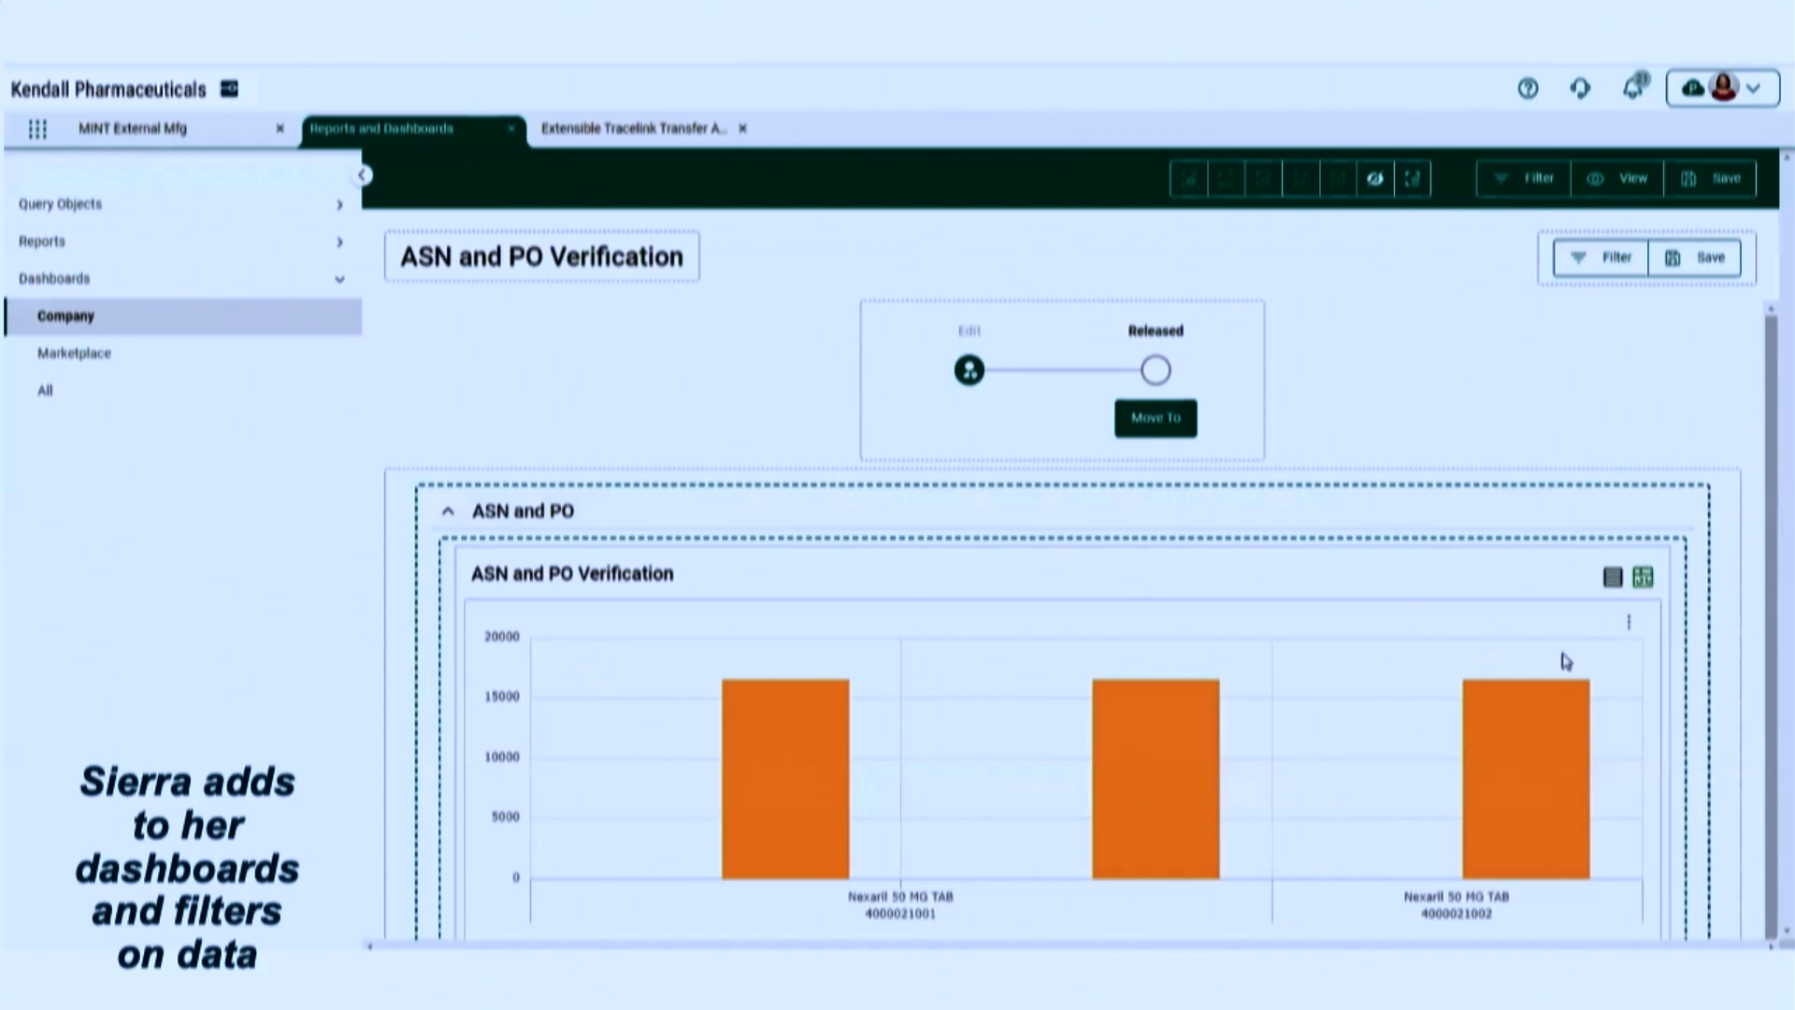
click(1629, 624)
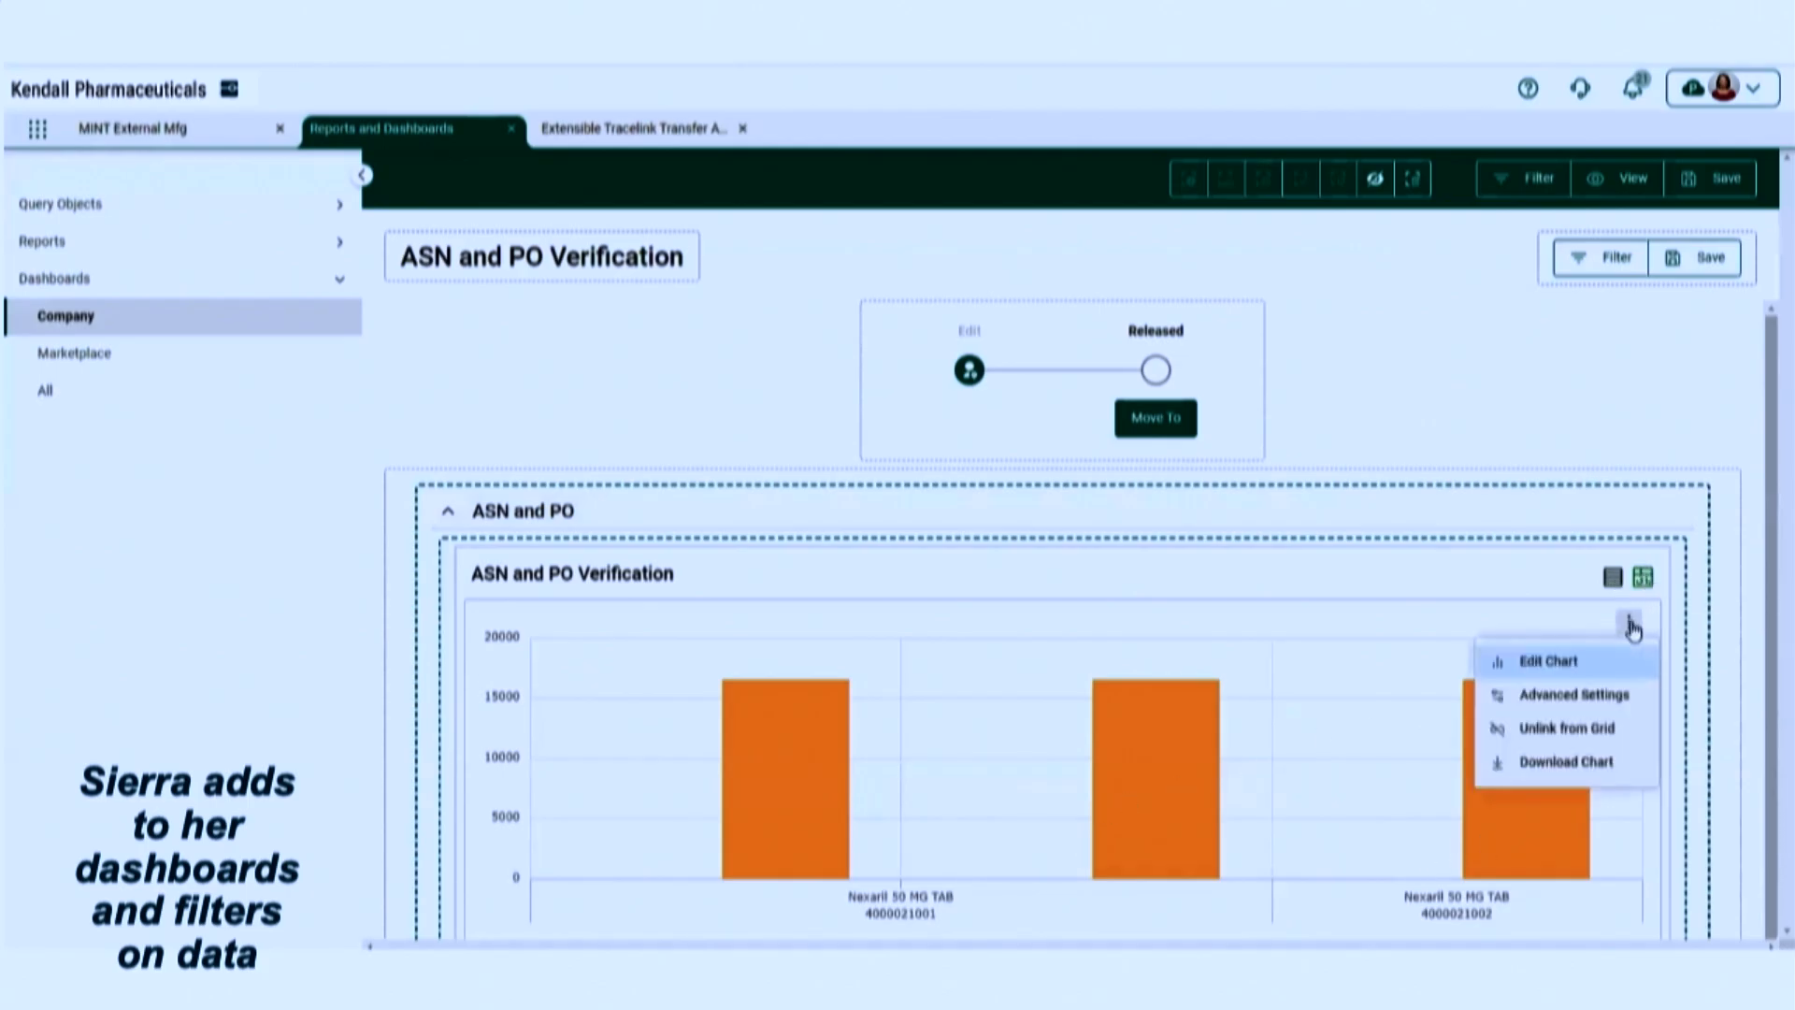
click(1537, 664)
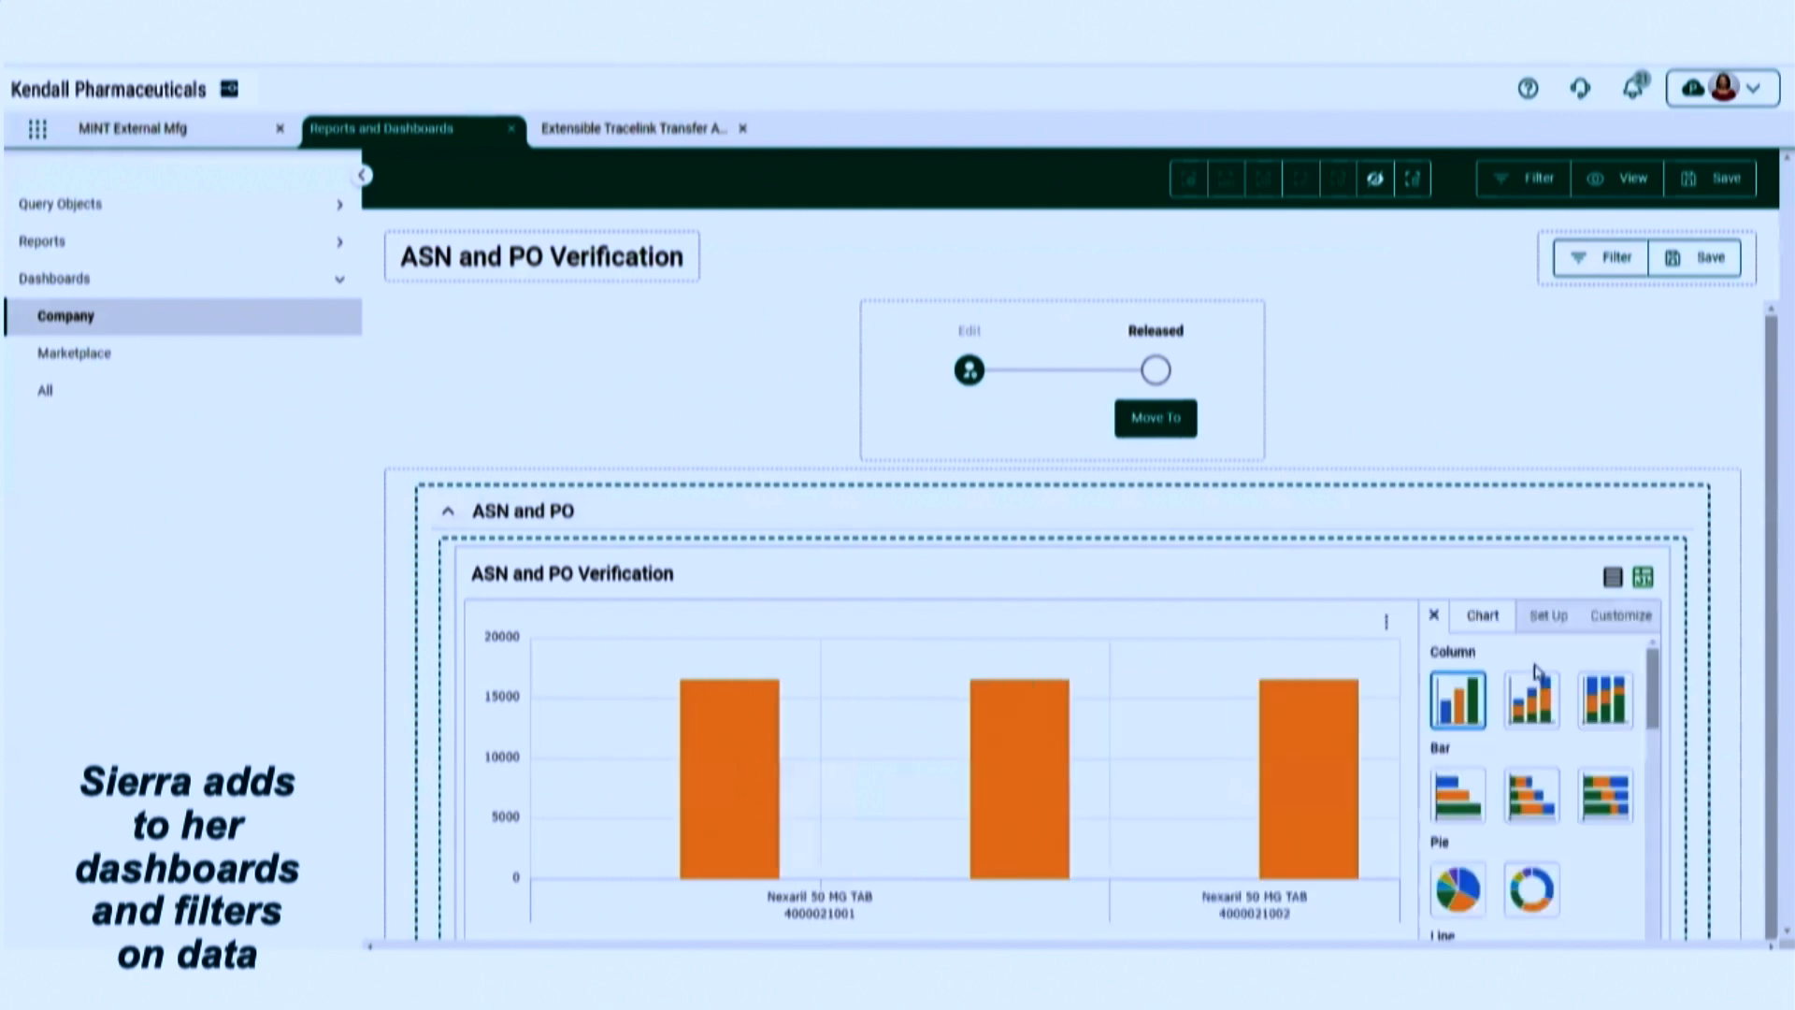
click(1460, 896)
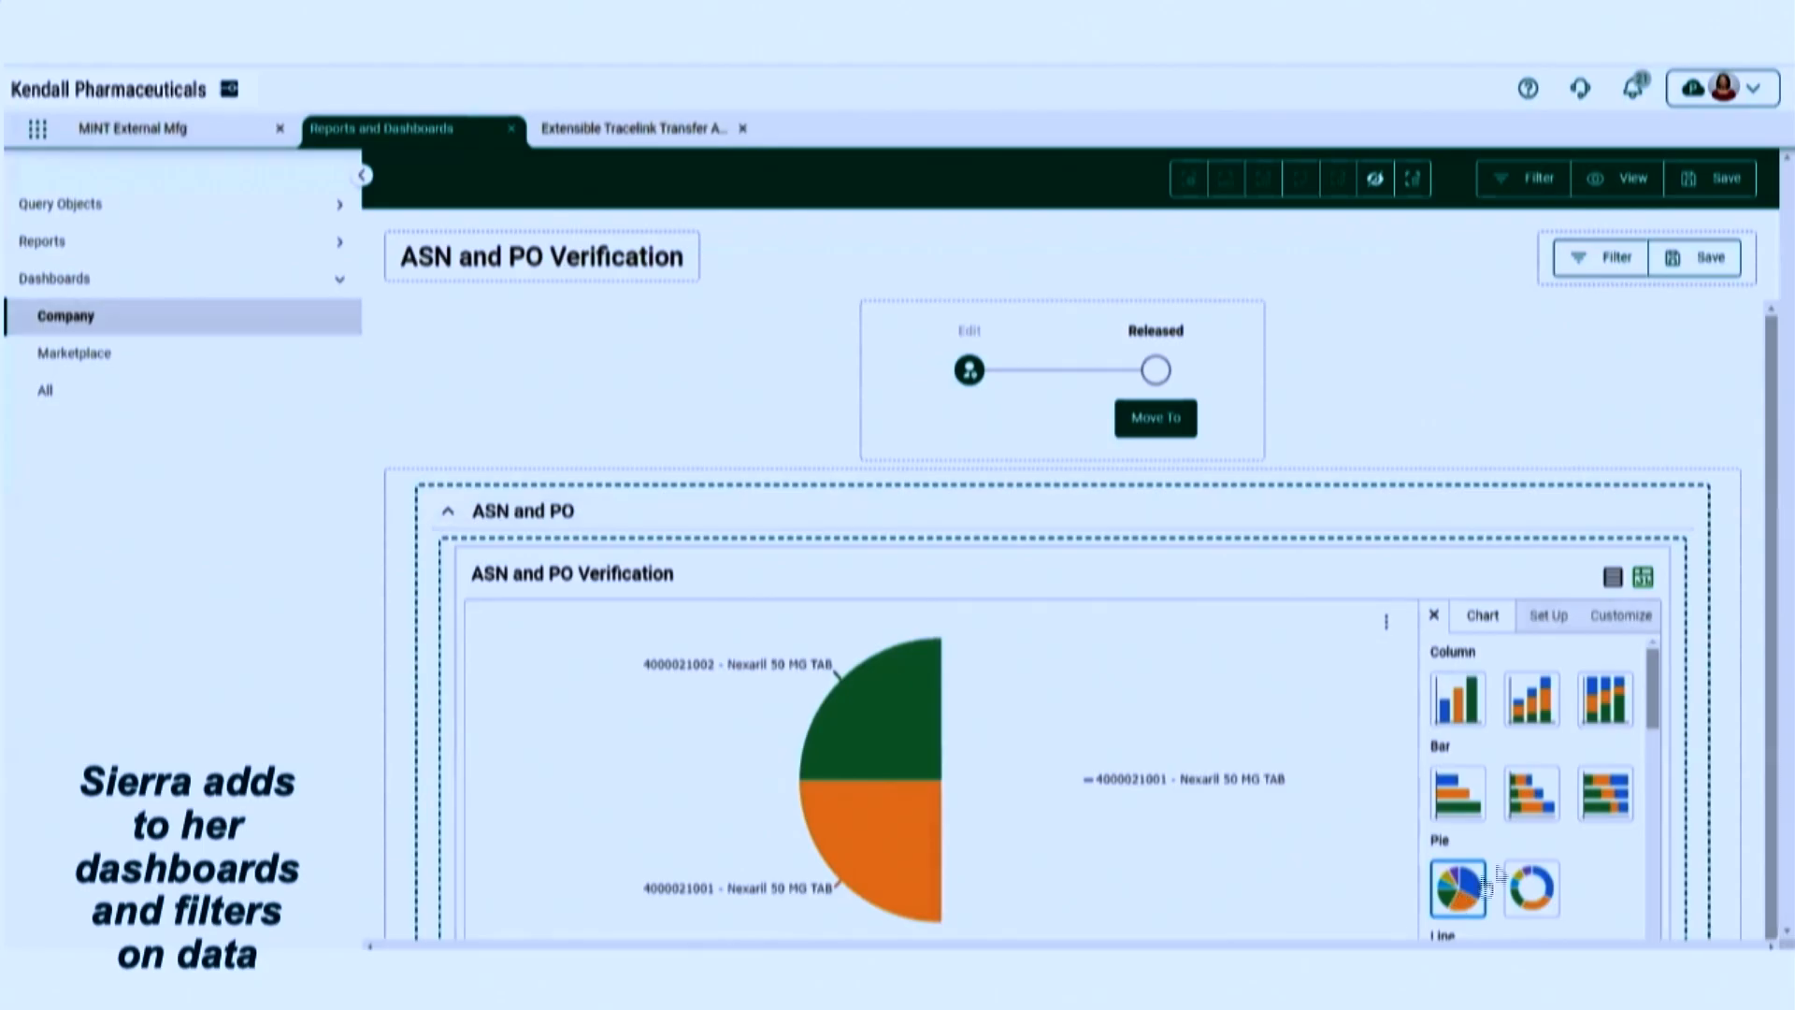
click(1616, 796)
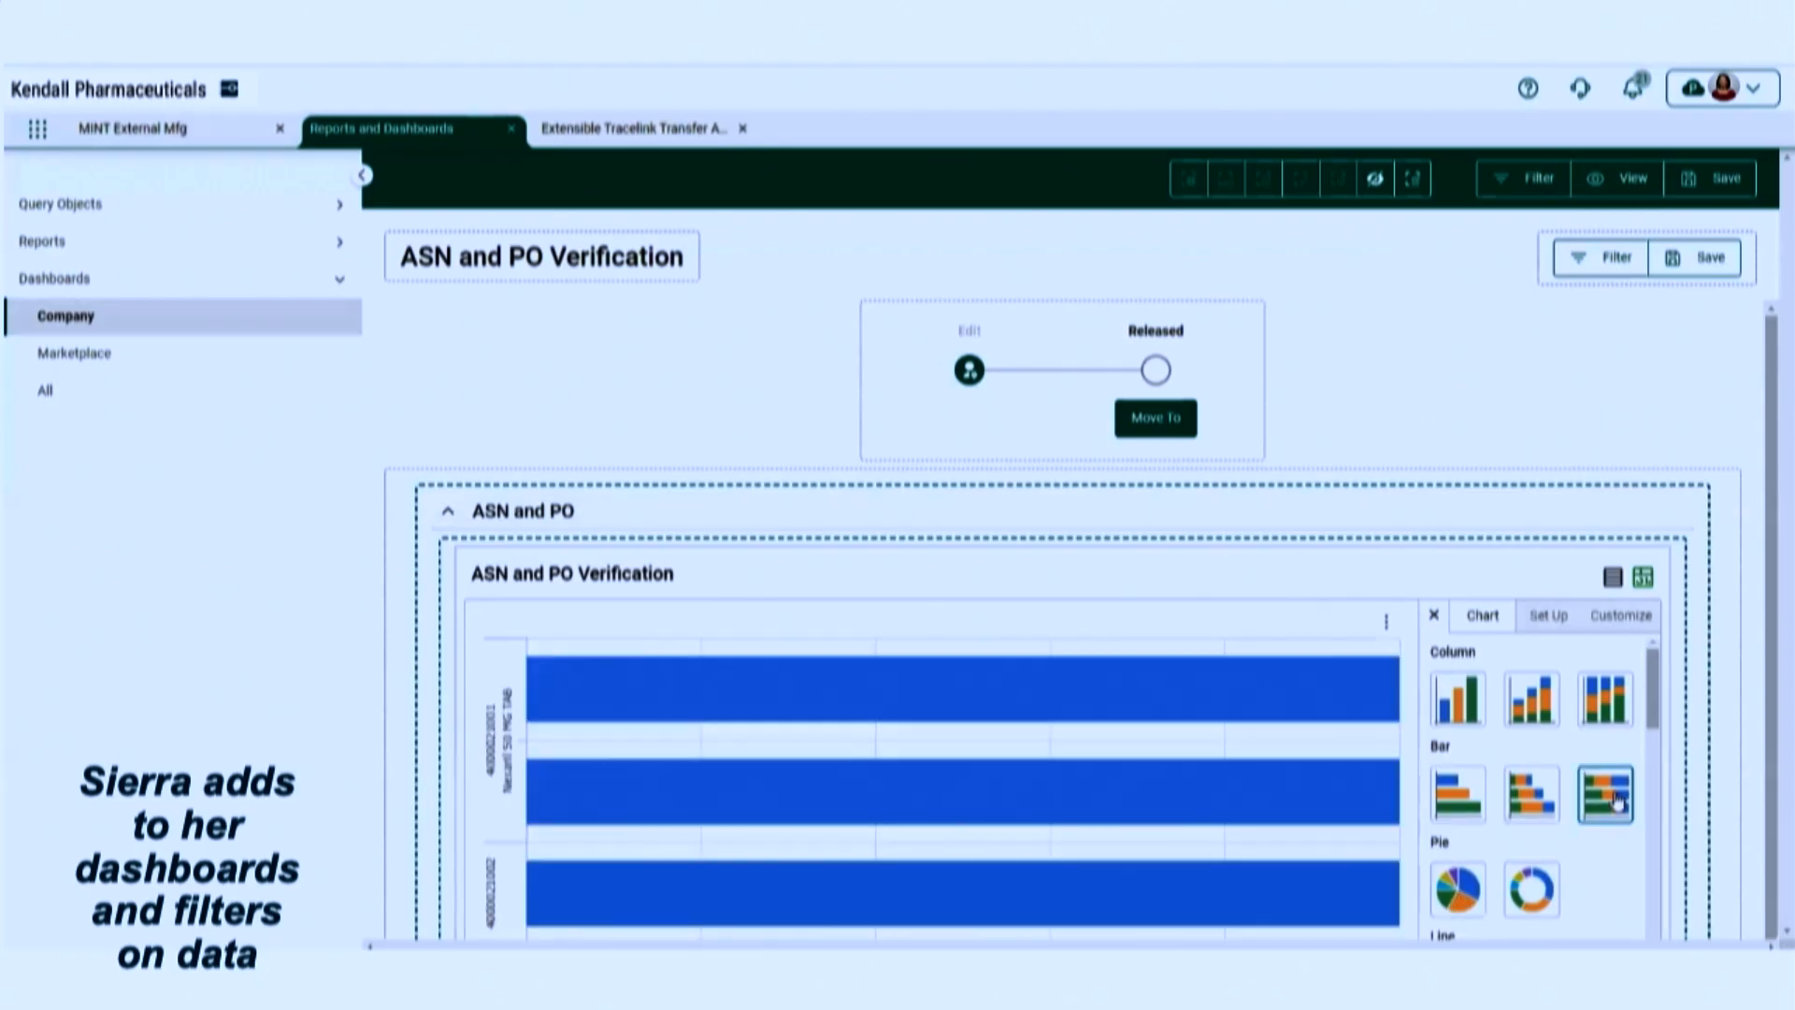
click(1466, 802)
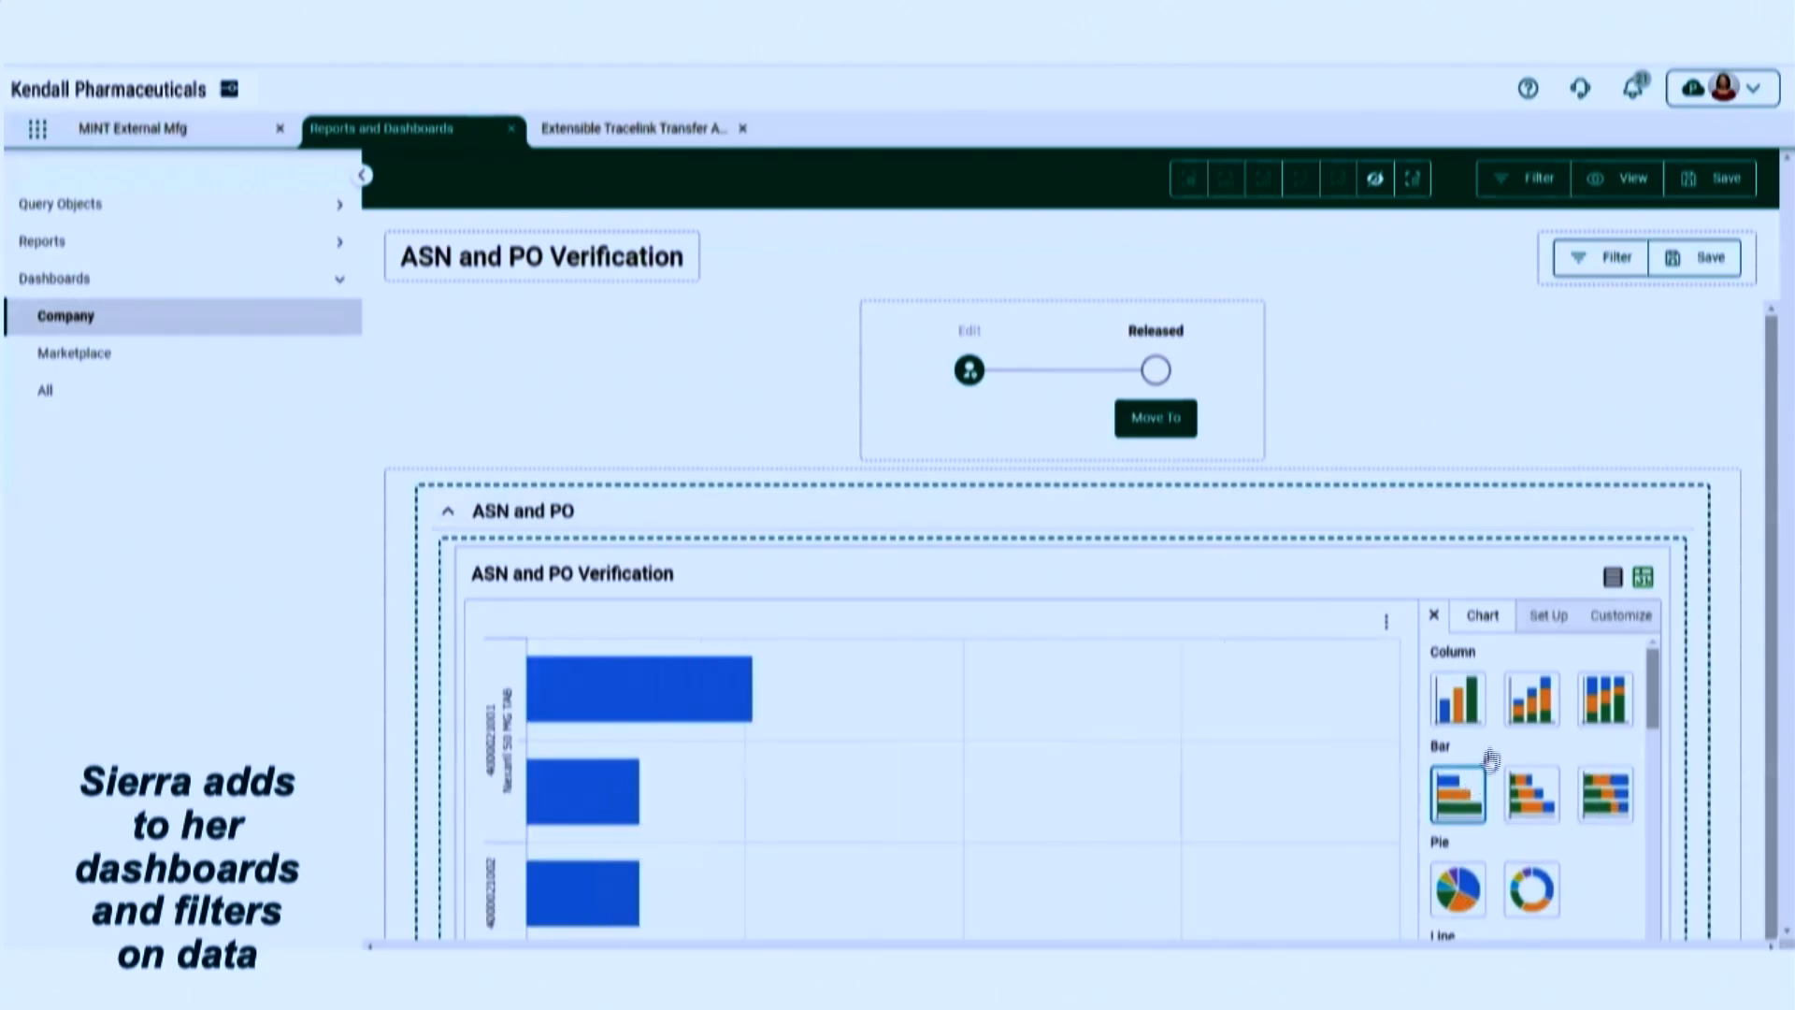
click(1482, 713)
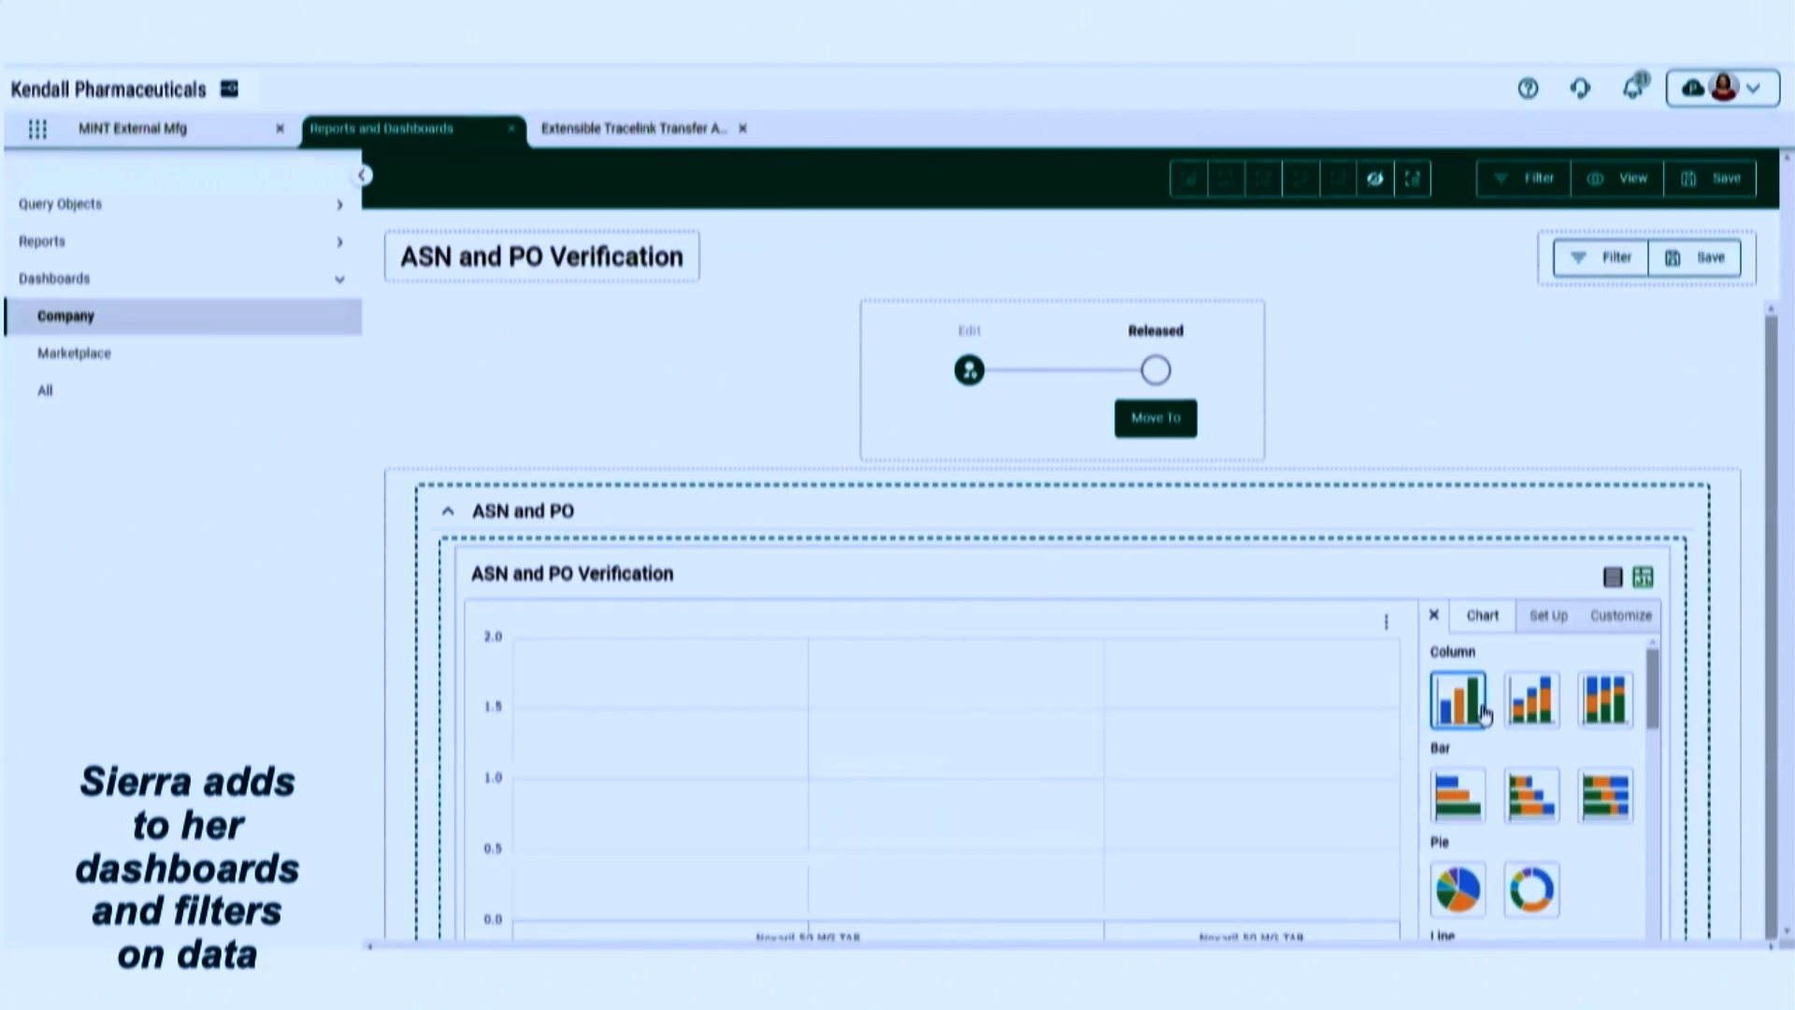
Replace the chart's Gap in Delivery series with the sent purchase order's Quantity series
click(1549, 617)
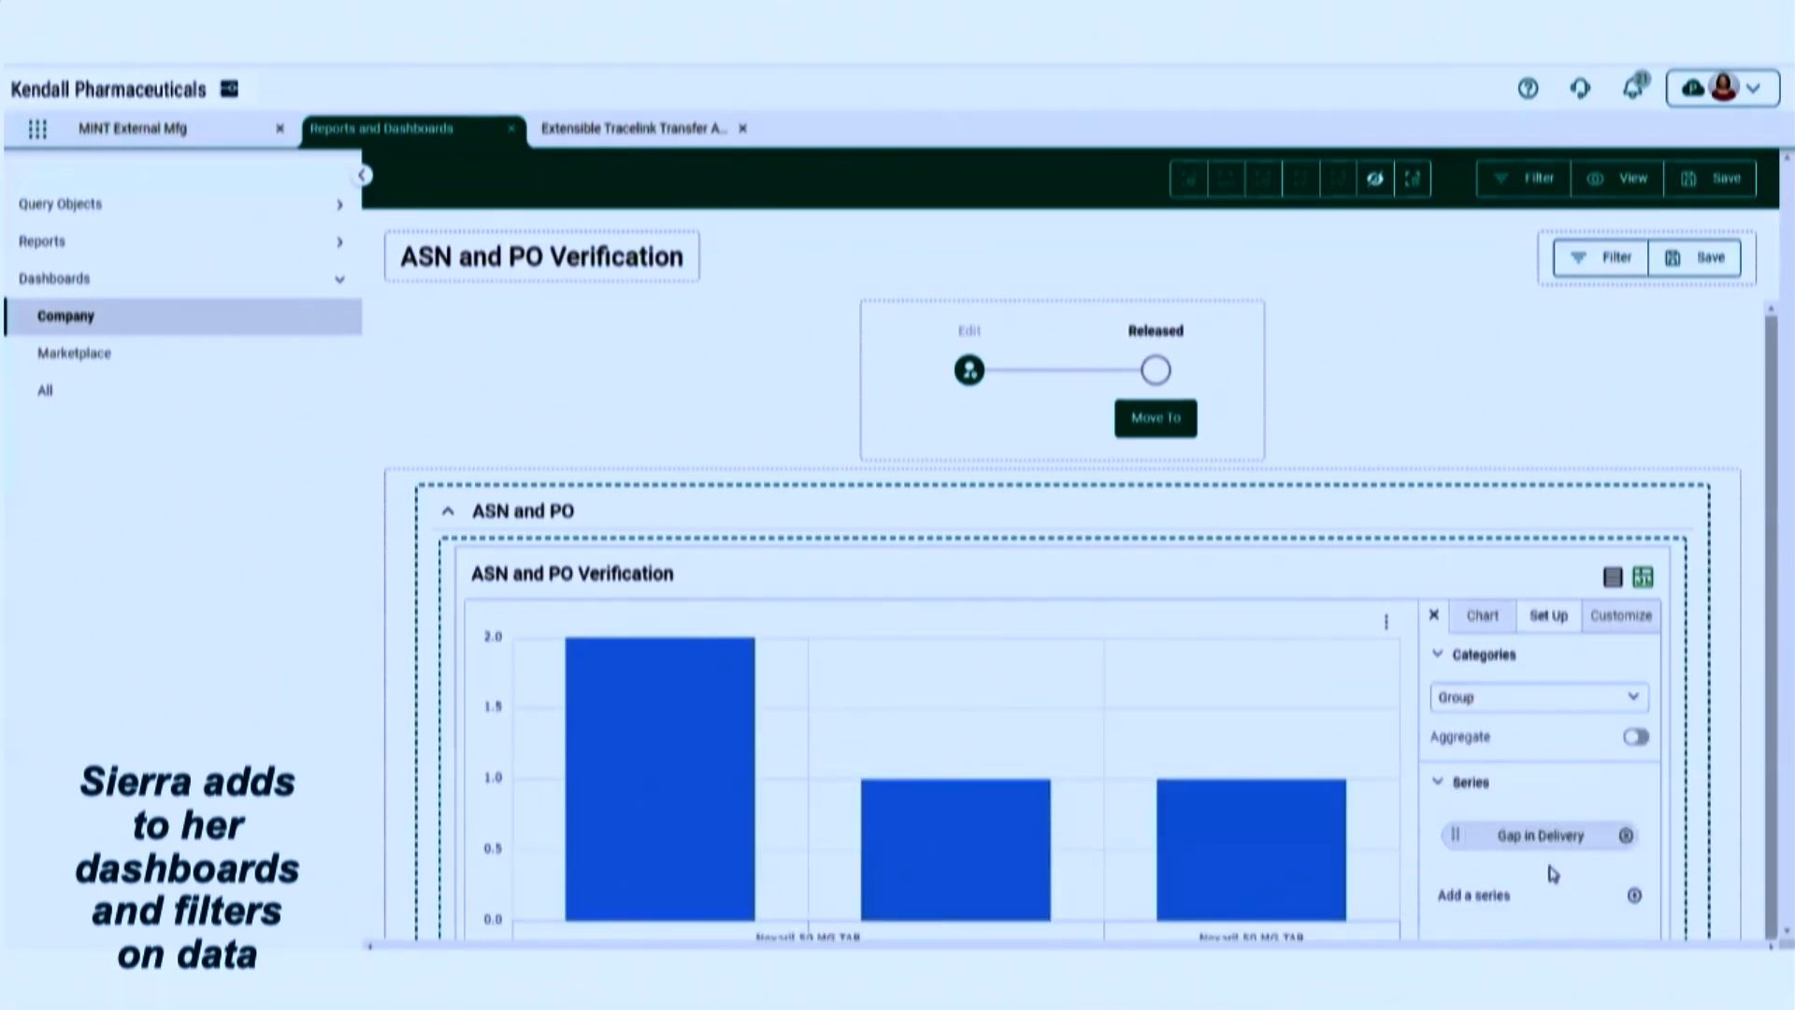
scroll(1553, 874, down, 1)
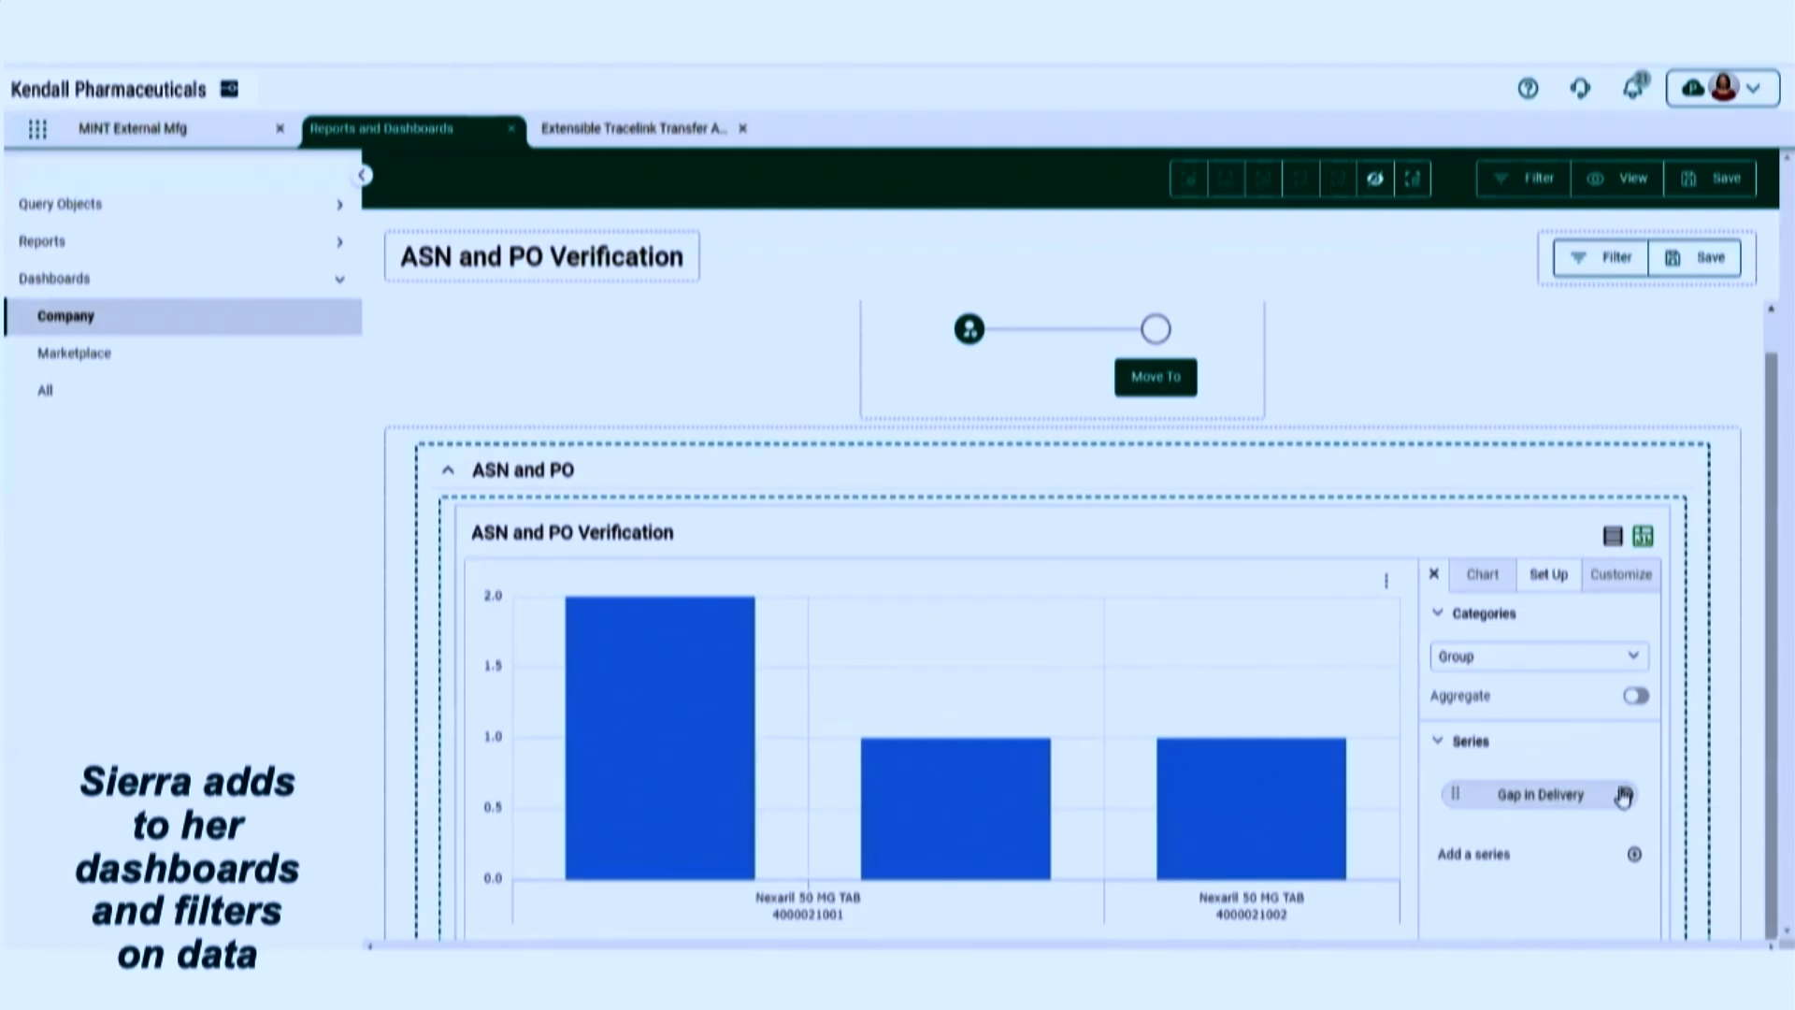
click(1625, 796)
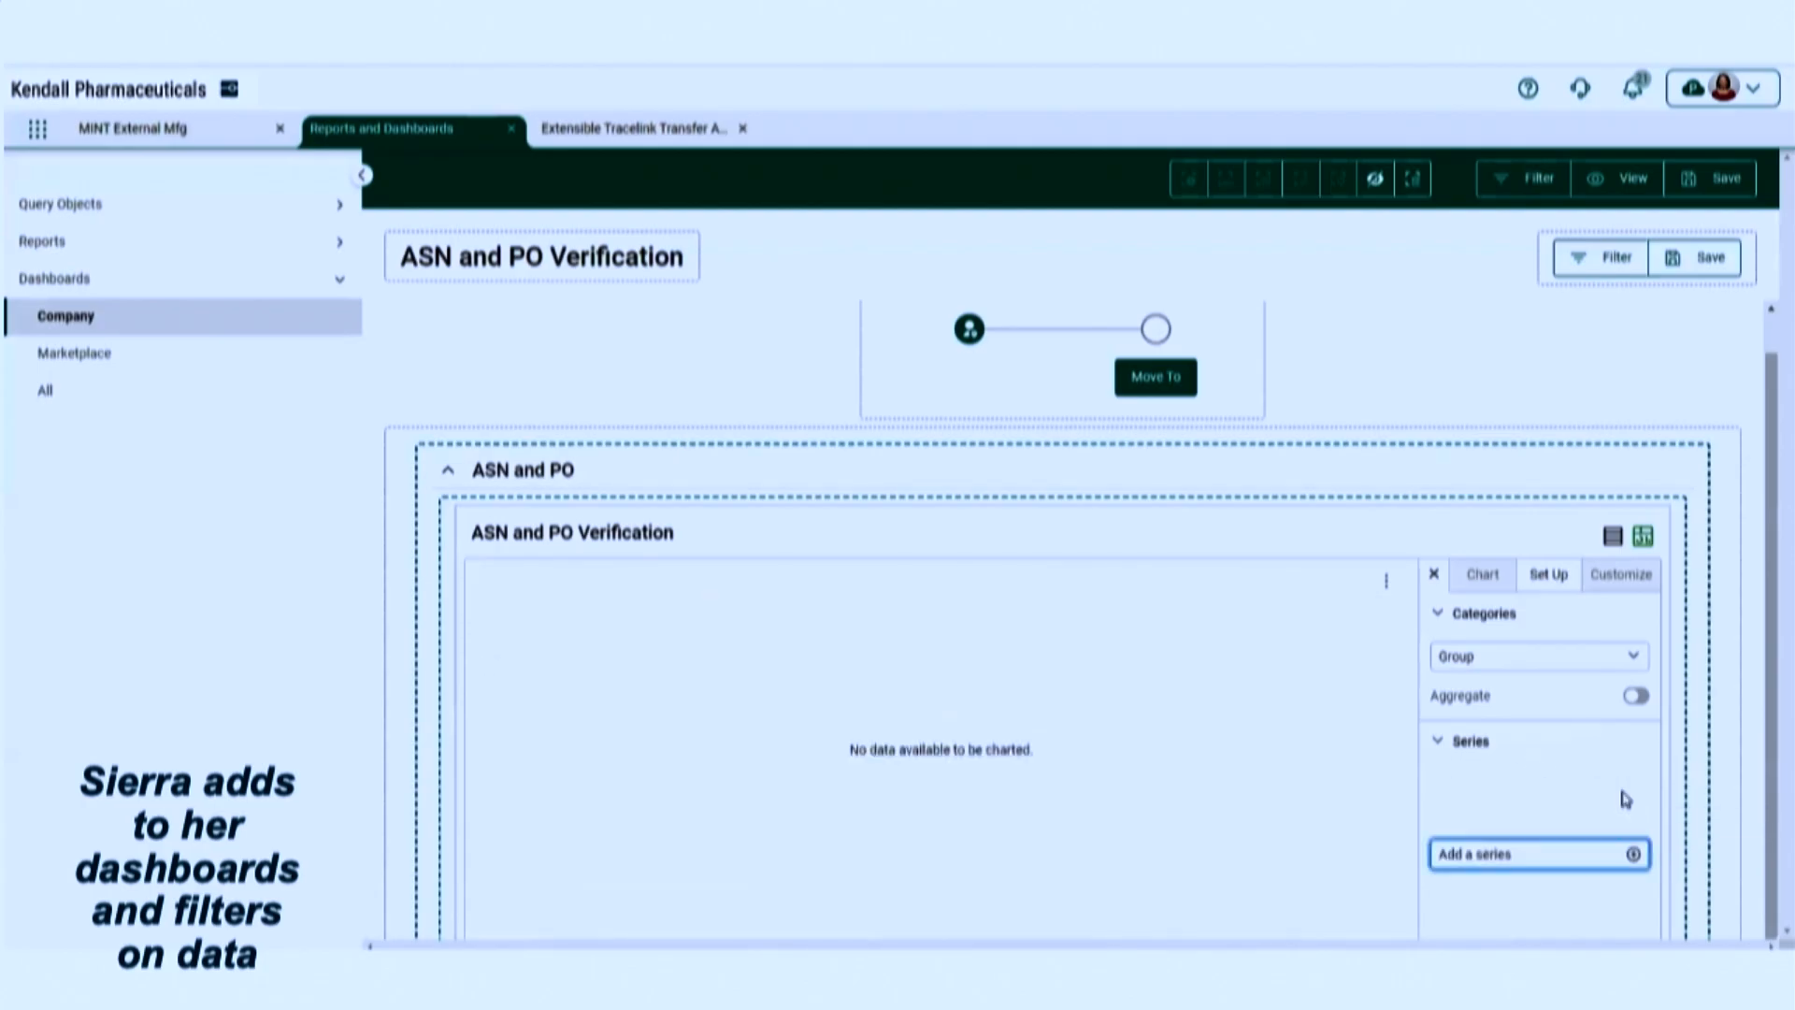
click(1635, 856)
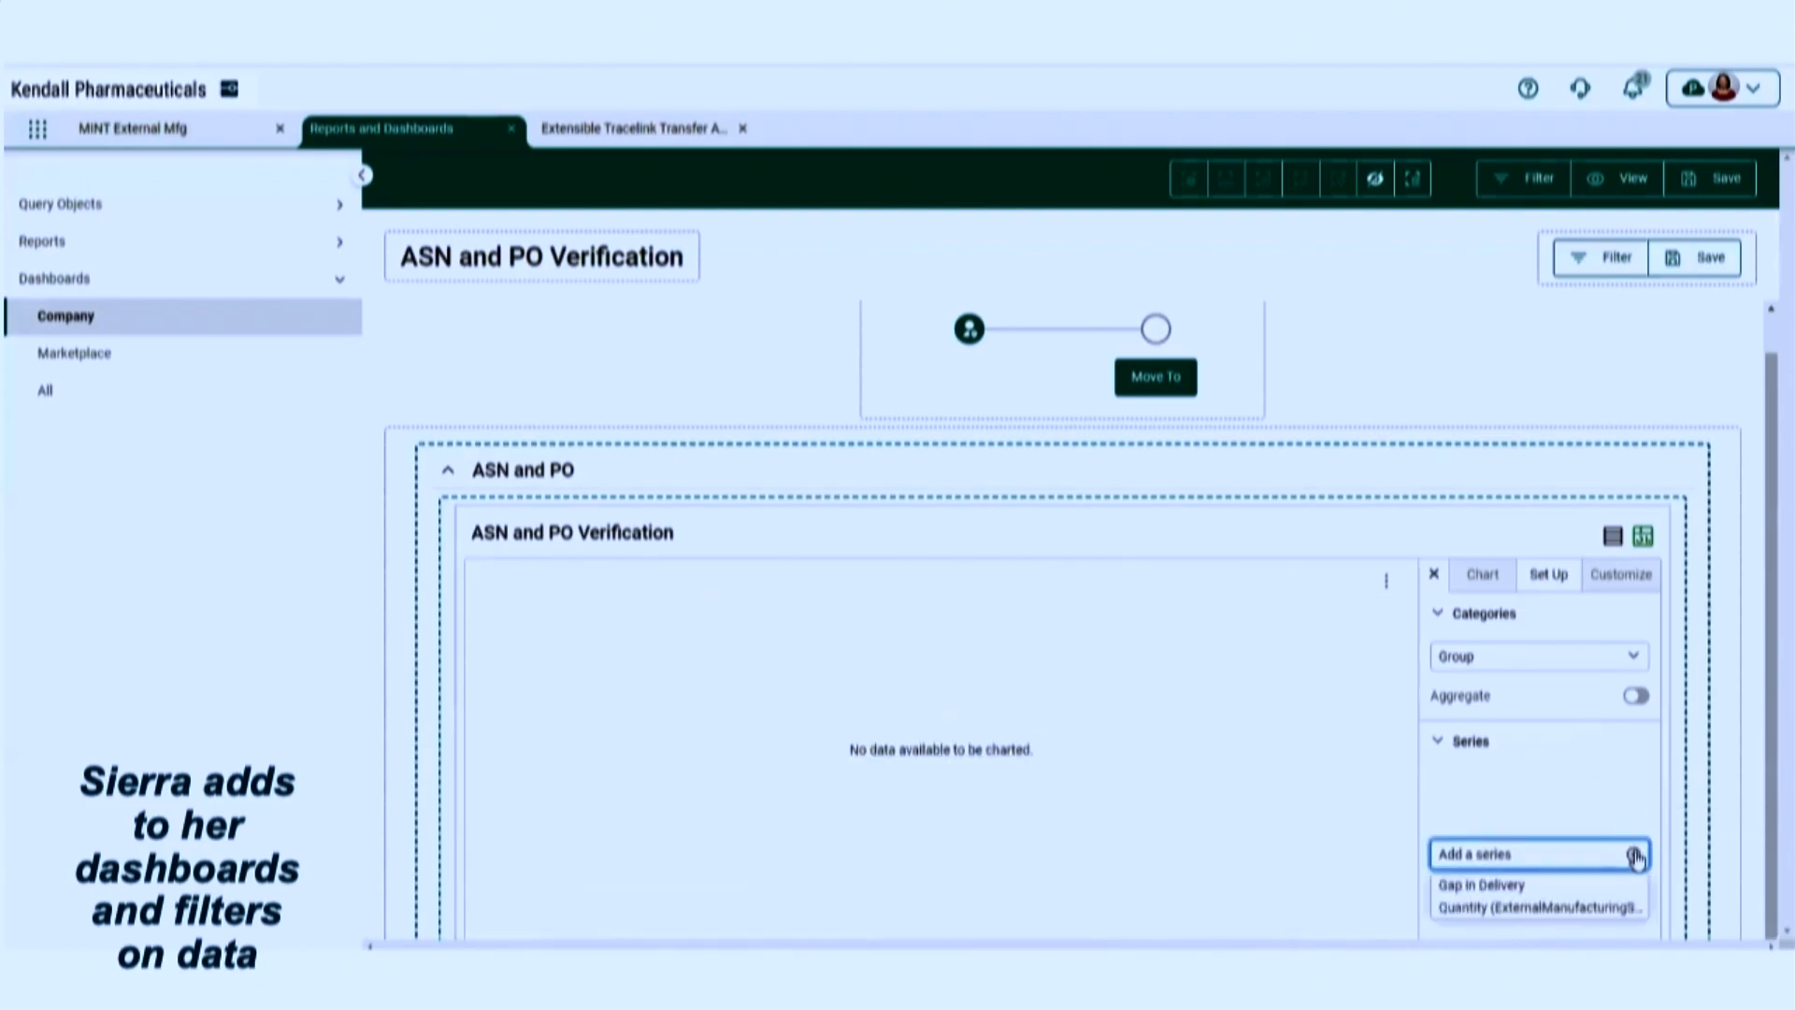
click(1543, 909)
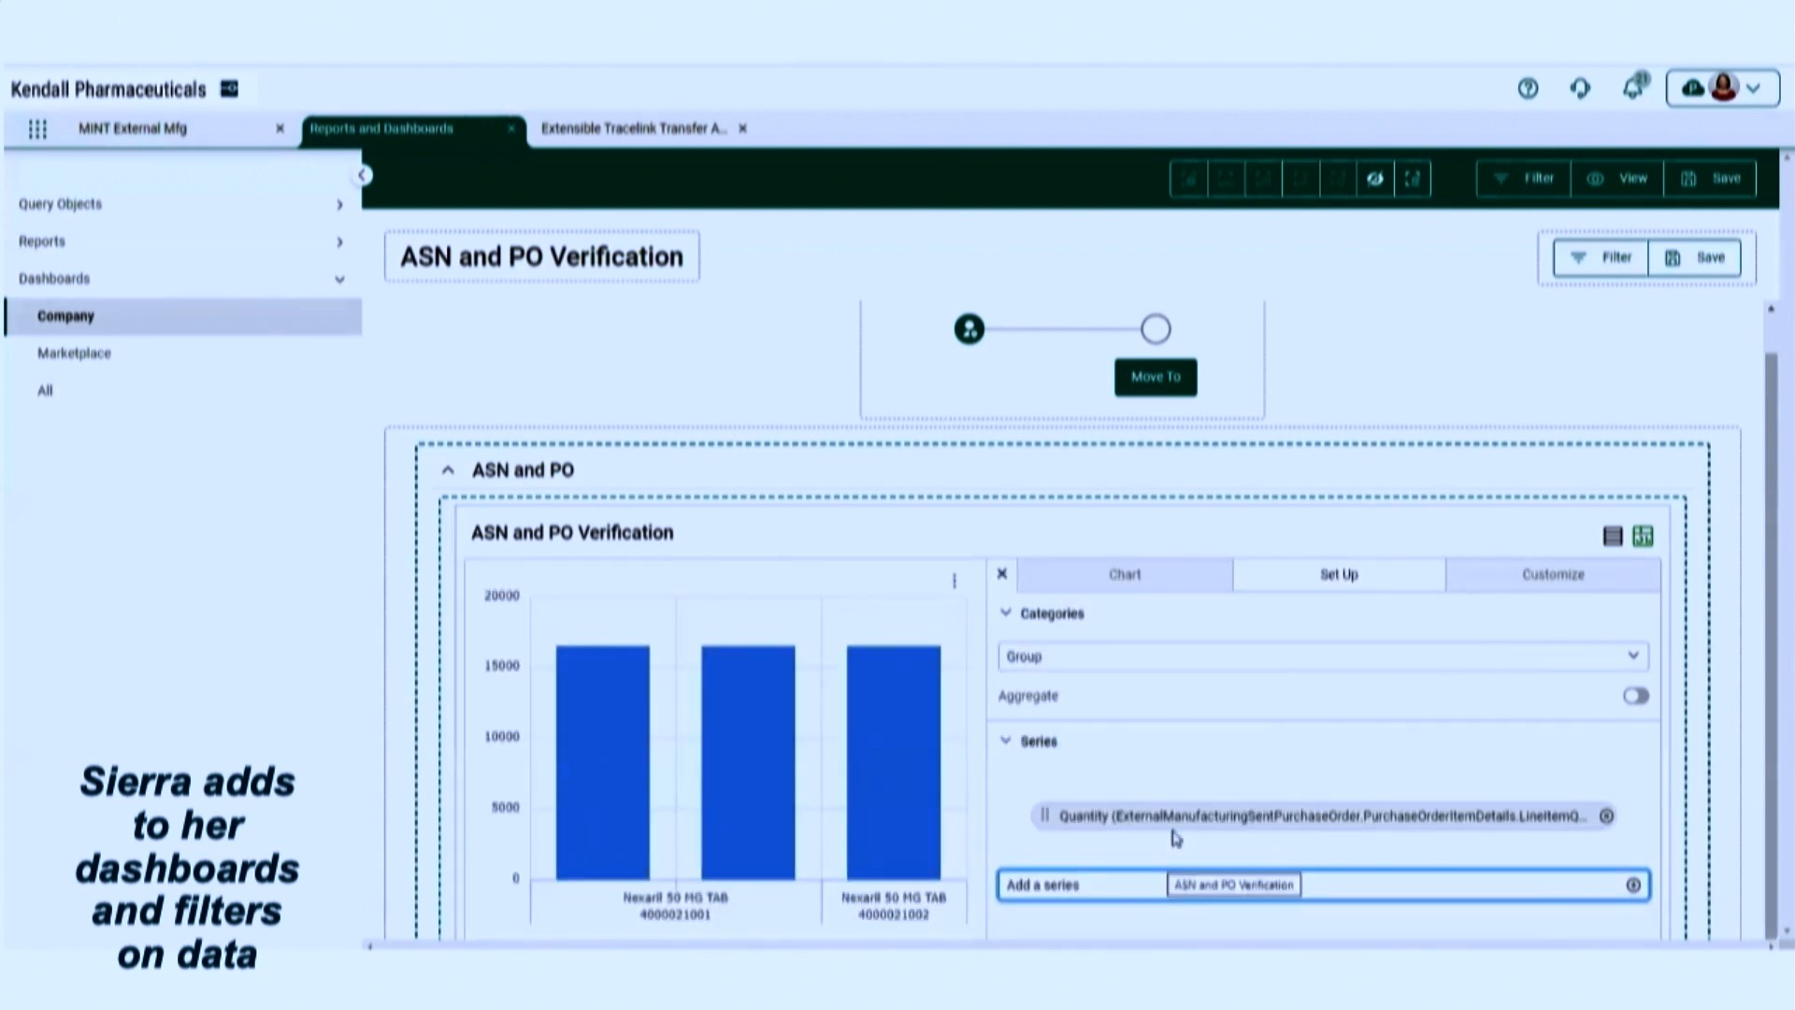
Look over the chart's customization options, close the chart editor, and compare the report's grid view with its chart view
click(1548, 575)
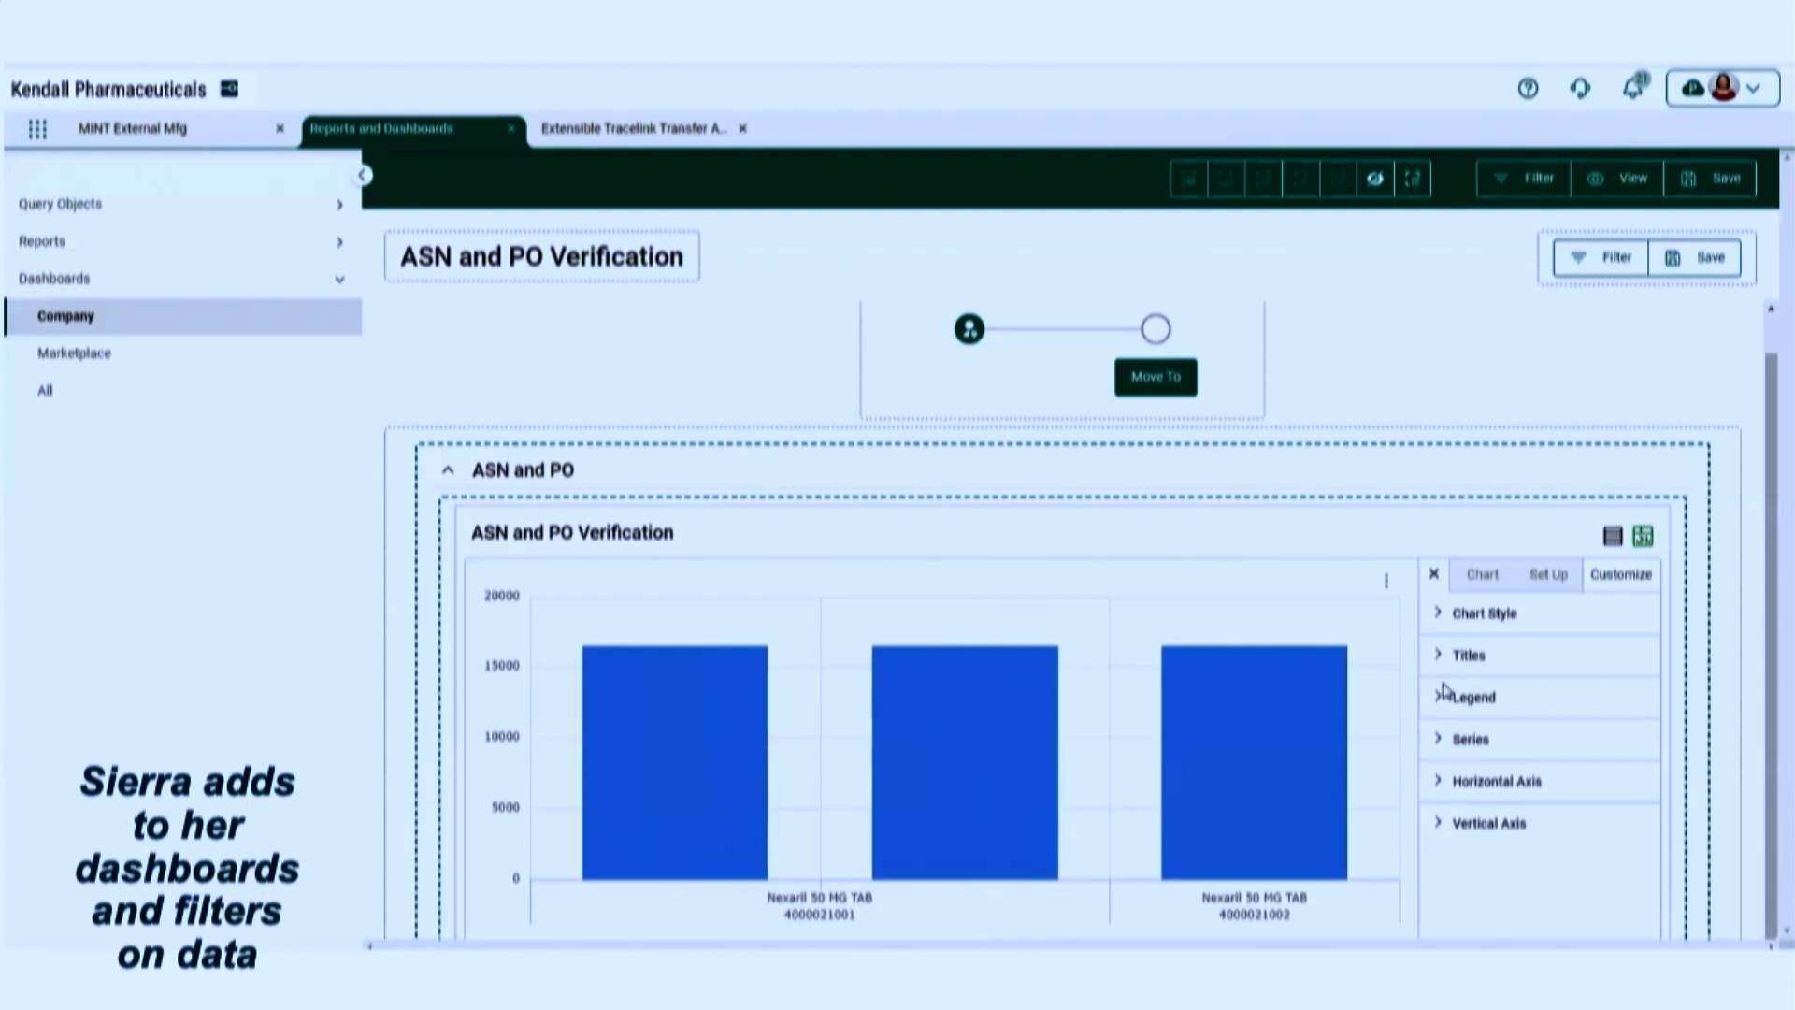
click(1445, 614)
click(1435, 577)
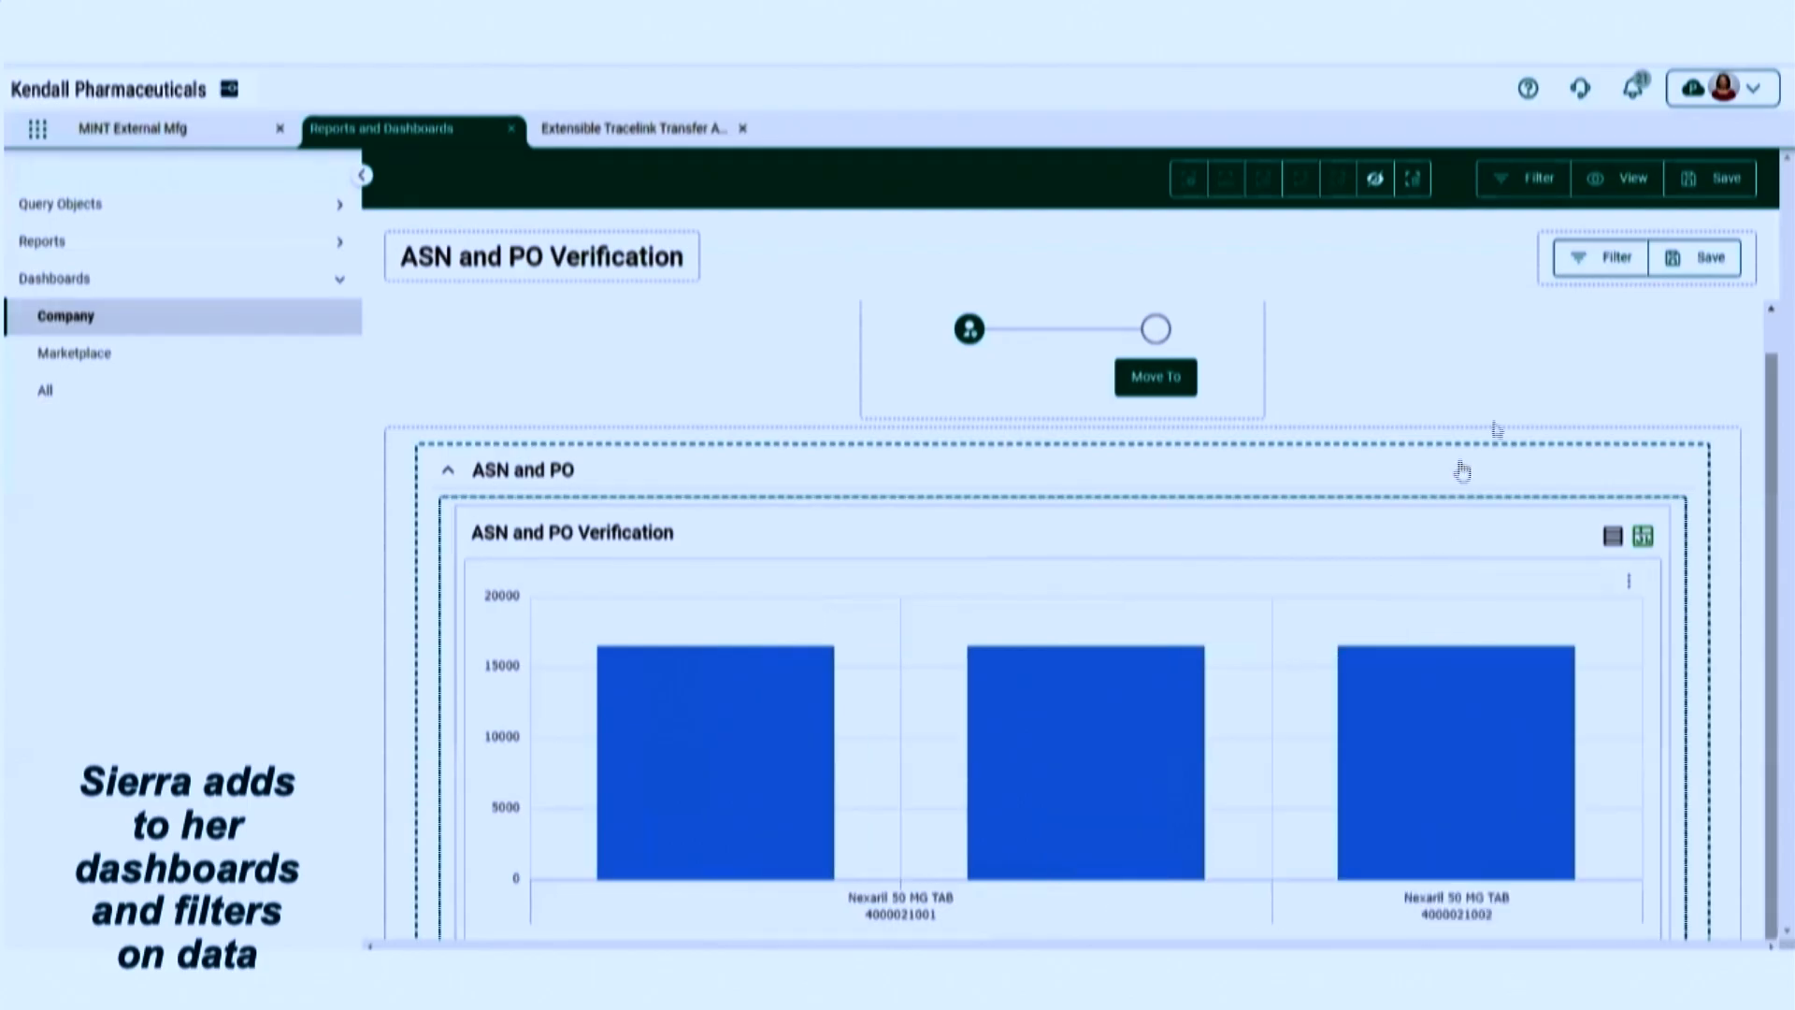
click(1612, 537)
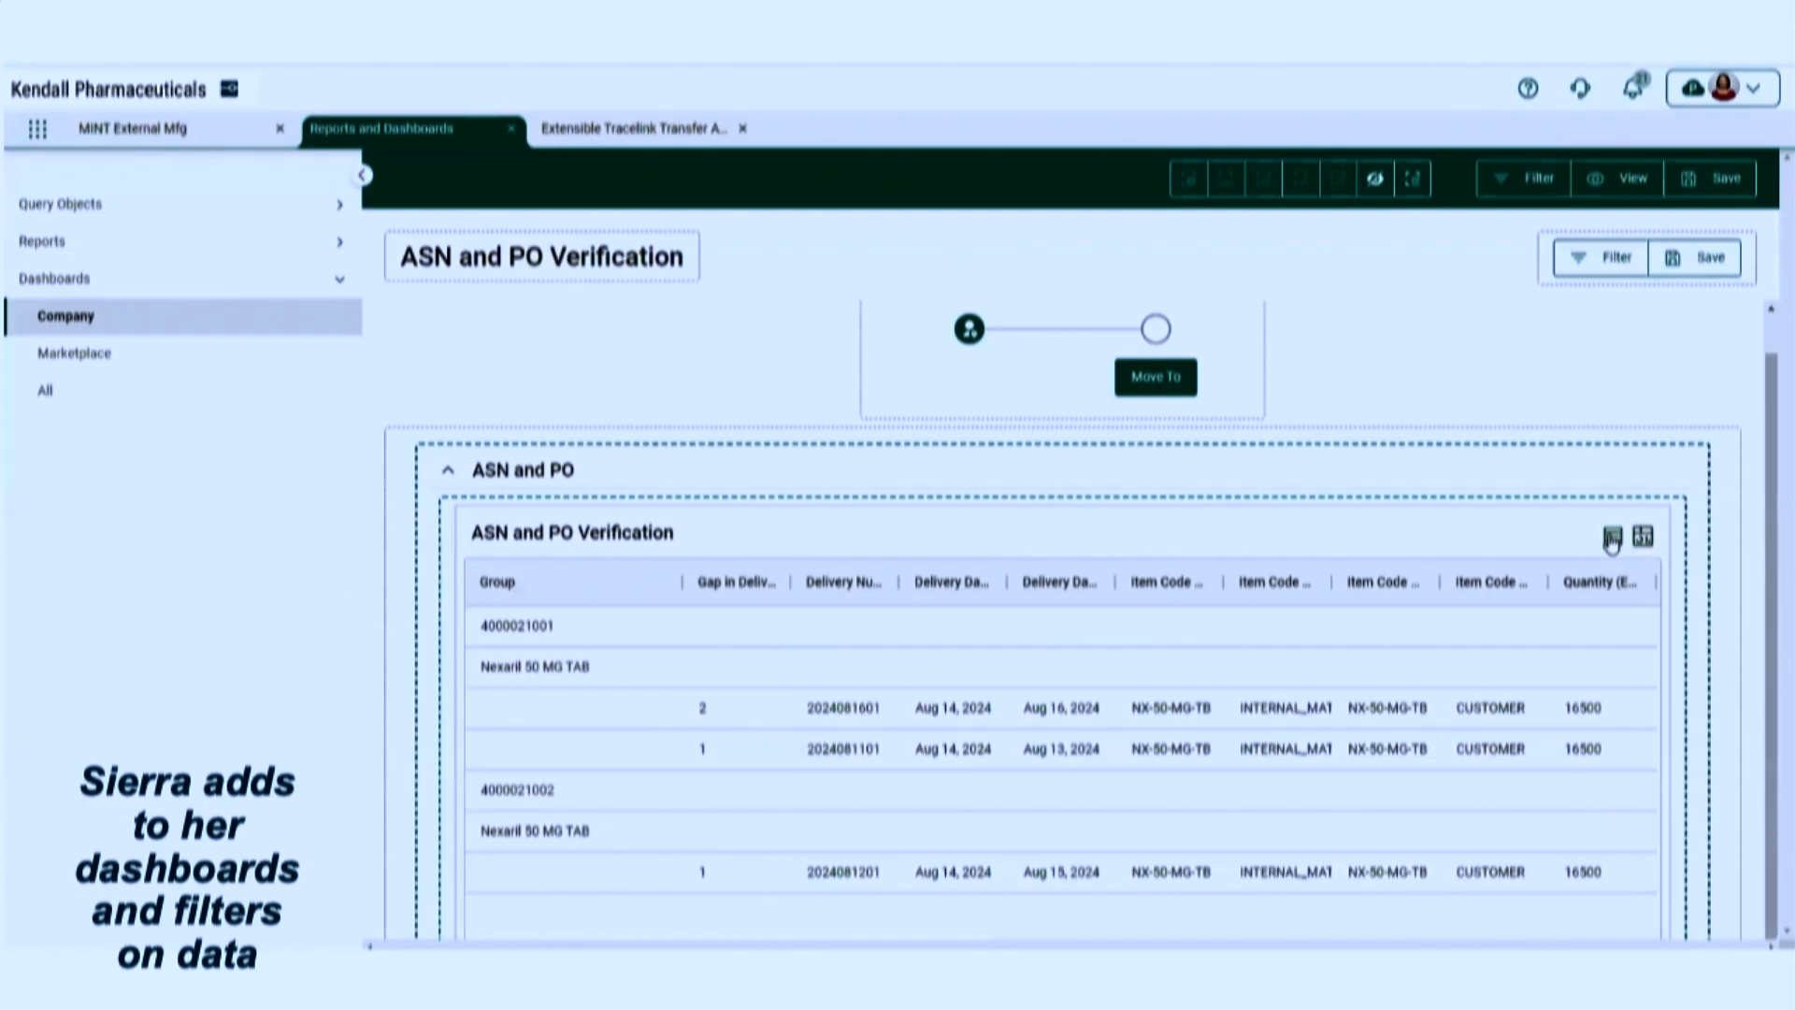
click(1643, 537)
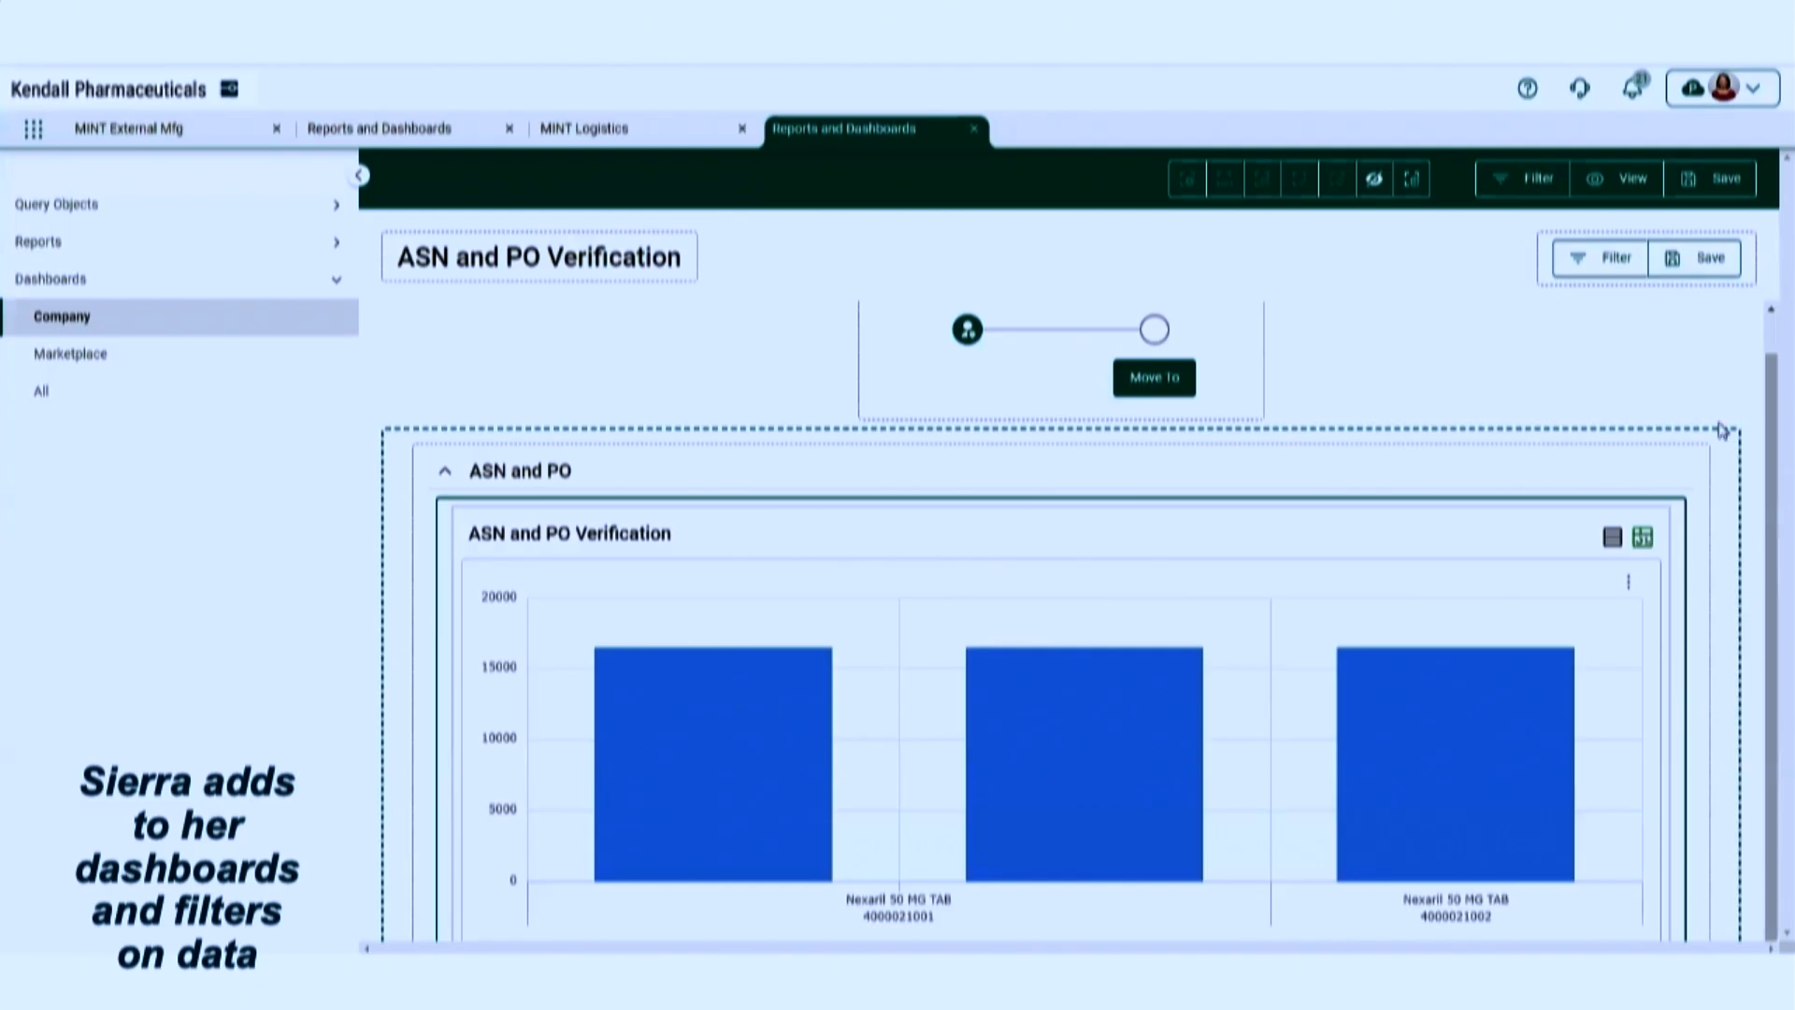
Add a new Section component to the dashboard's main container below the ASN and PO section
click(1739, 468)
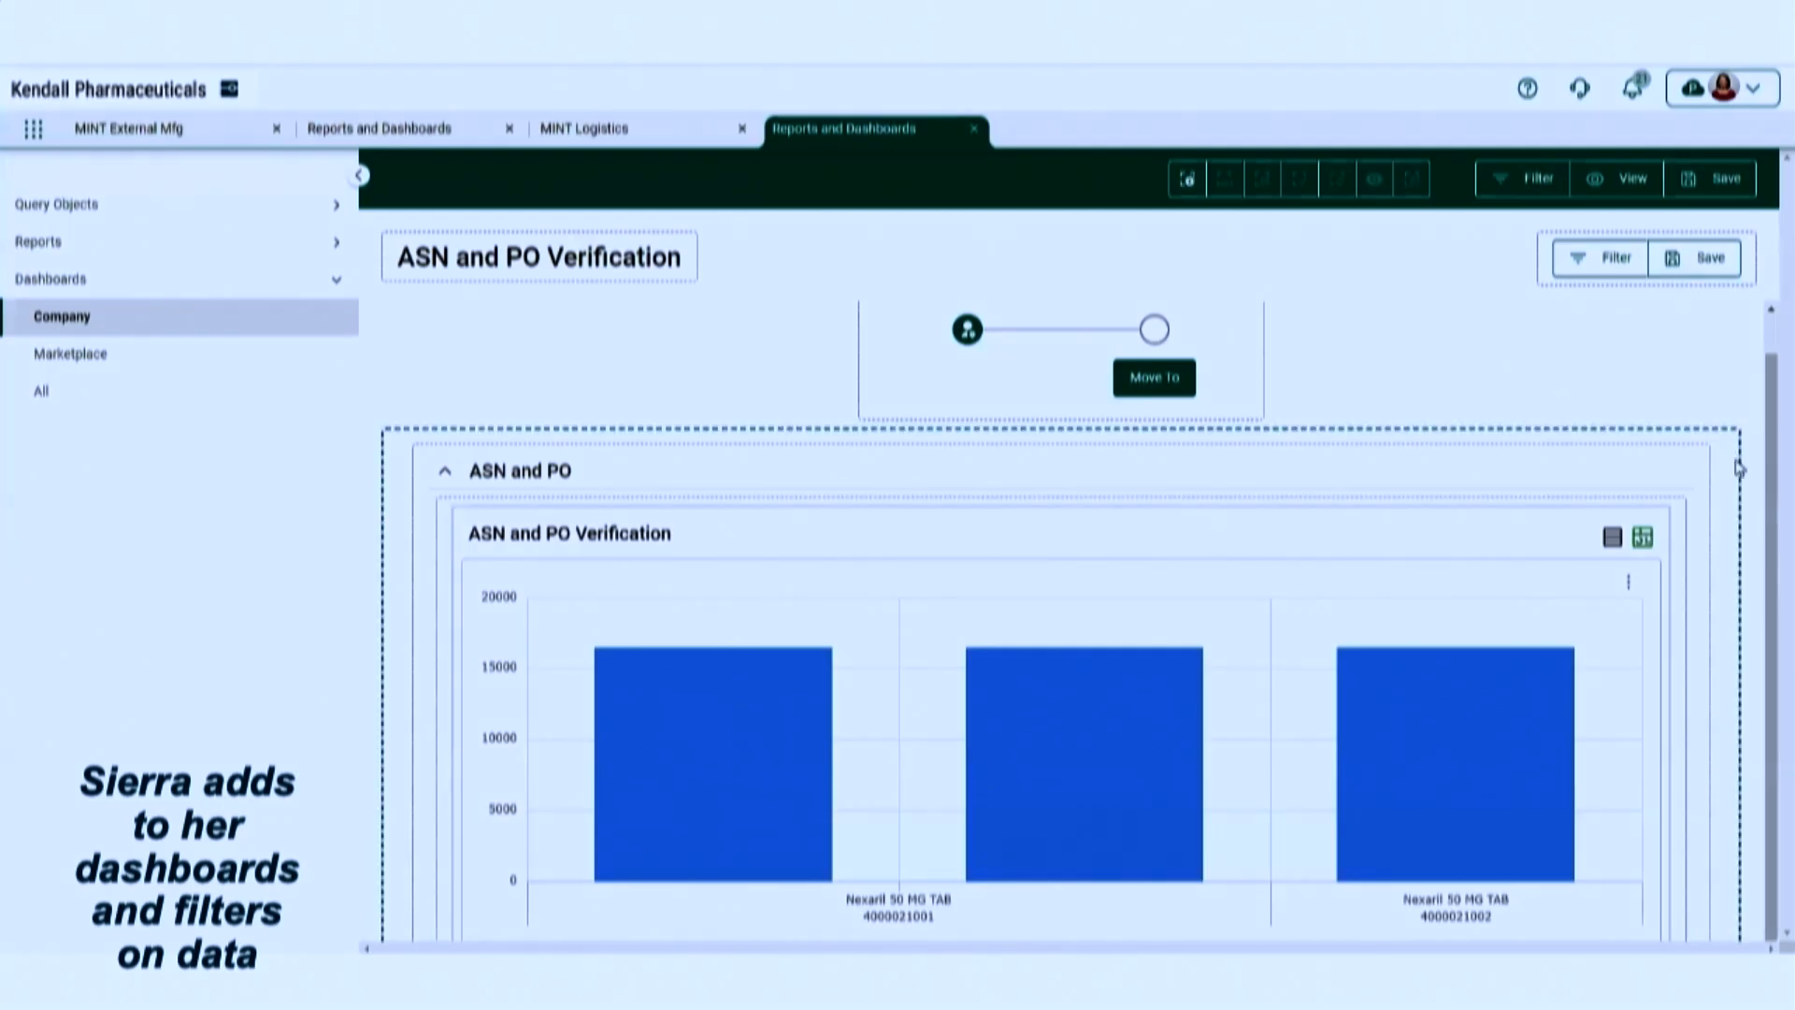
click(1189, 192)
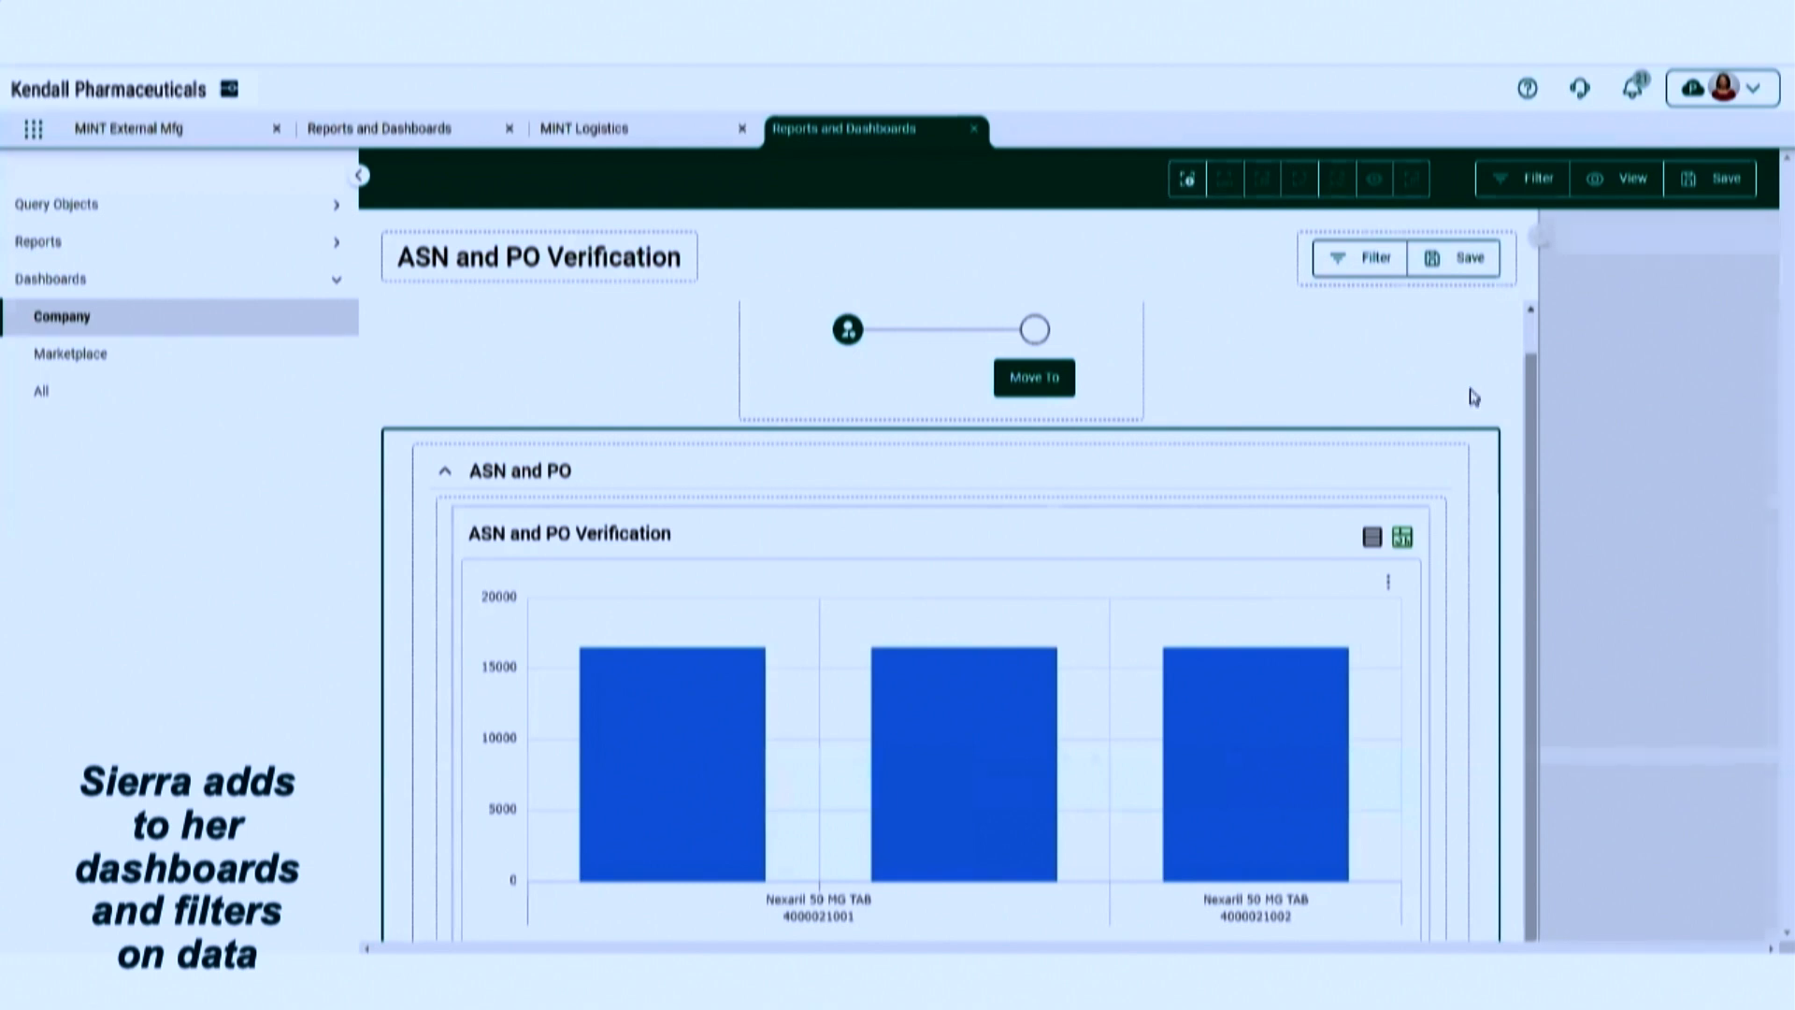
click(1655, 352)
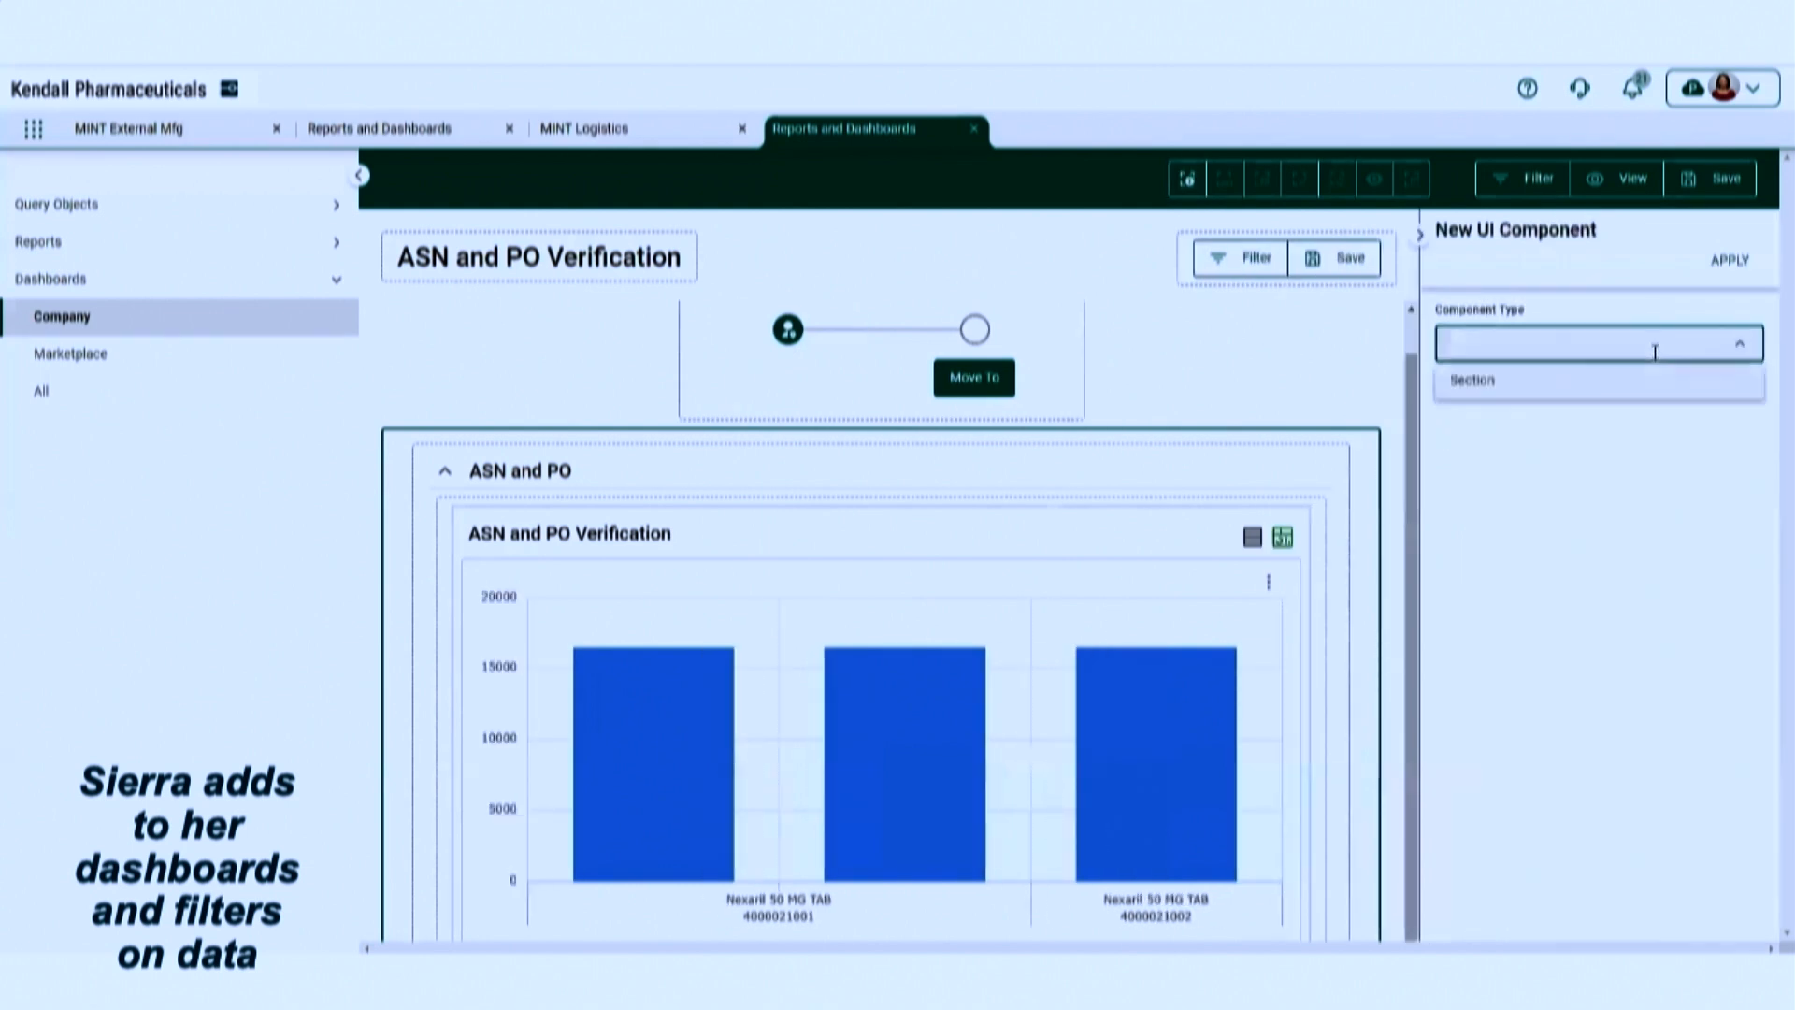
click(1514, 397)
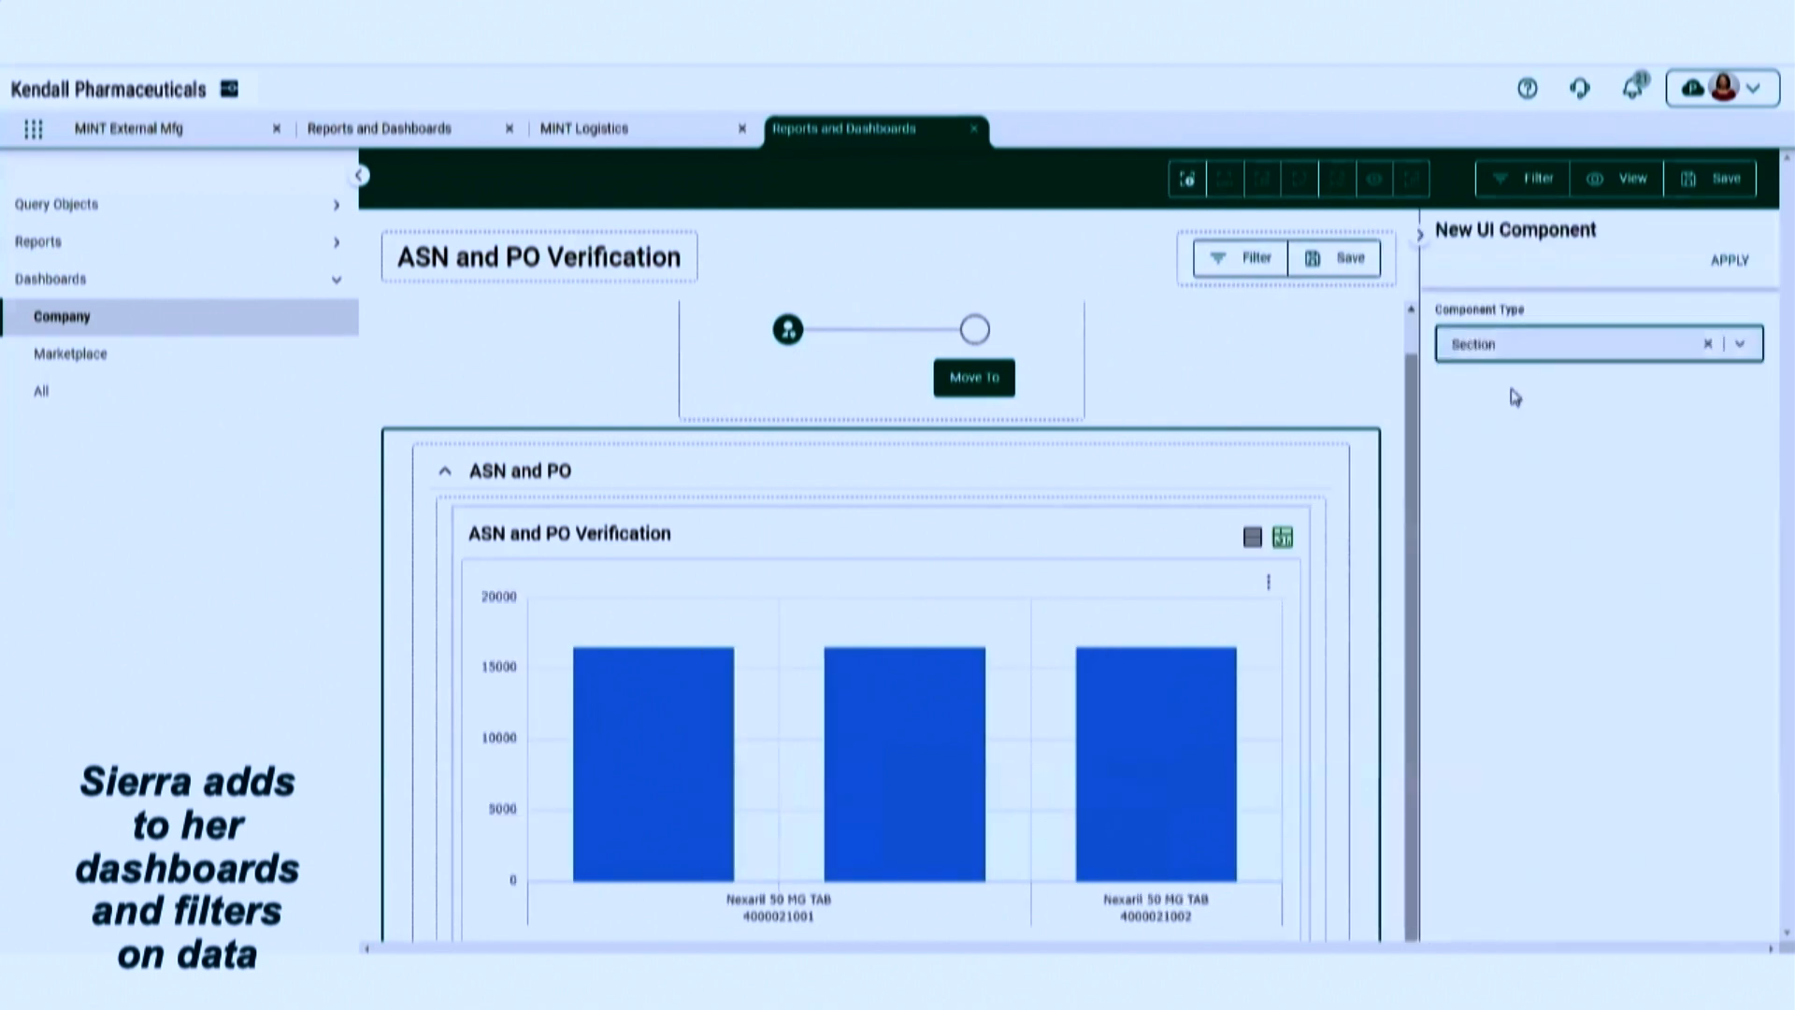
click(1734, 262)
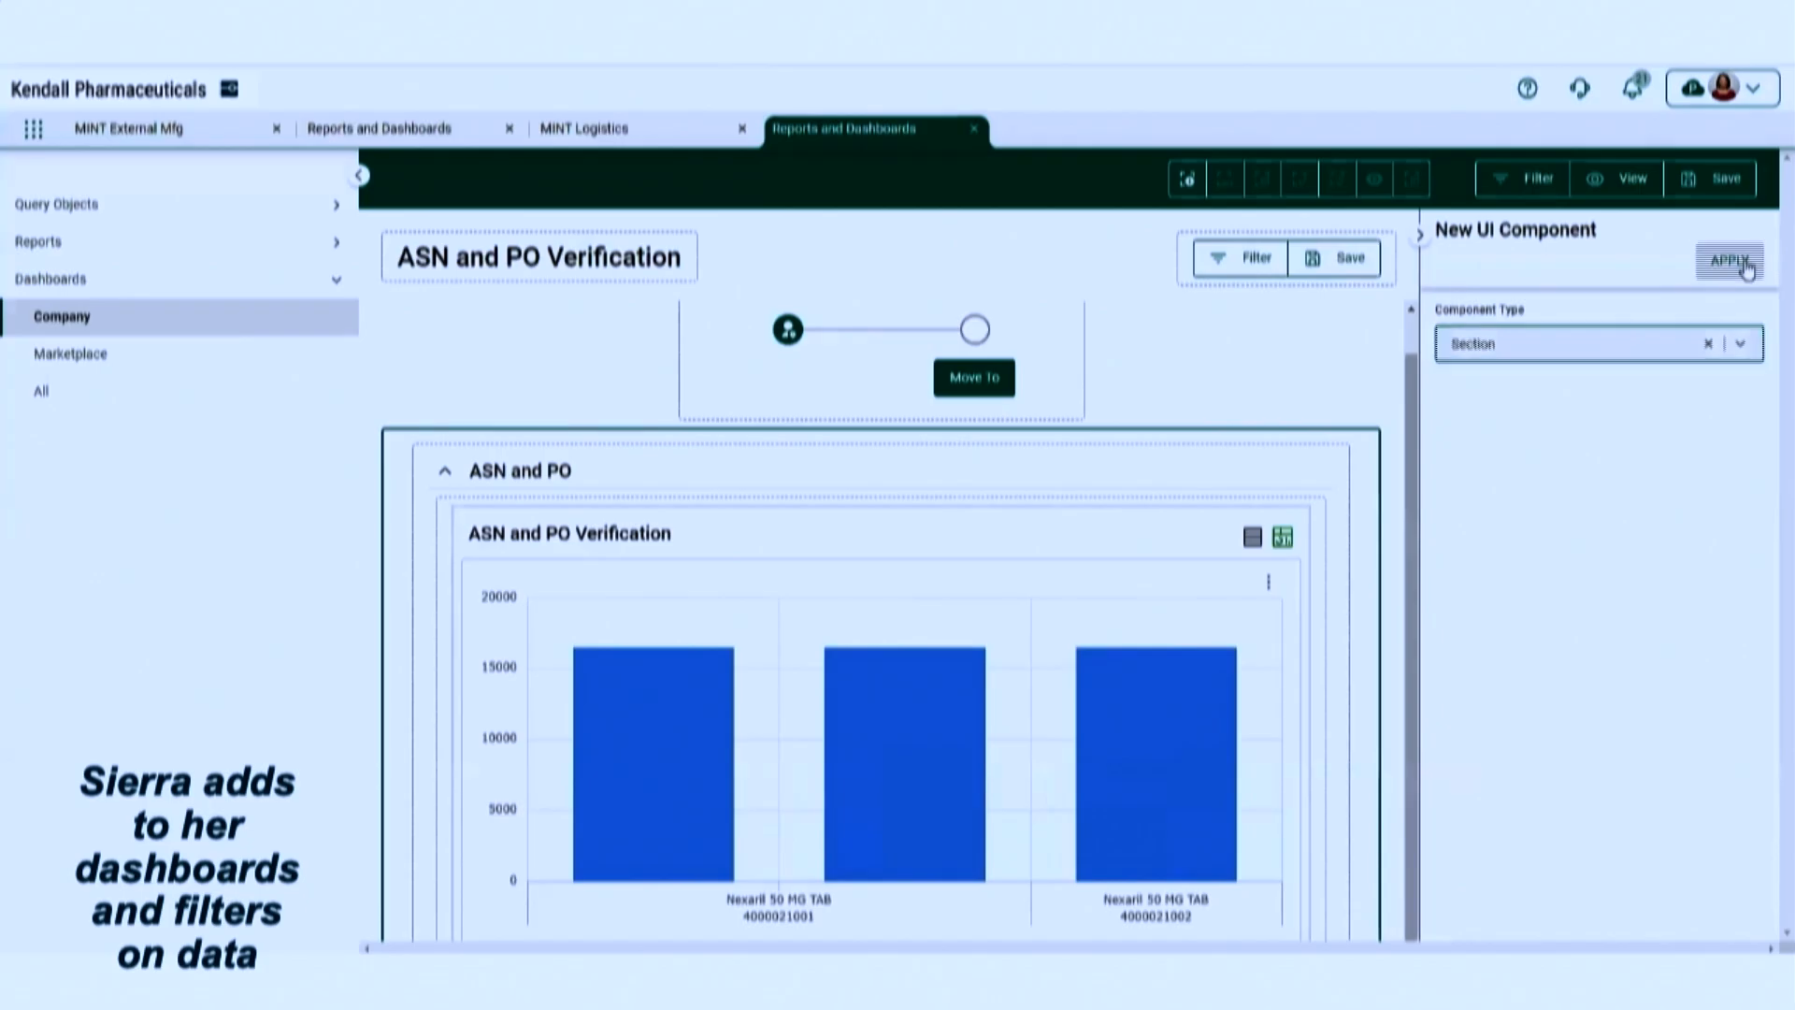
Title the new section PO ACK and Inv Balance, give it a two-column layout, and apply the properties
click(1264, 185)
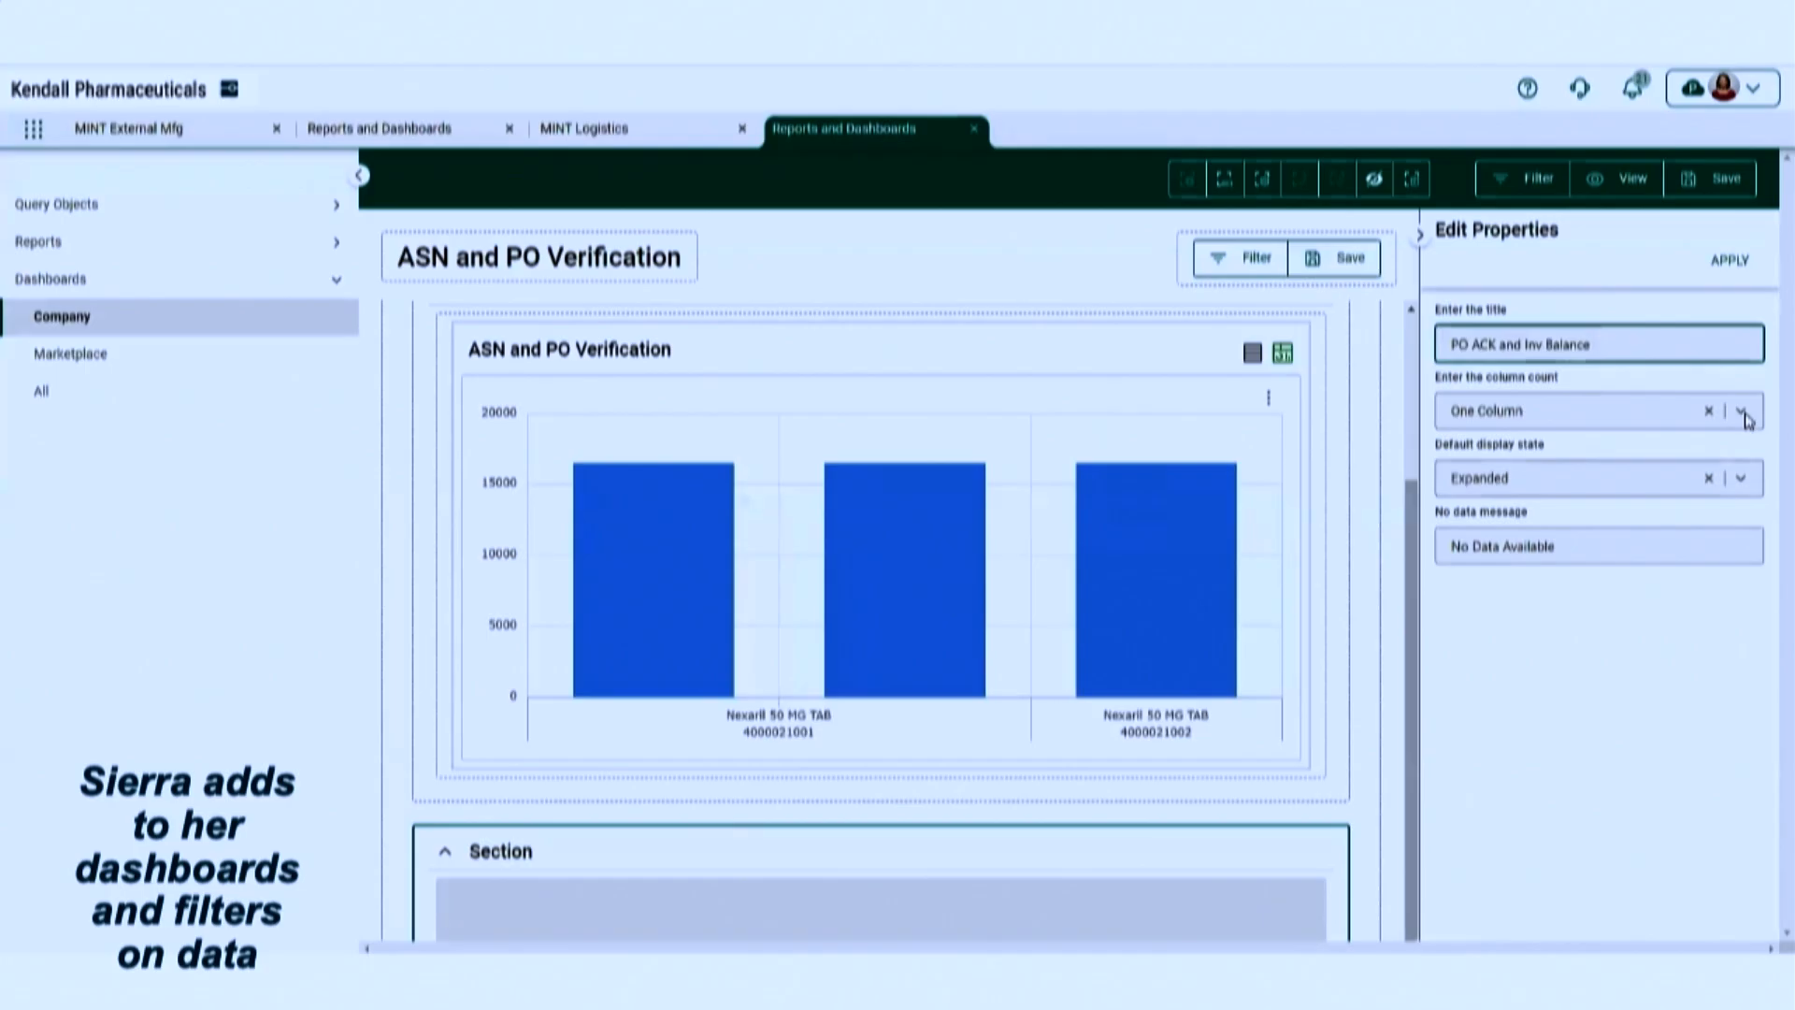
click(1741, 411)
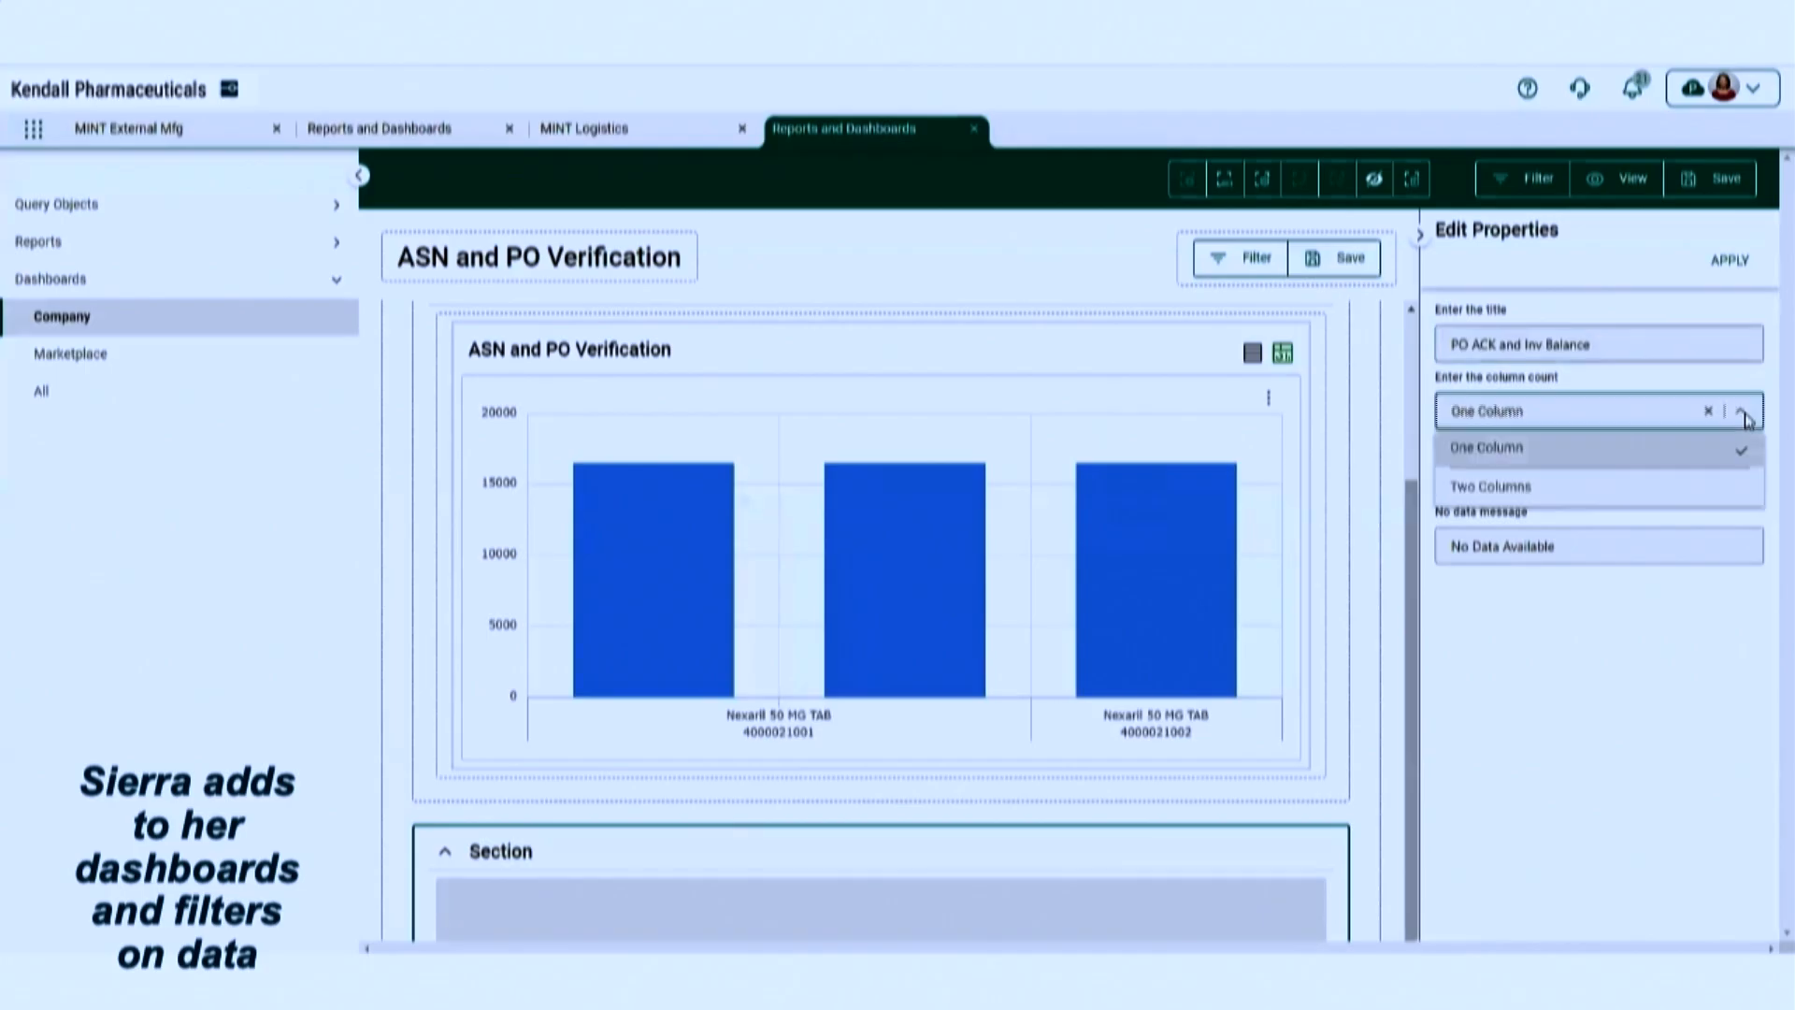
click(1460, 481)
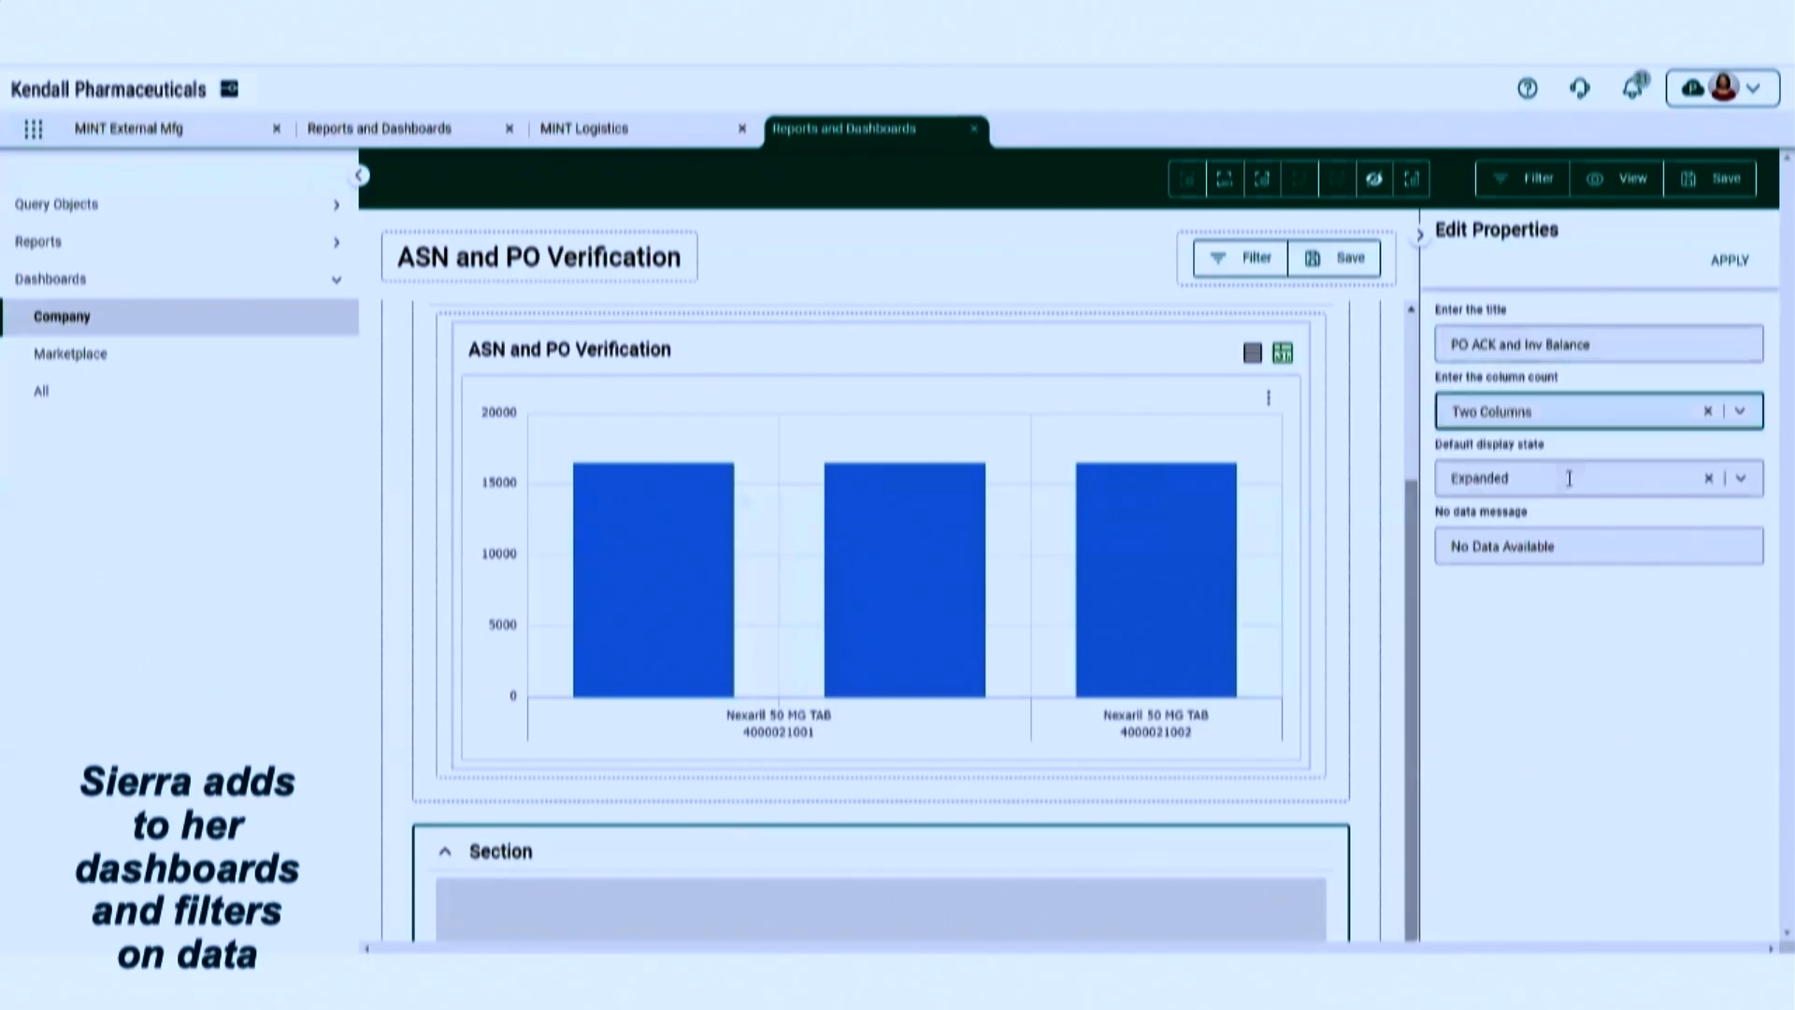
click(1729, 260)
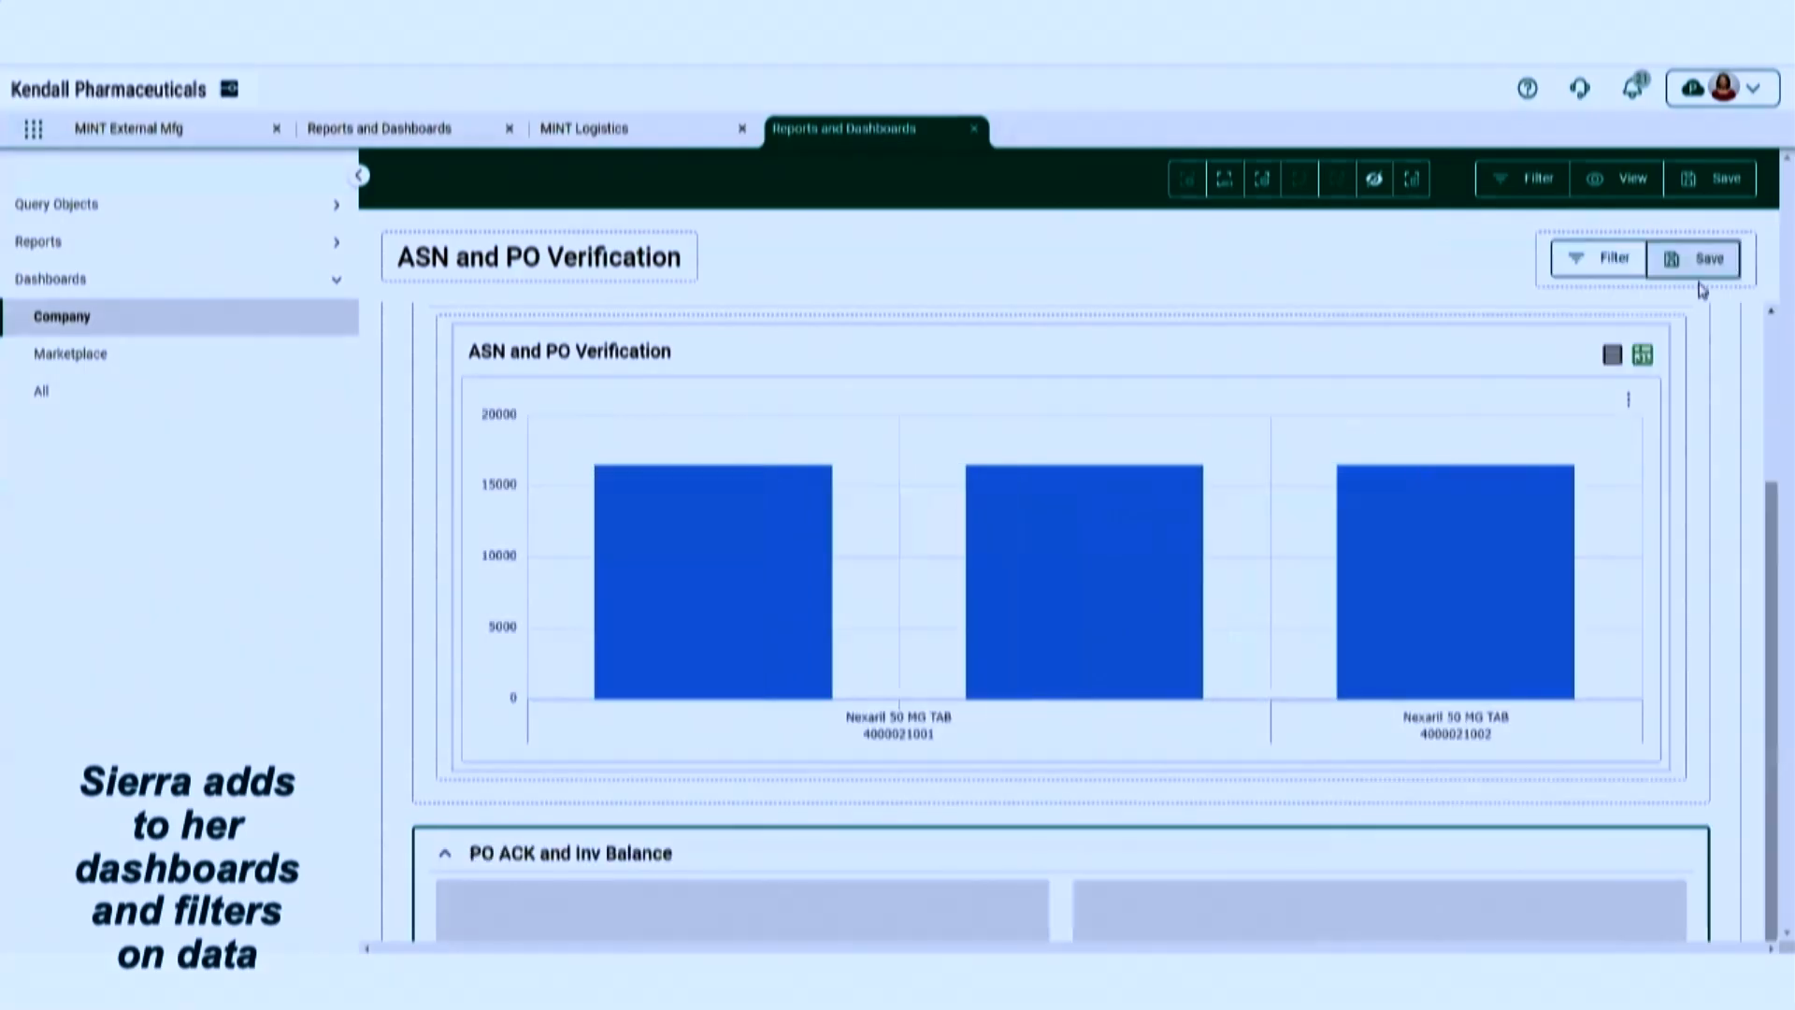
Place the PO Acknowledgements report in the new section's first column and Inventory Balance Reports in its second column
click(1225, 181)
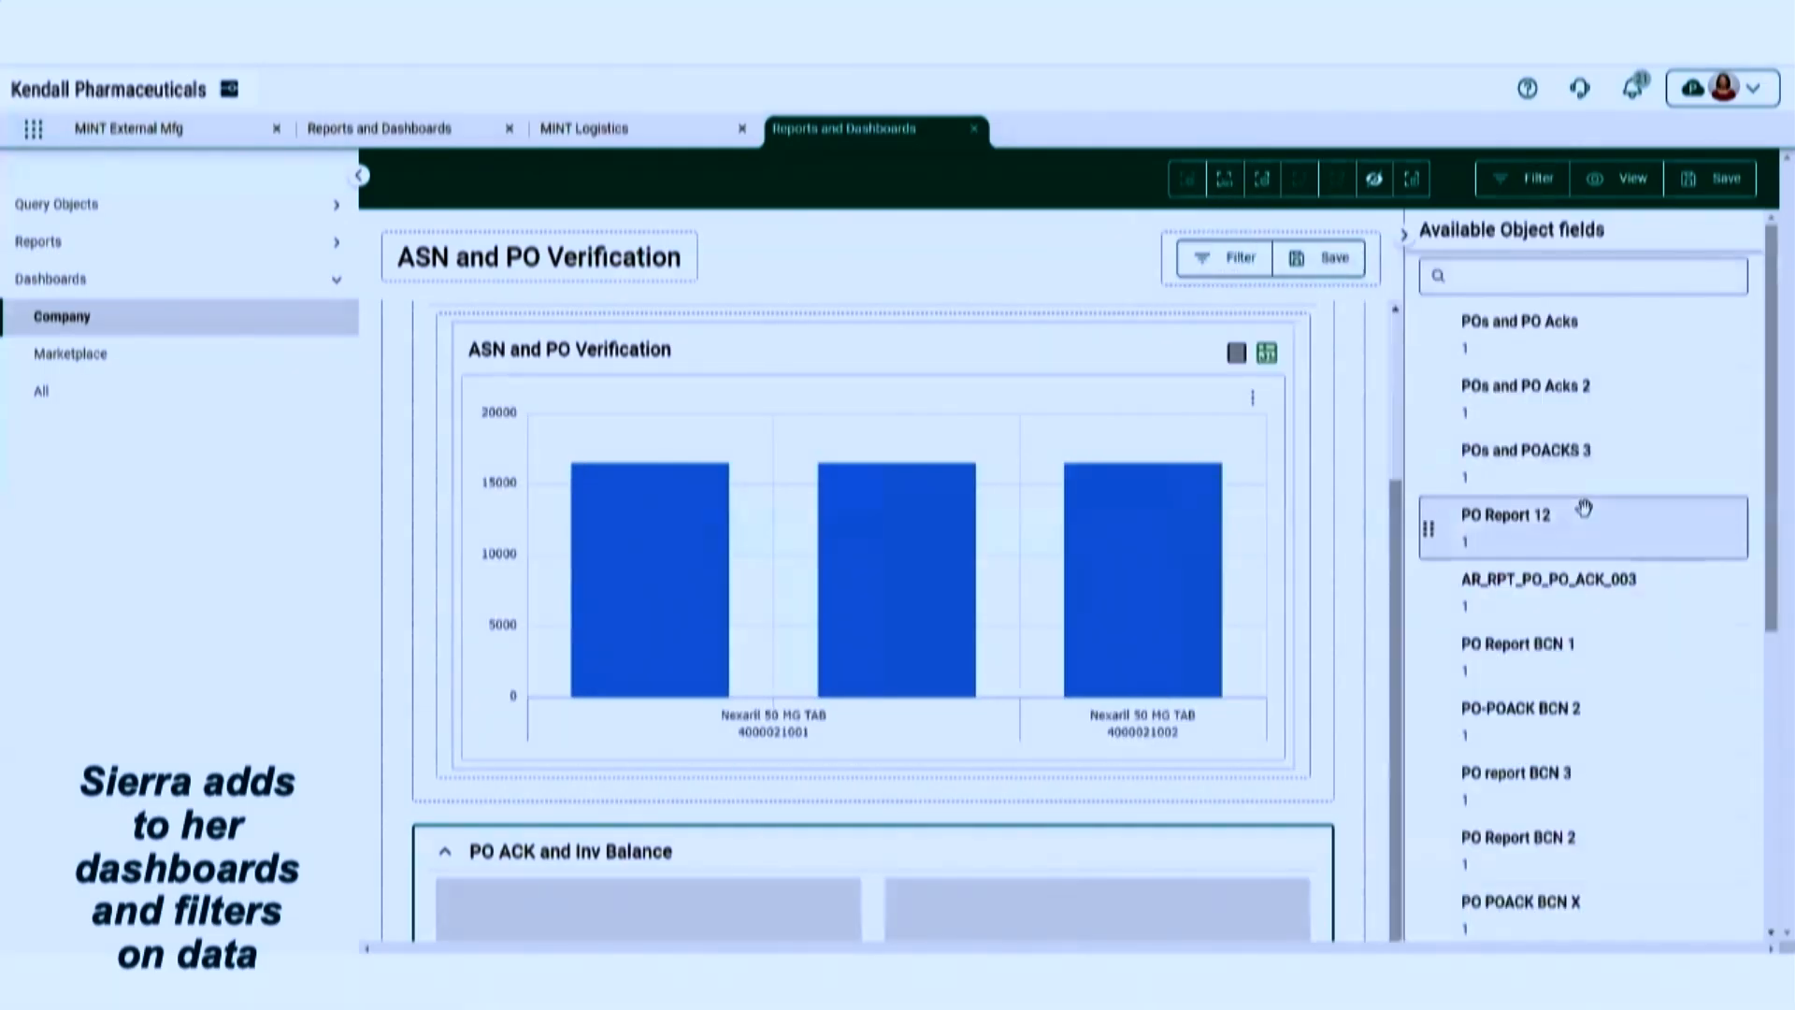
scroll(1584, 508, down, 5)
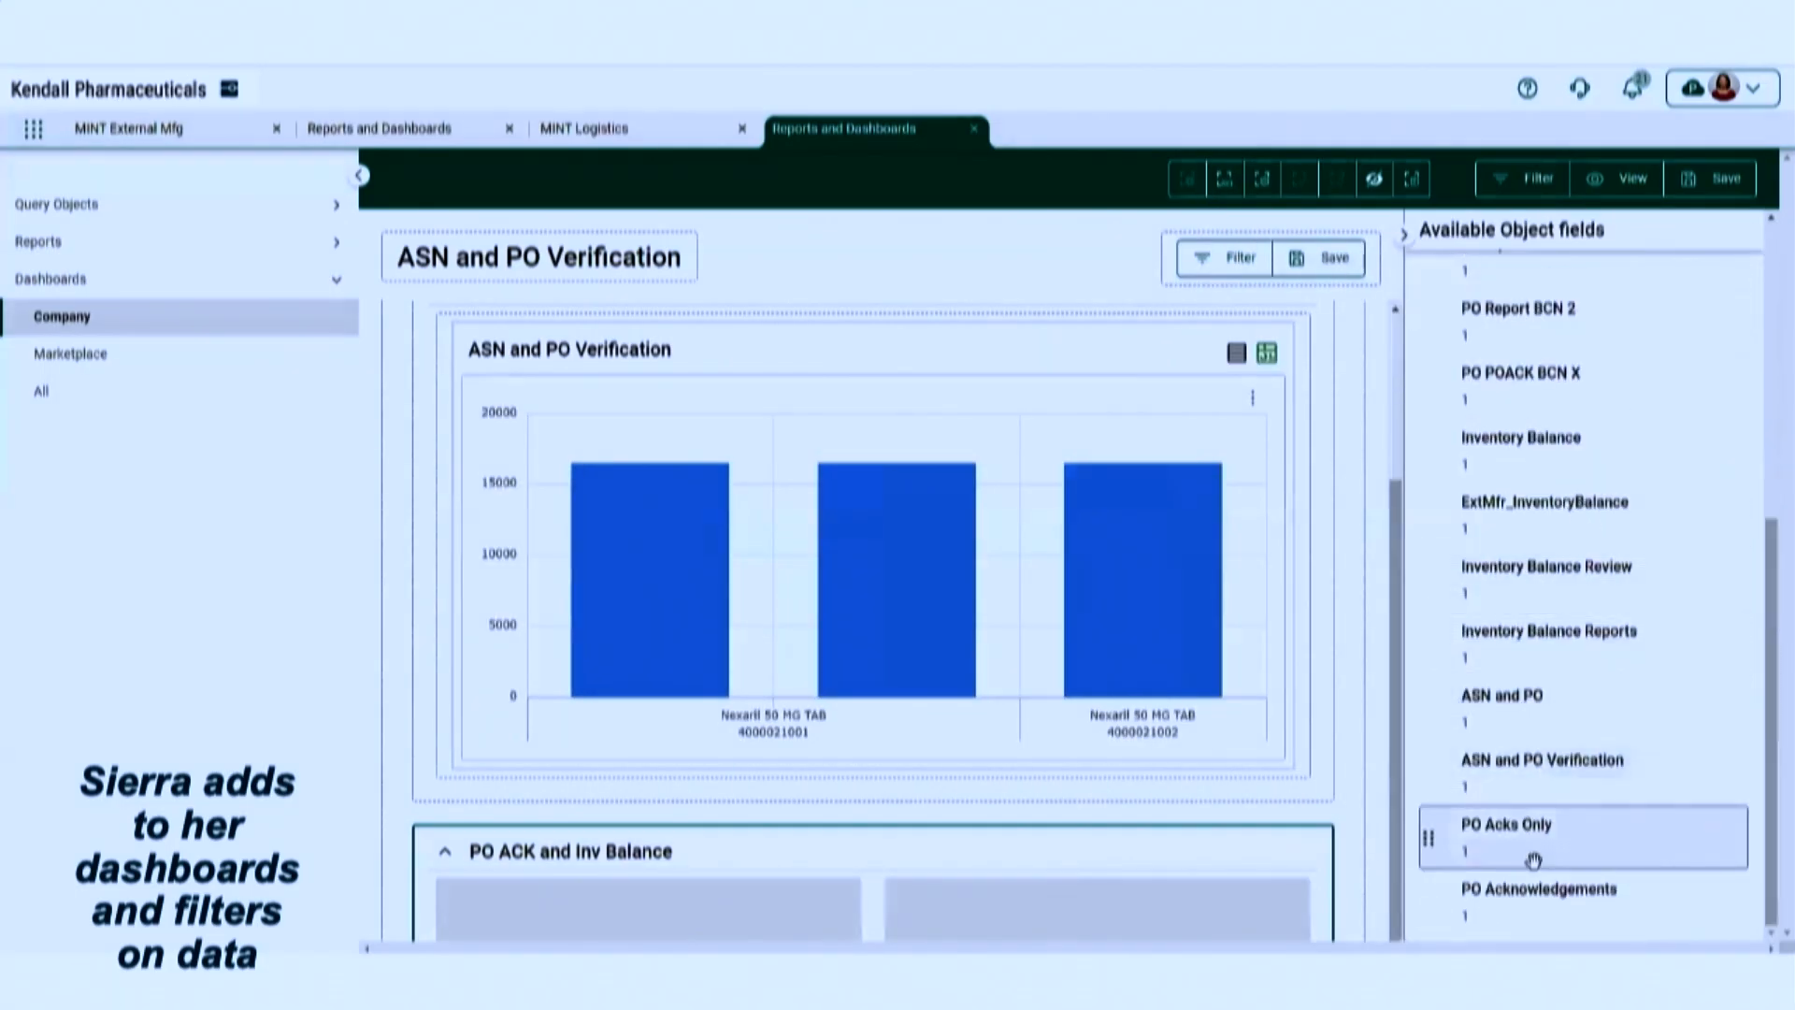
drag(1429, 905, 699, 888)
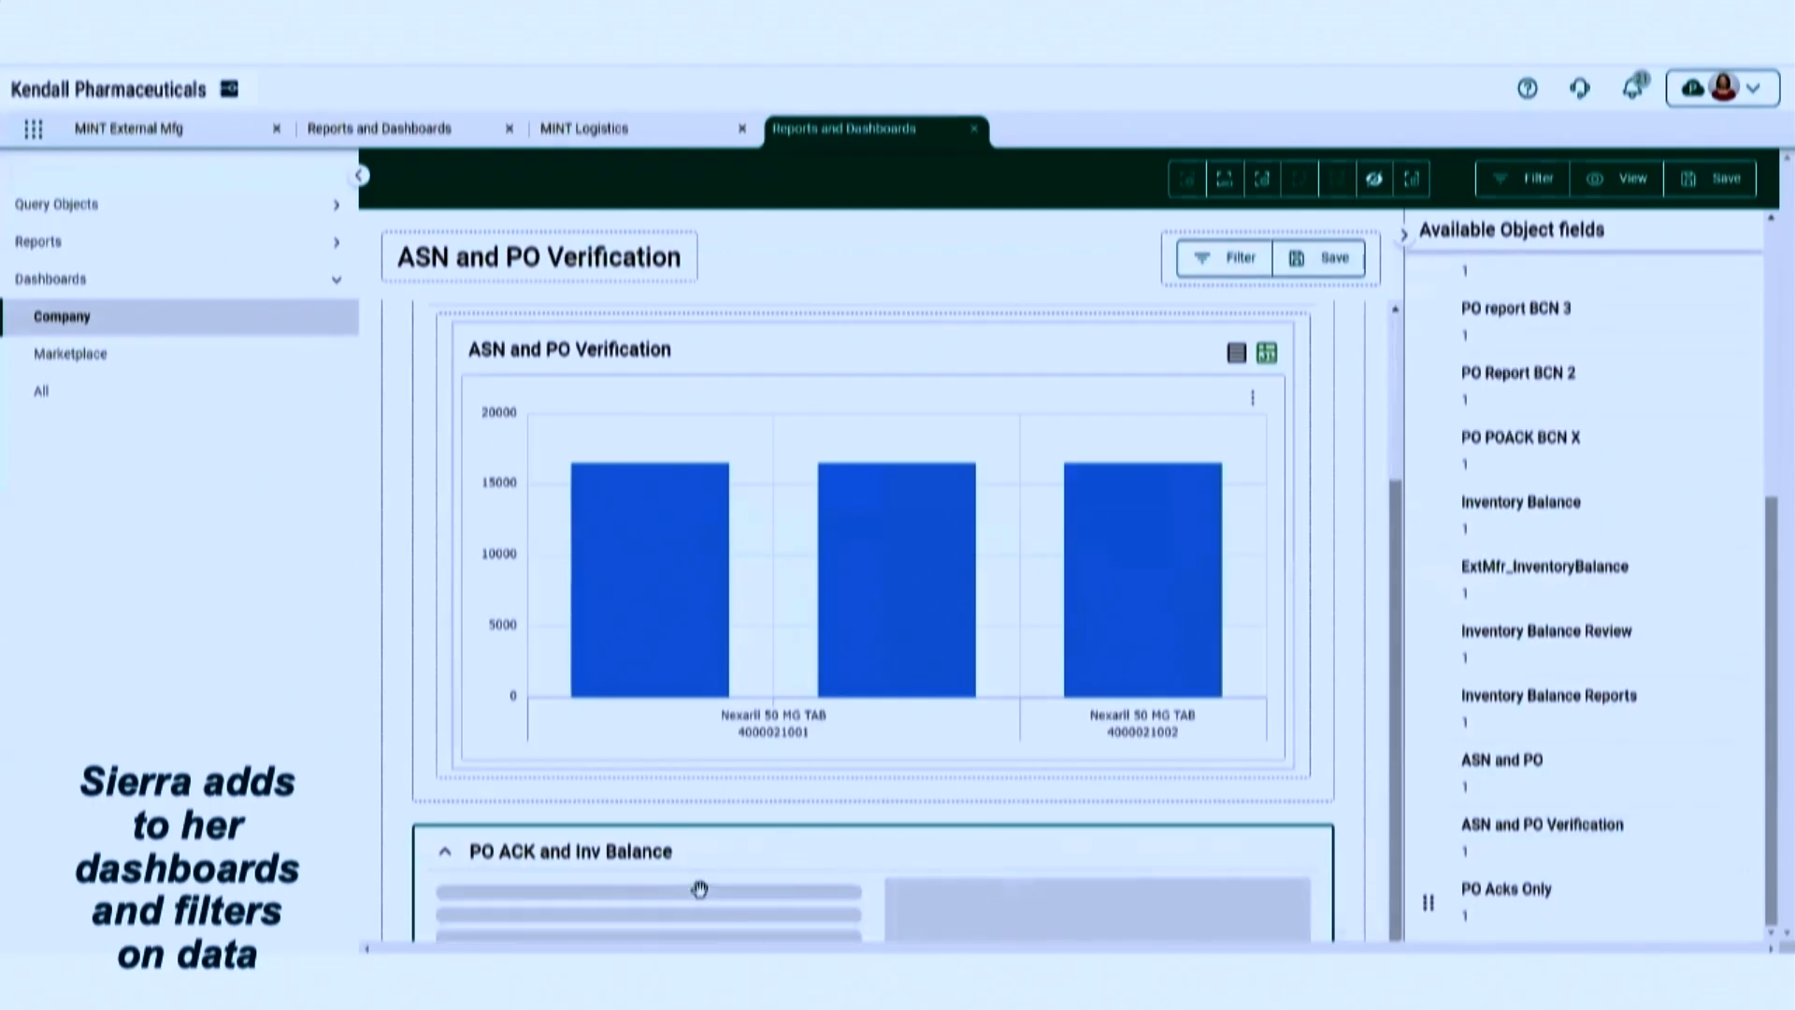
drag(1427, 633, 1174, 897)
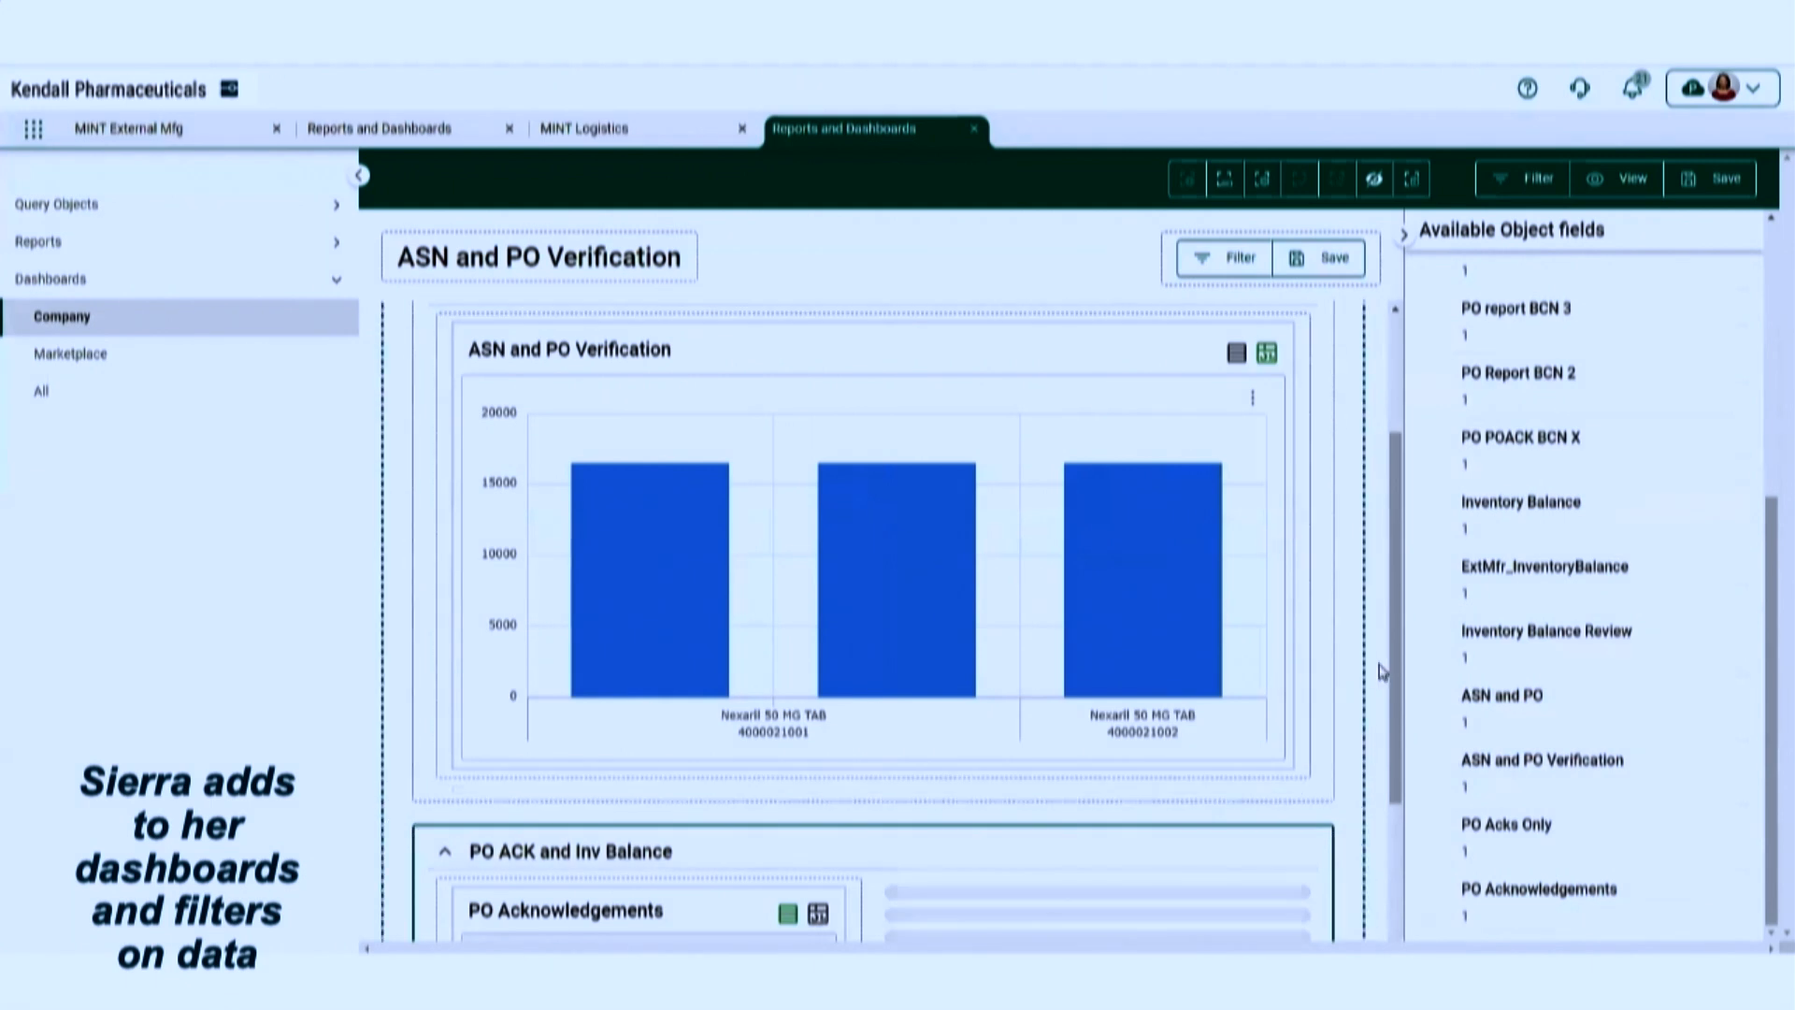
click(1404, 242)
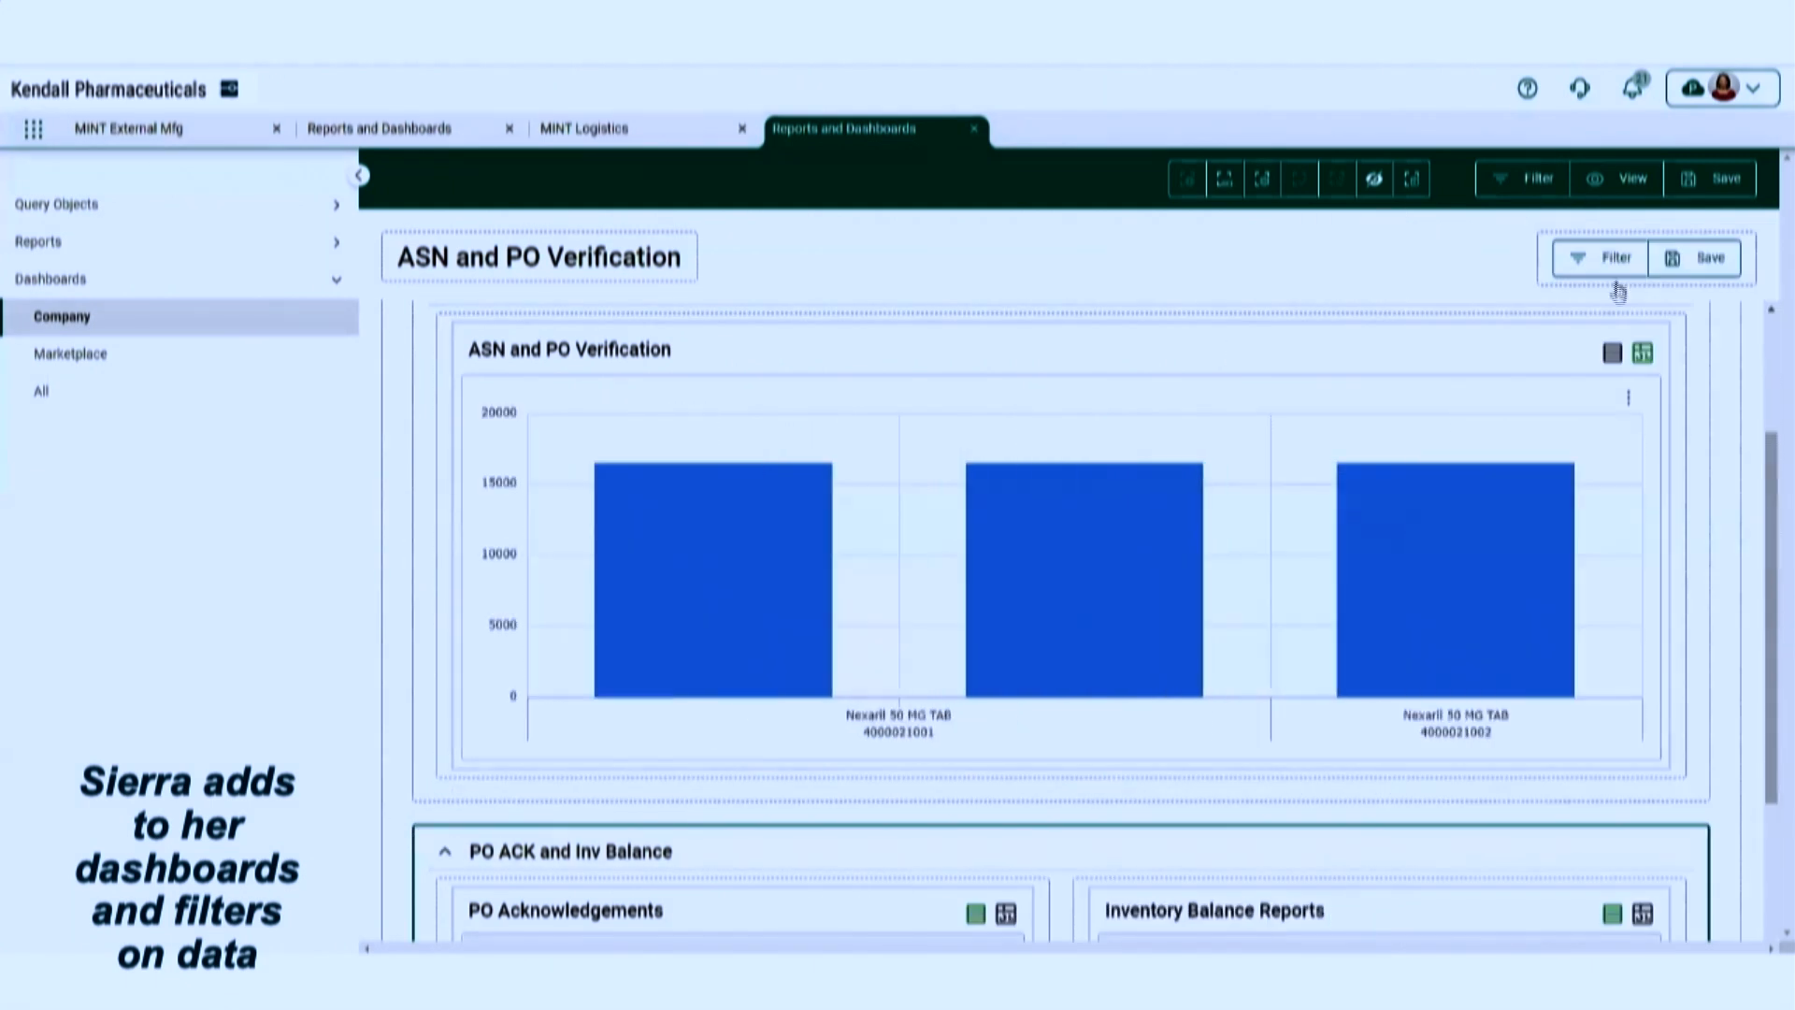
Show the Inventory Balance Reports component as a chart instead of a grid
scroll(1659, 661, down, 3)
scroll(1660, 661, down, 1)
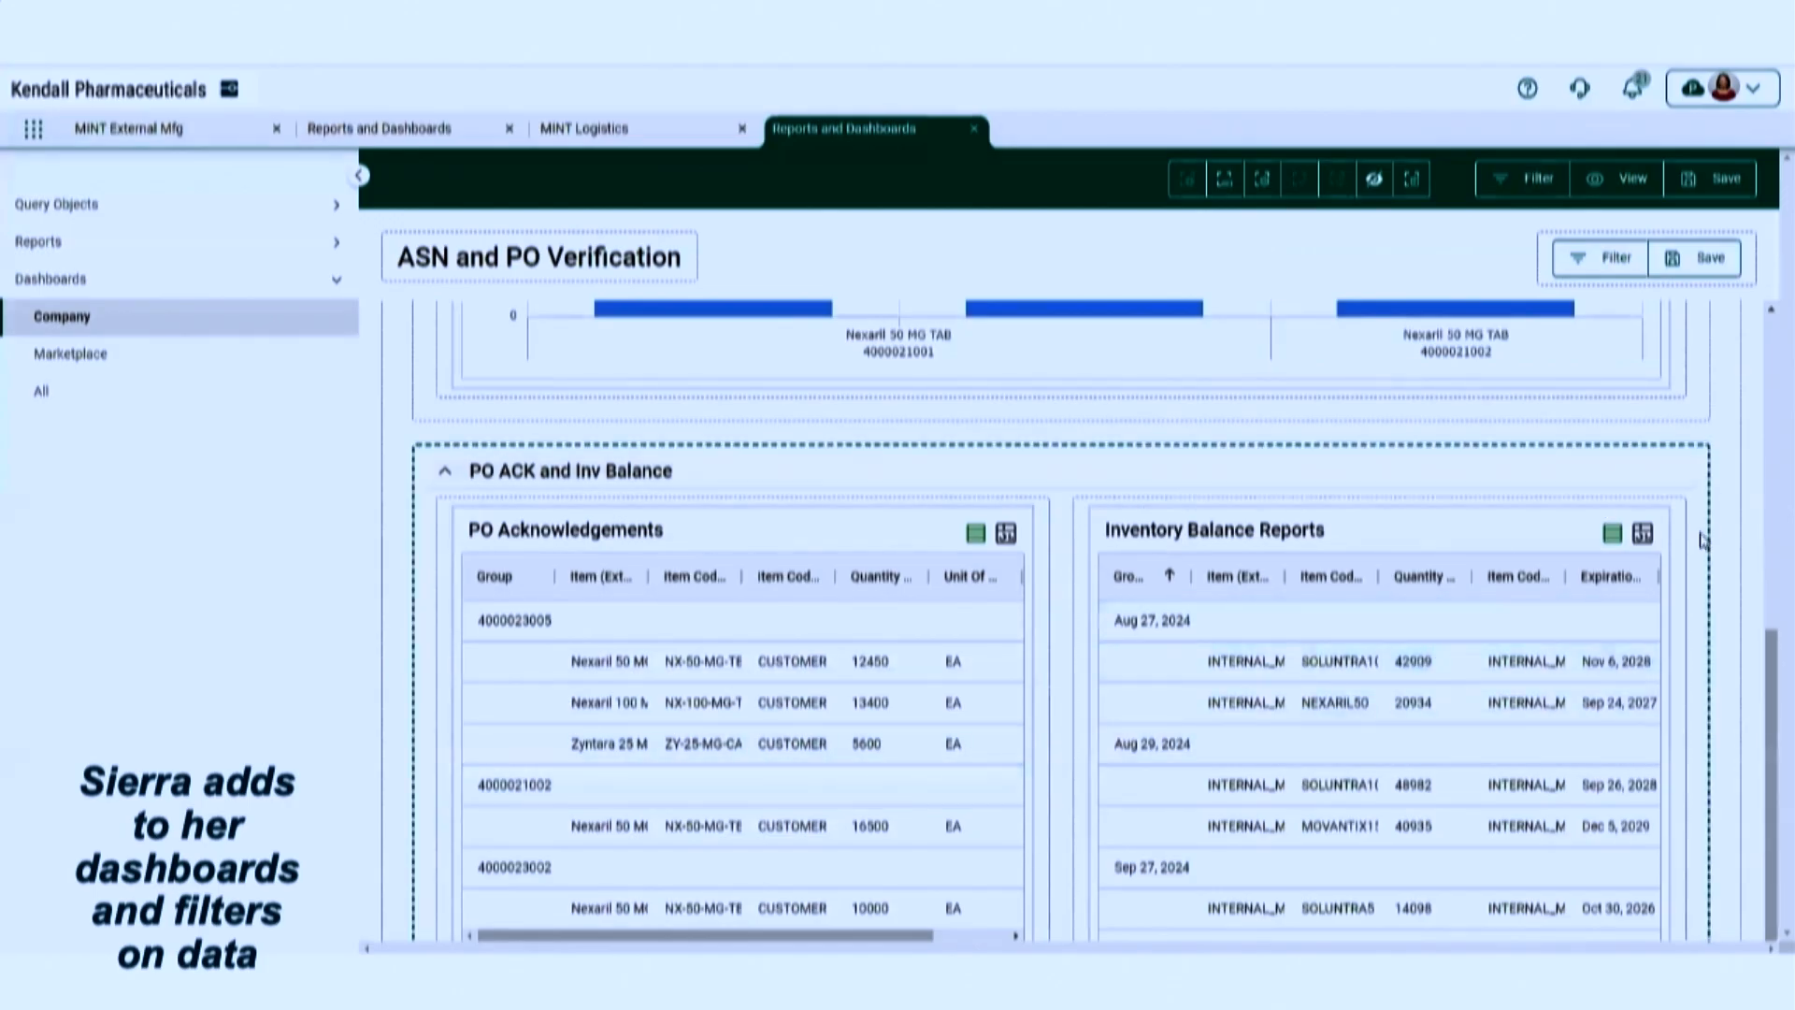
click(1644, 539)
Set the dashboard filter to process network MINT - External Mfg and All Partners, name it Delivery Date, and apply it
scroll(1543, 460, up, 5)
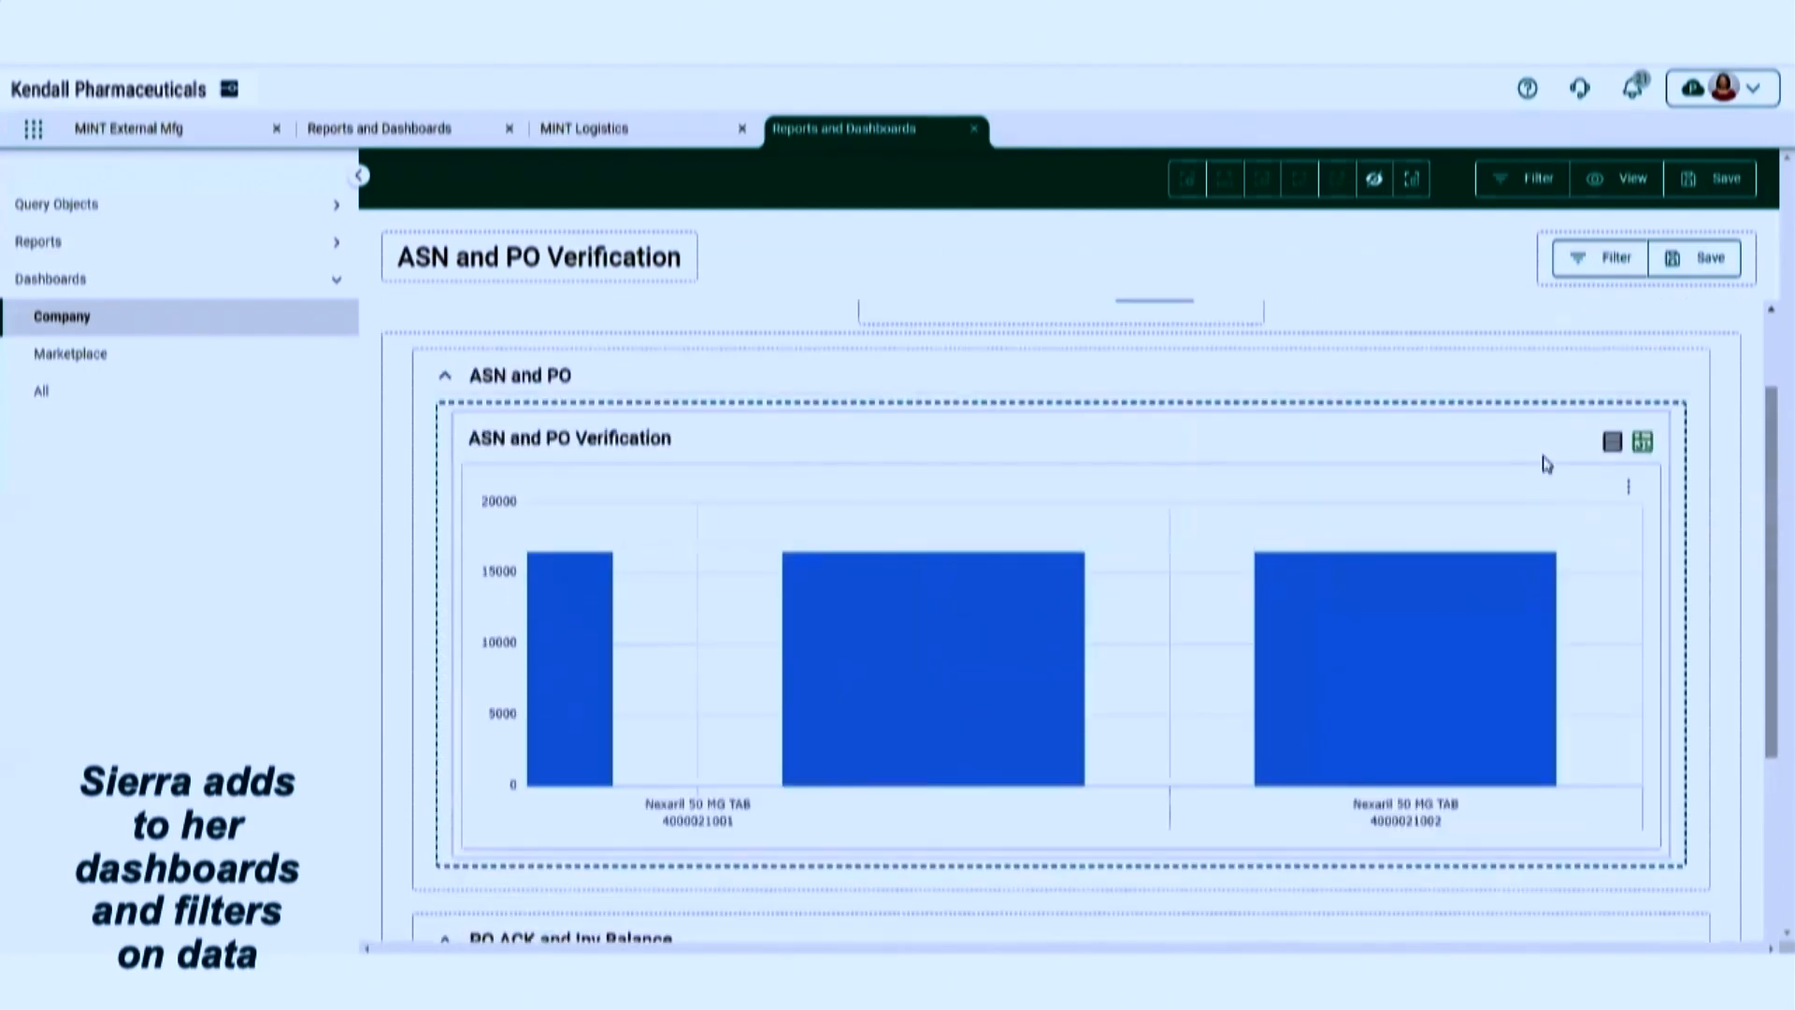
scroll(1547, 464, up, 2)
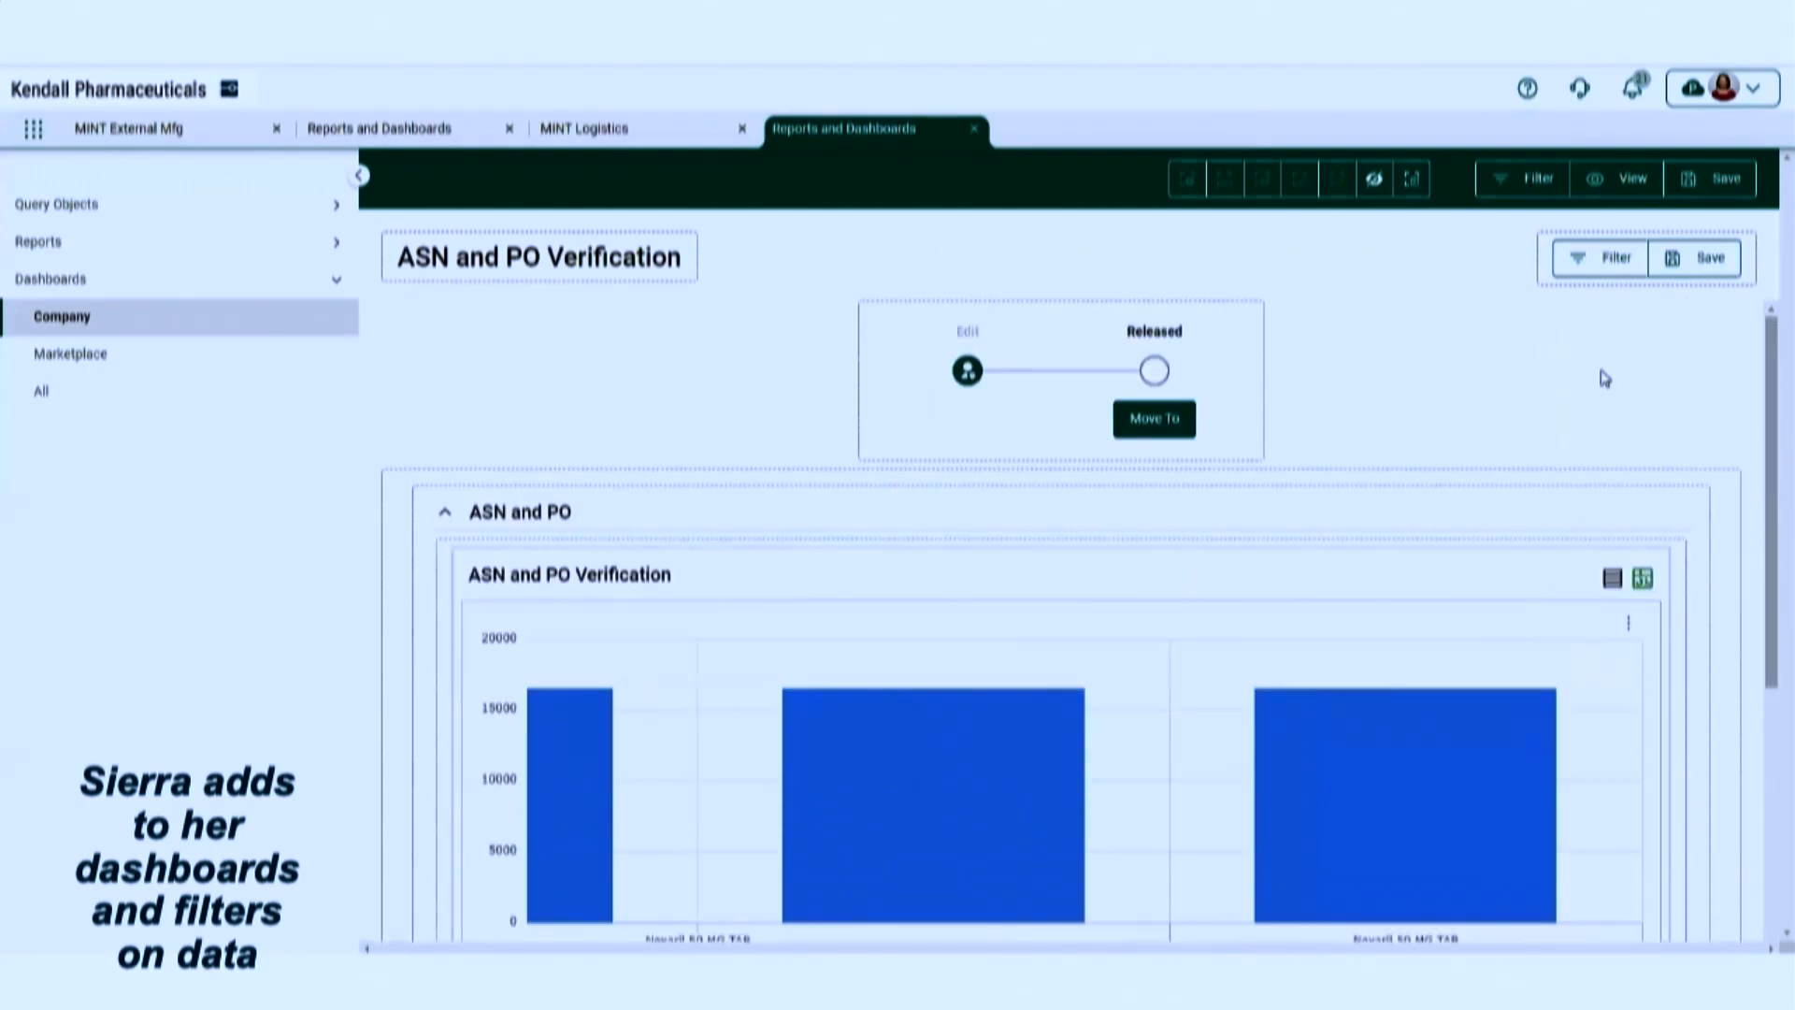
click(1516, 187)
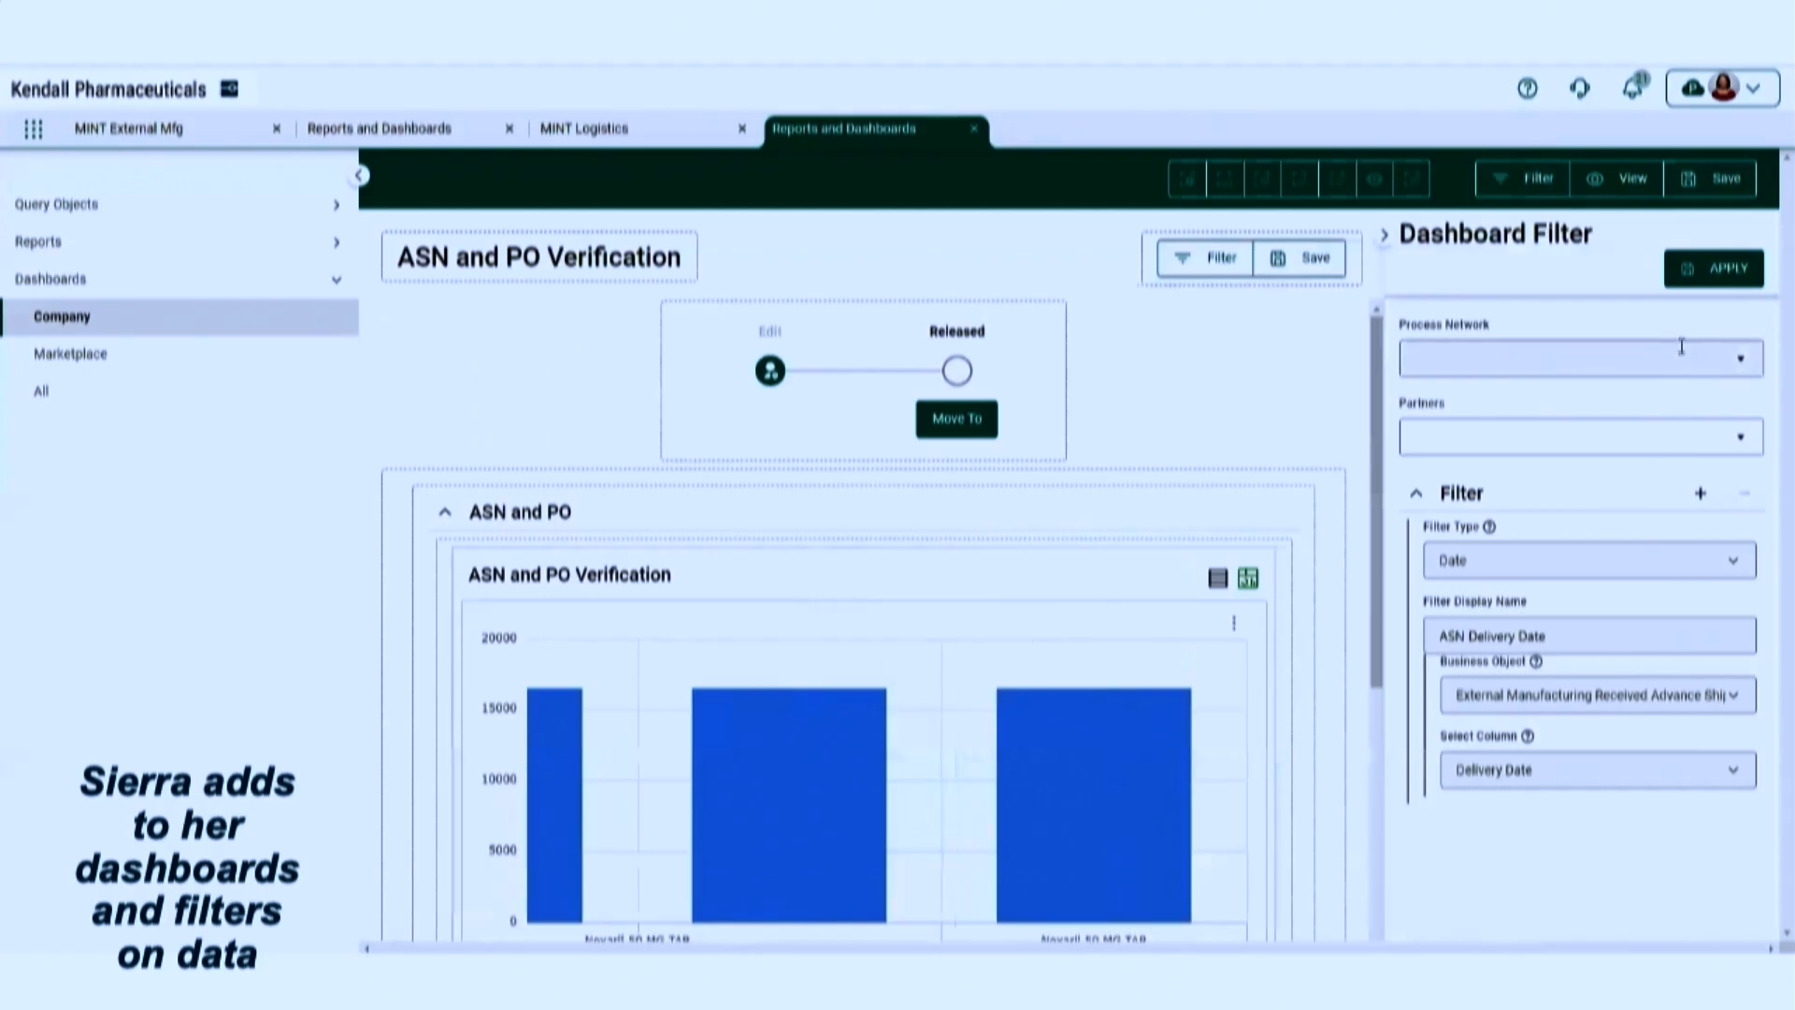
click(1739, 359)
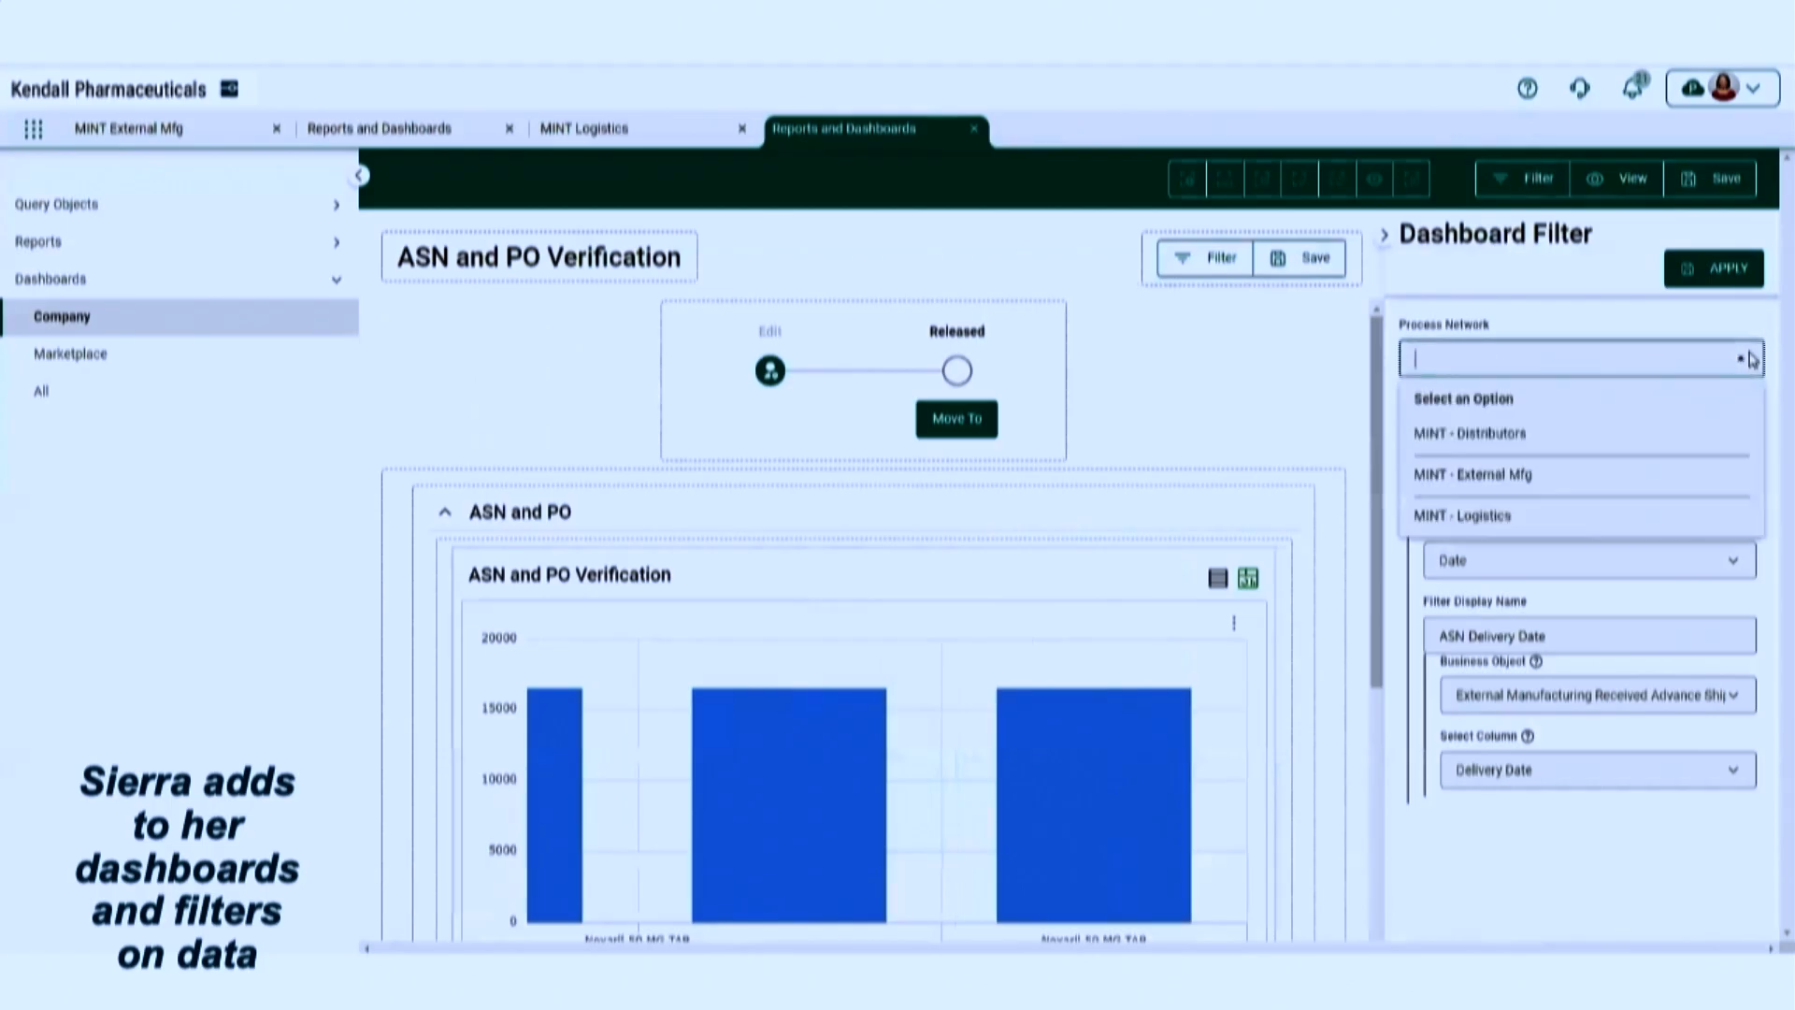
click(1536, 485)
click(1653, 438)
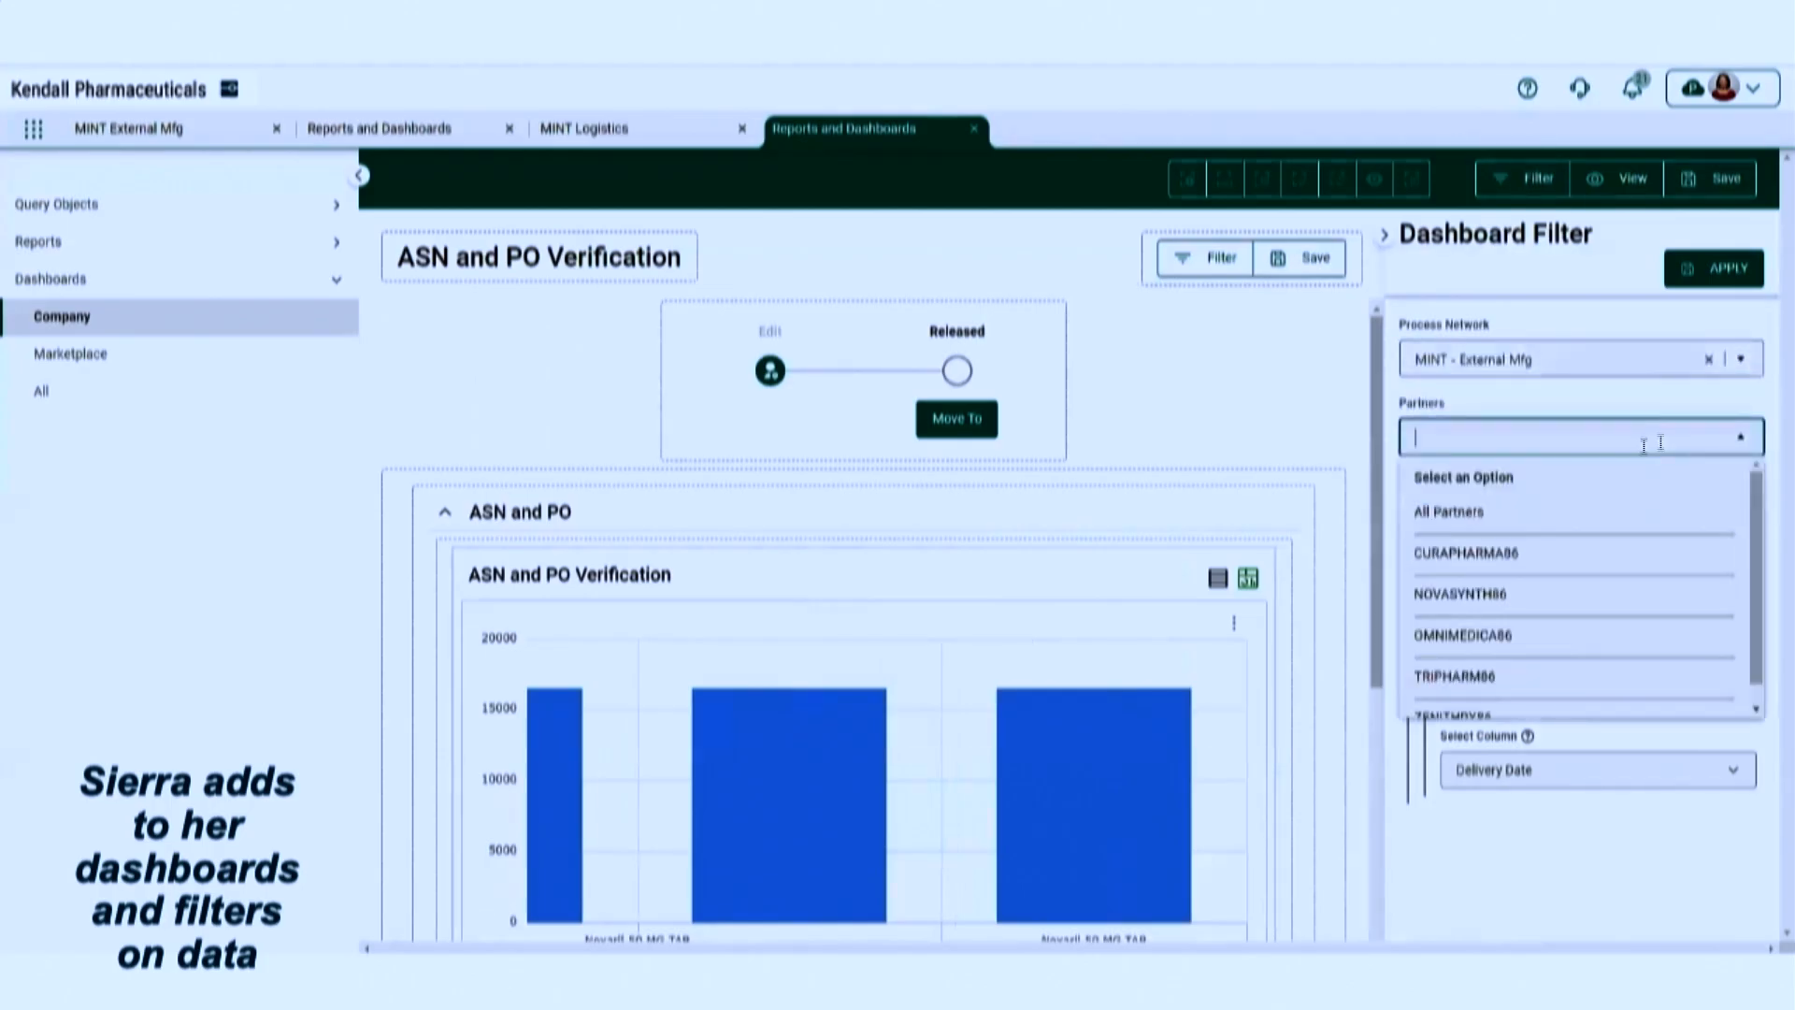
click(1545, 511)
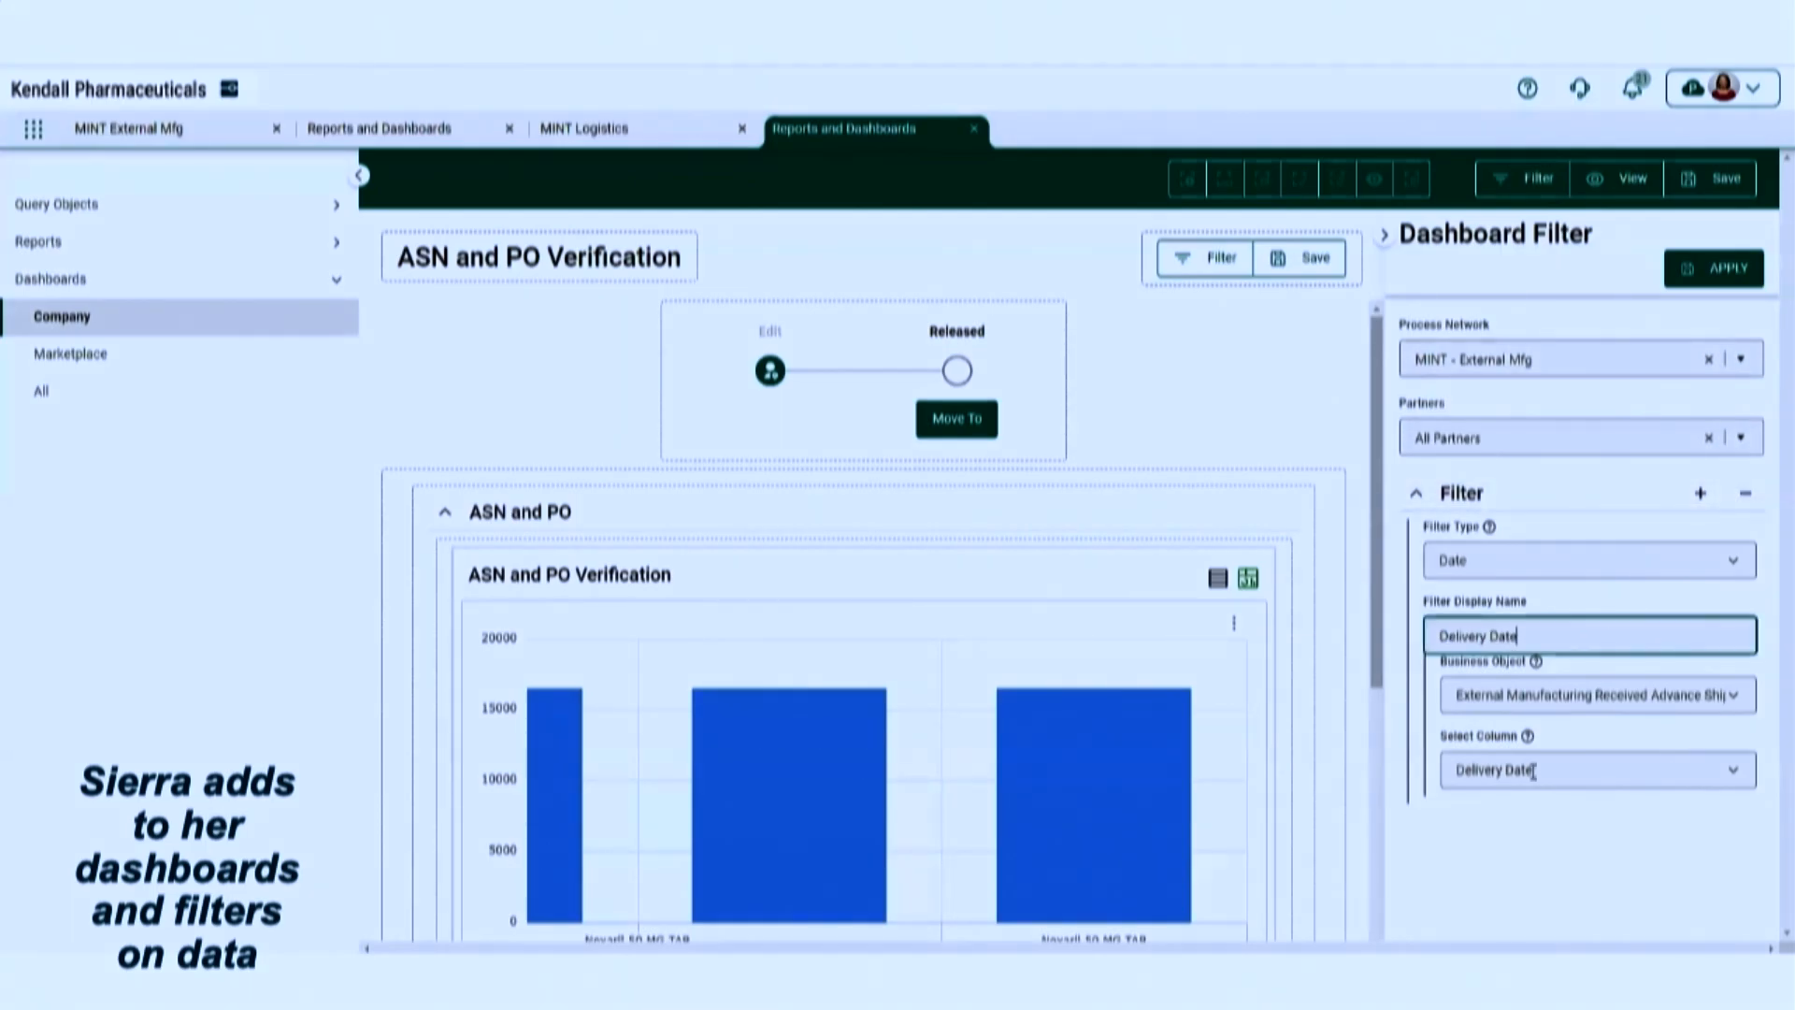
click(1728, 270)
click(1728, 270)
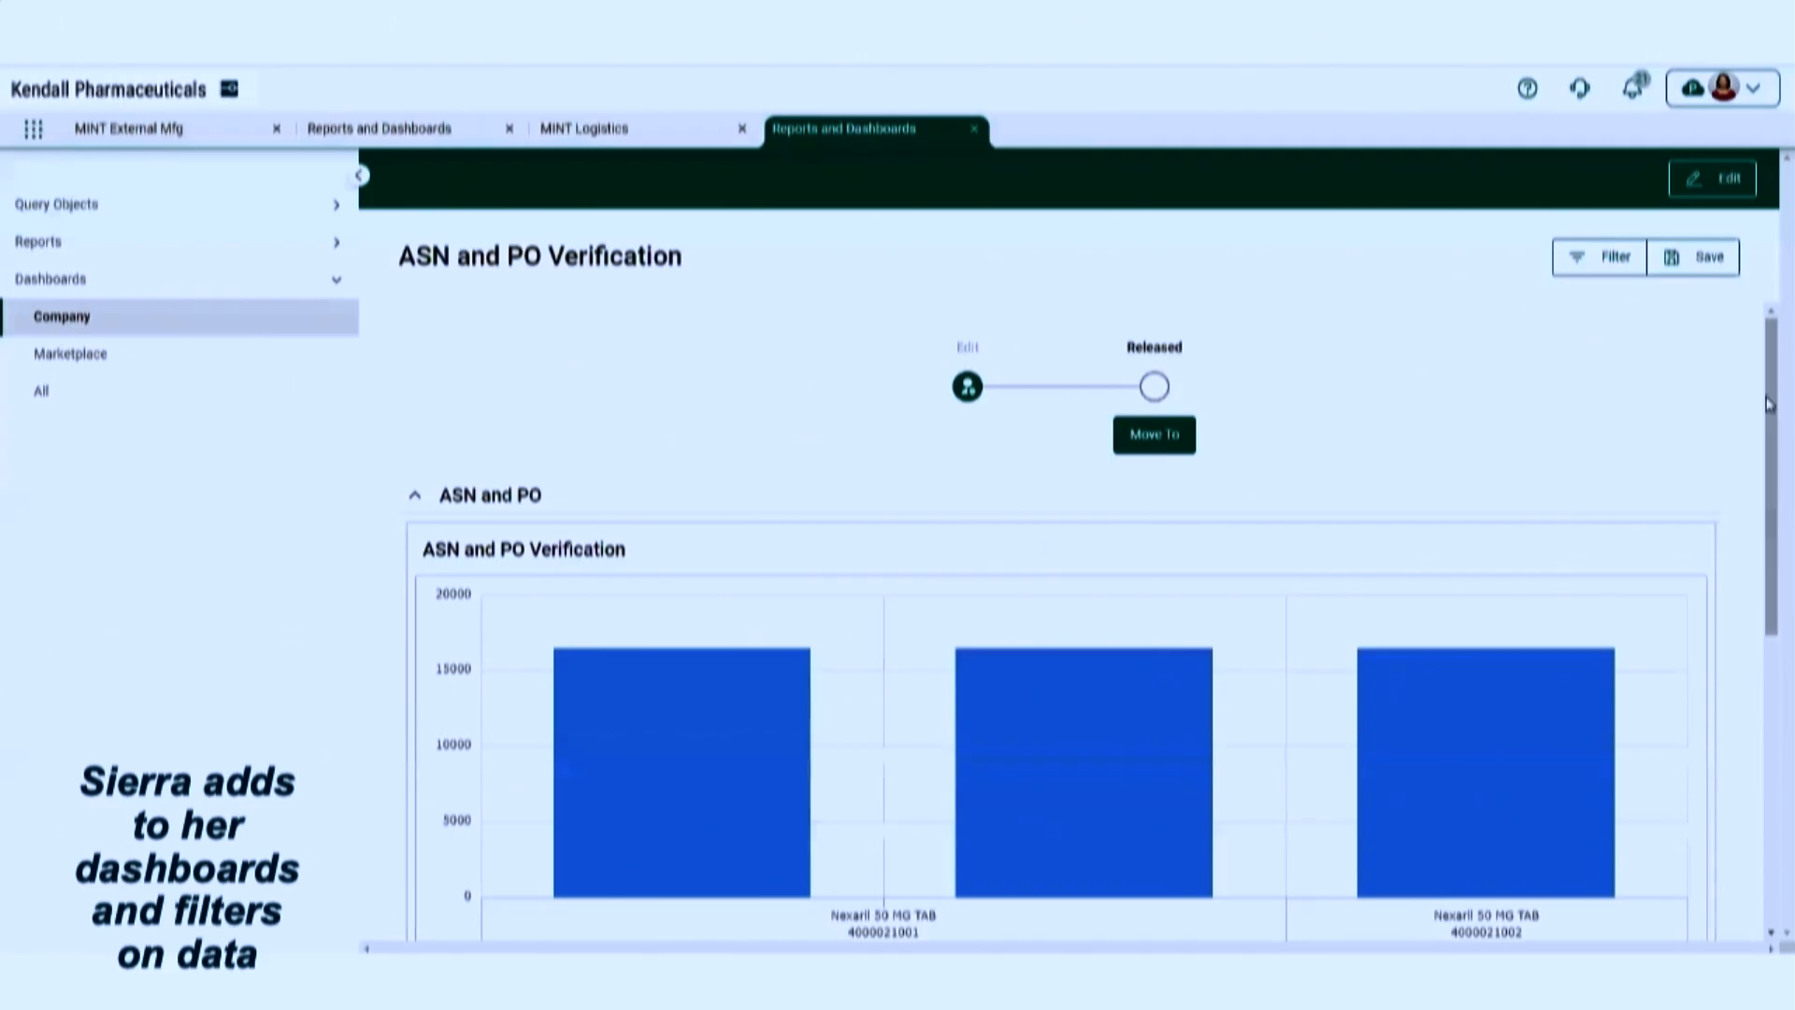
Filter the dashboard by a custom Delivery Date range from 08/16/2024 to 08/16/2024 and look over the filtered sections
mouse_move(1768, 415)
mouse_down()
mouse_move(1767, 808)
mouse_move(1768, 413)
mouse_up()
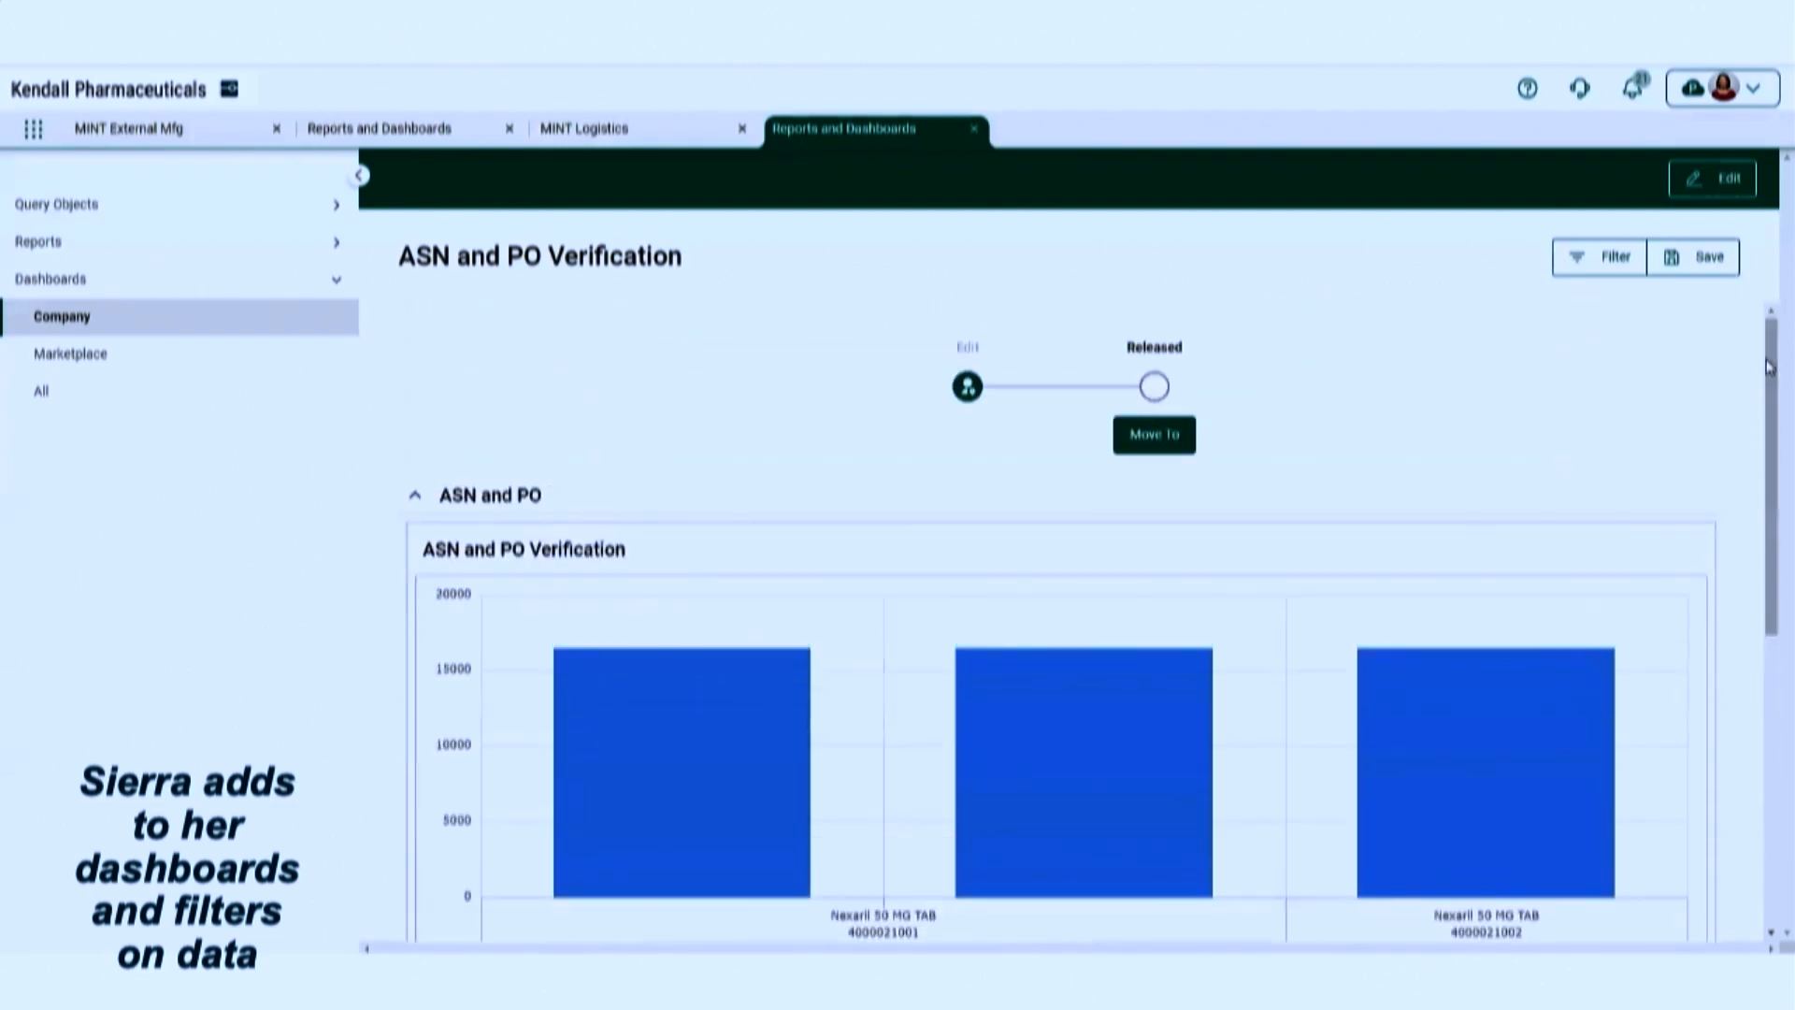
click(1605, 266)
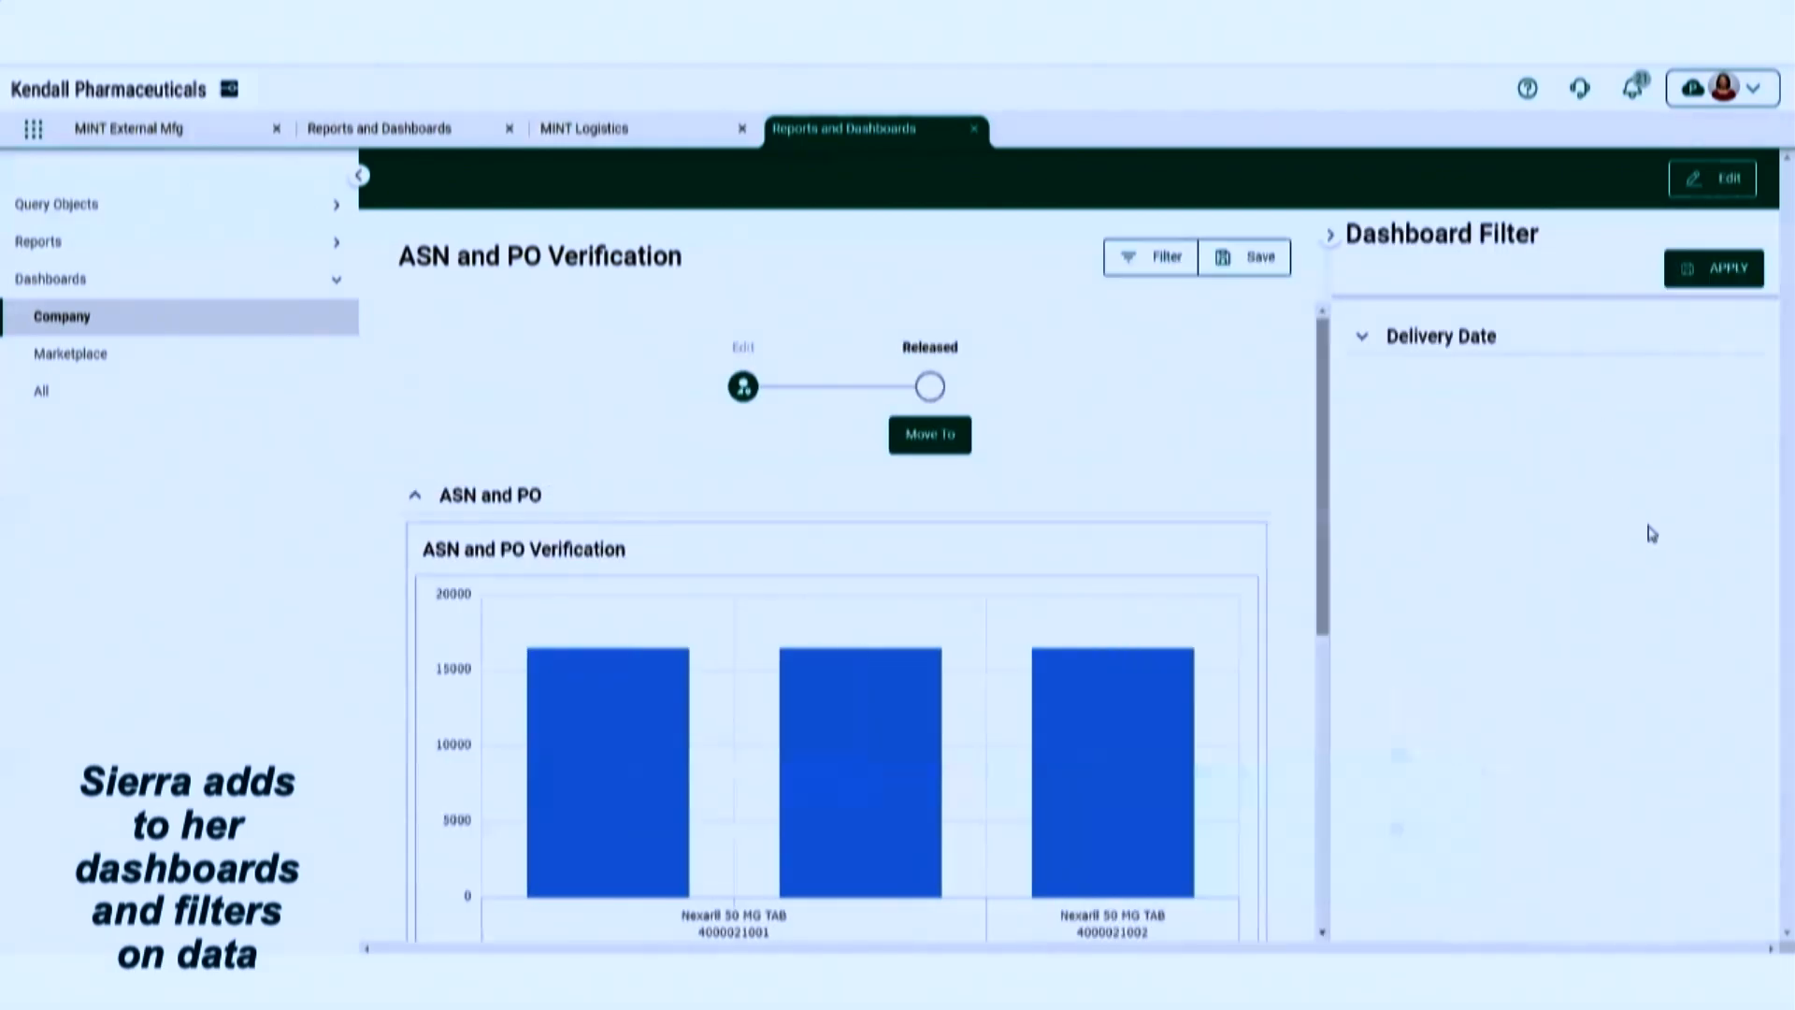
click(1622, 332)
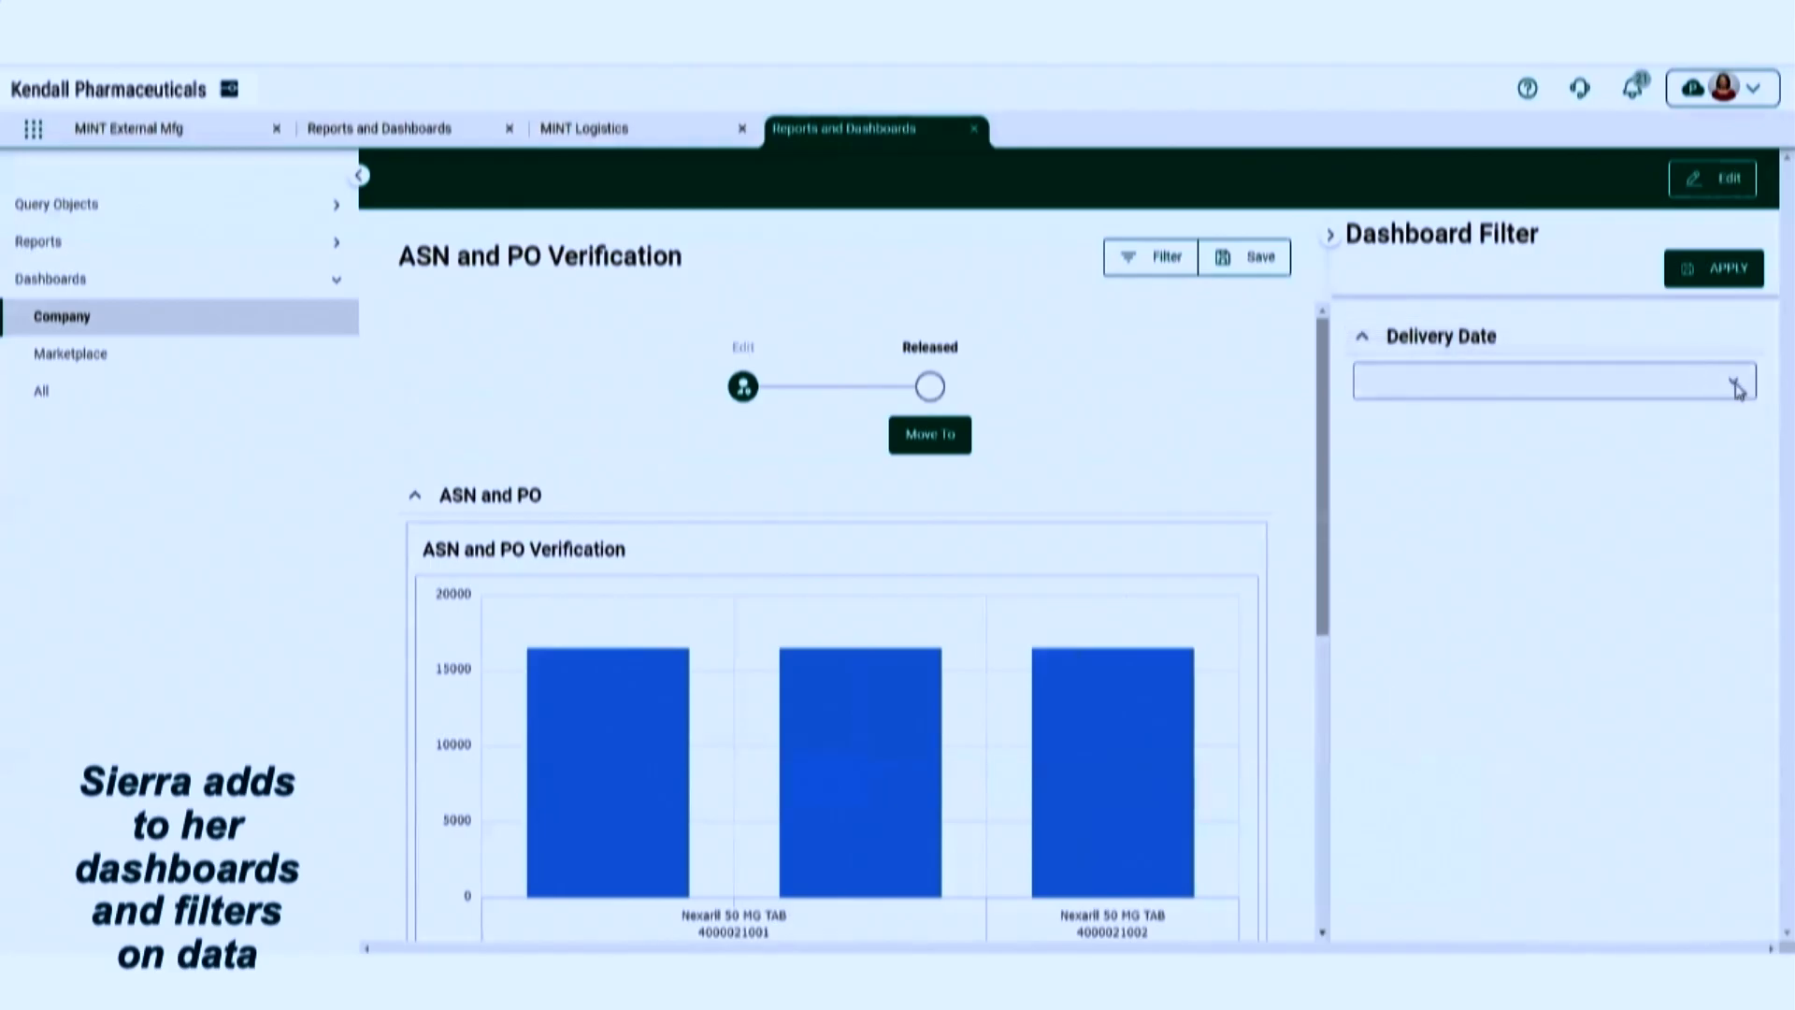
click(1737, 391)
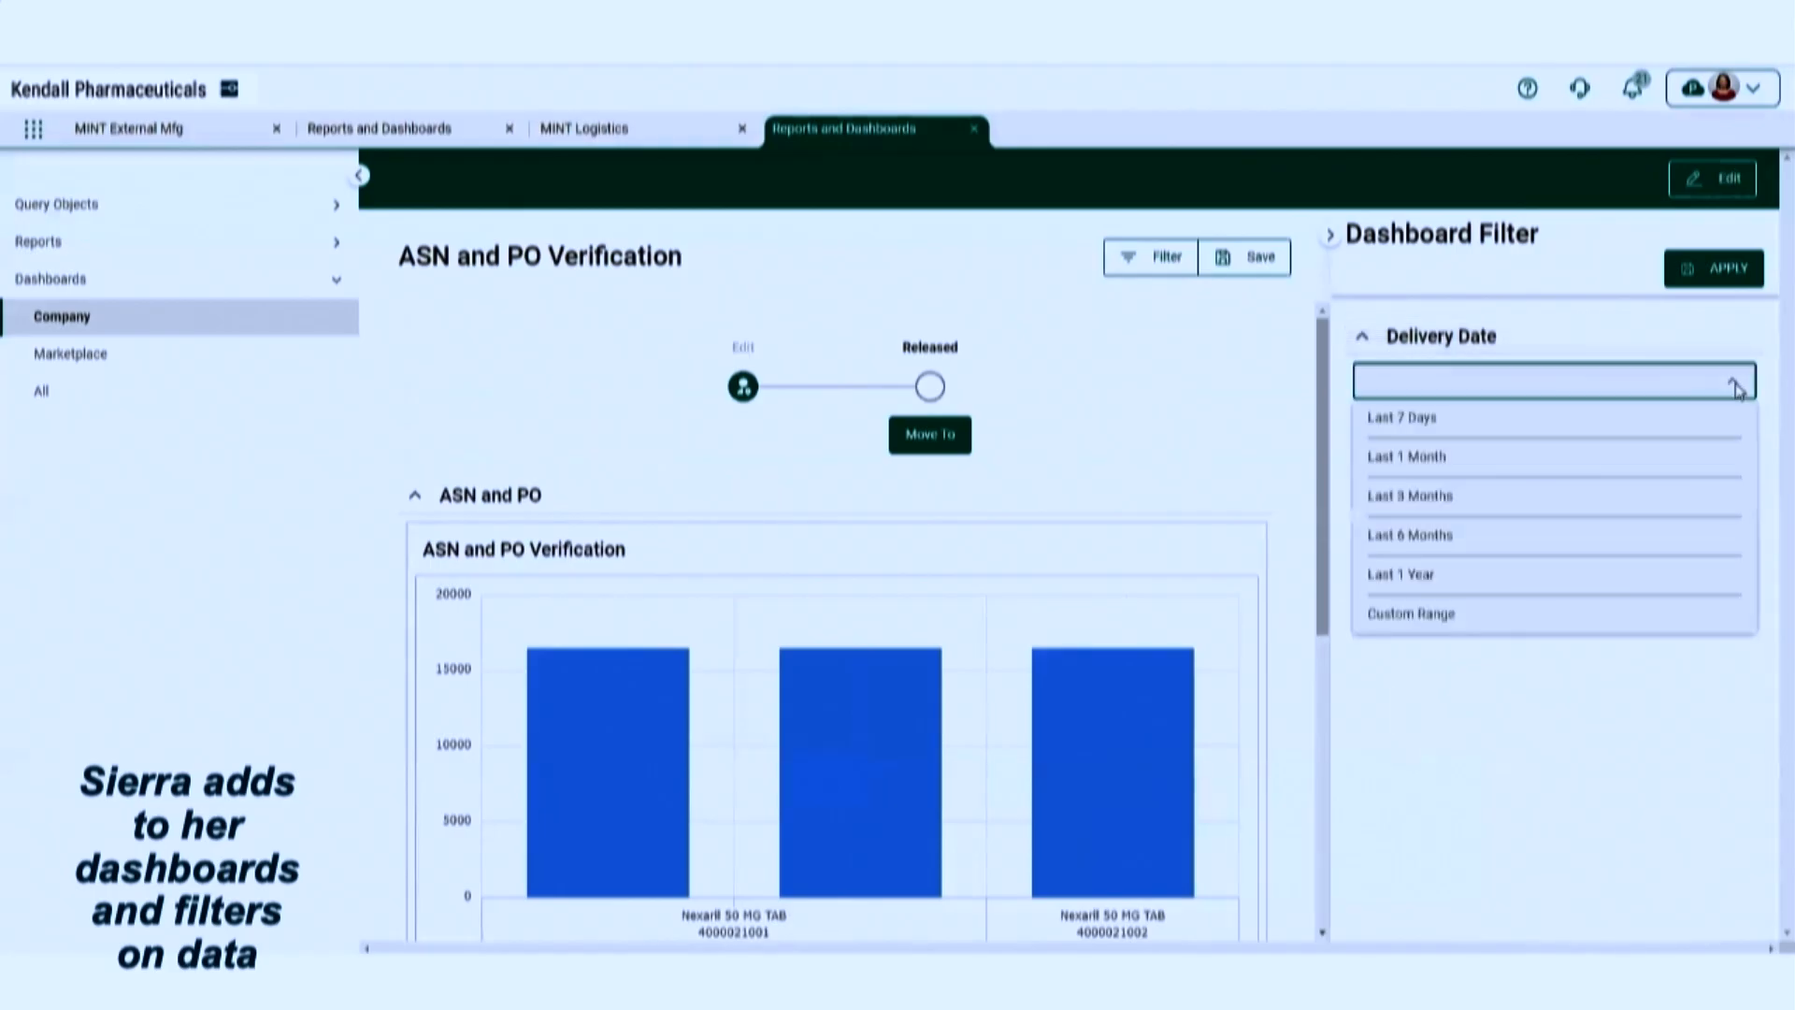
click(1436, 618)
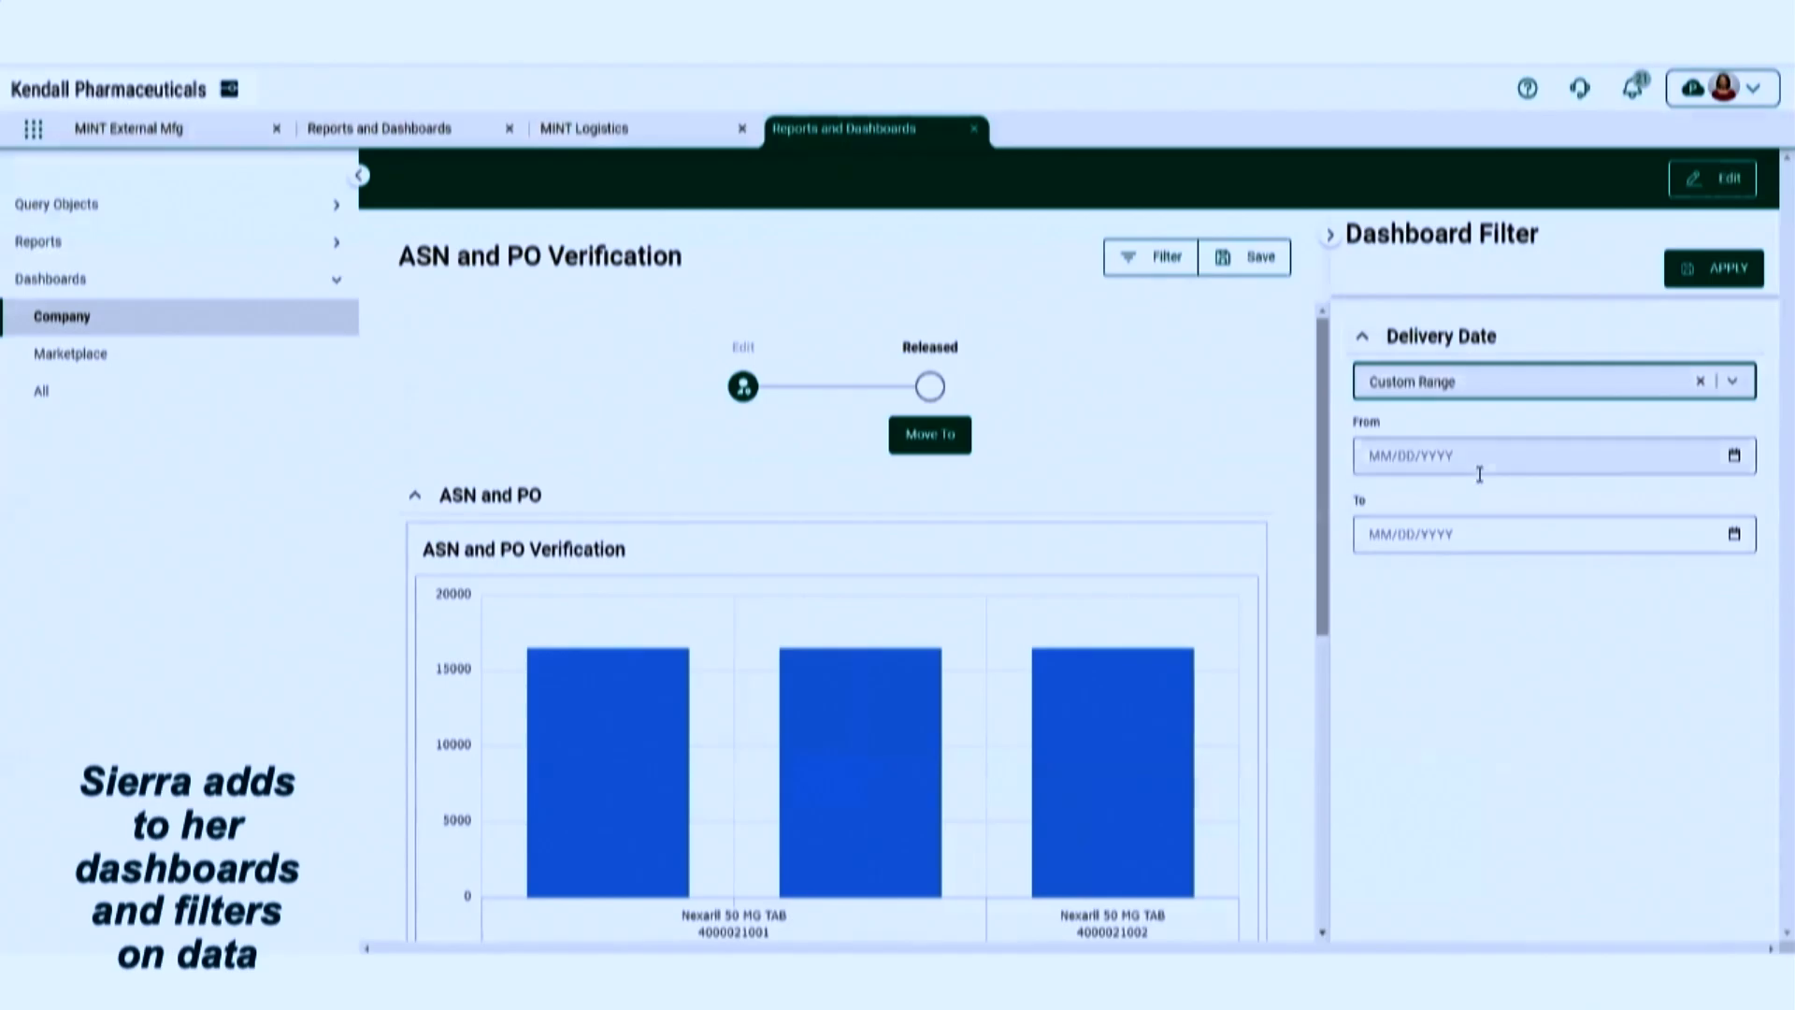
click(1475, 466)
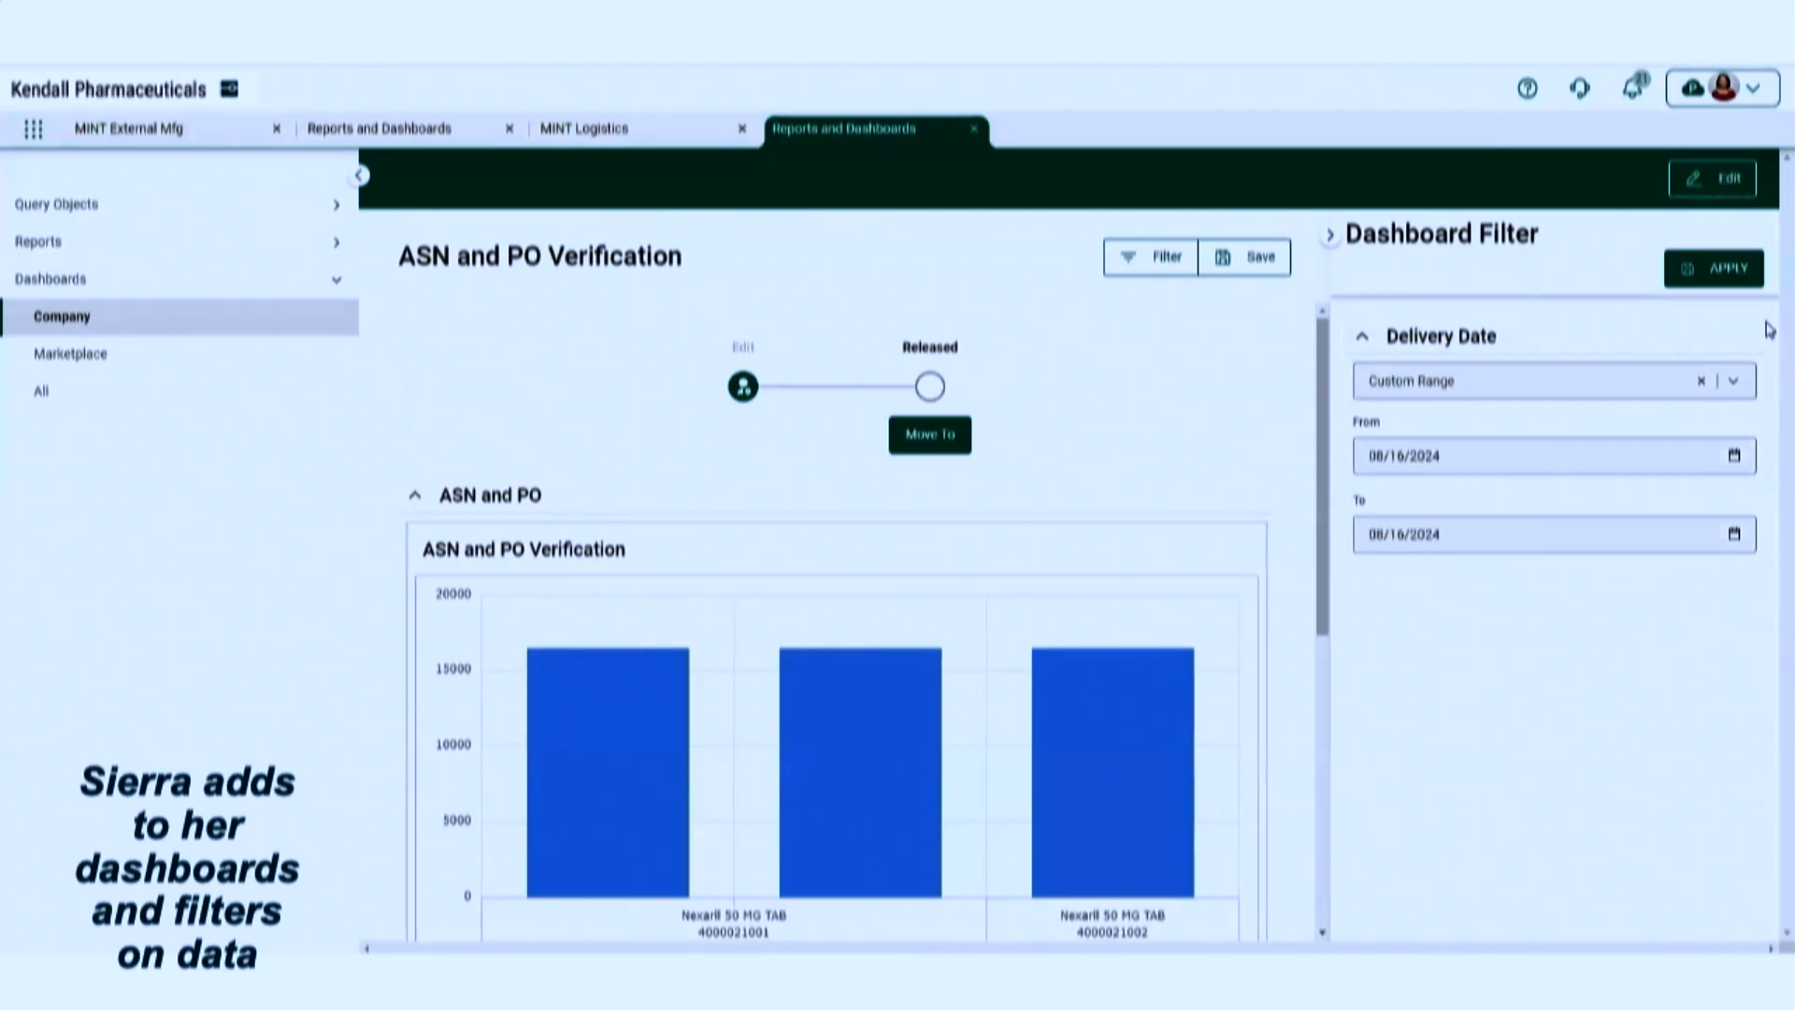
click(1711, 269)
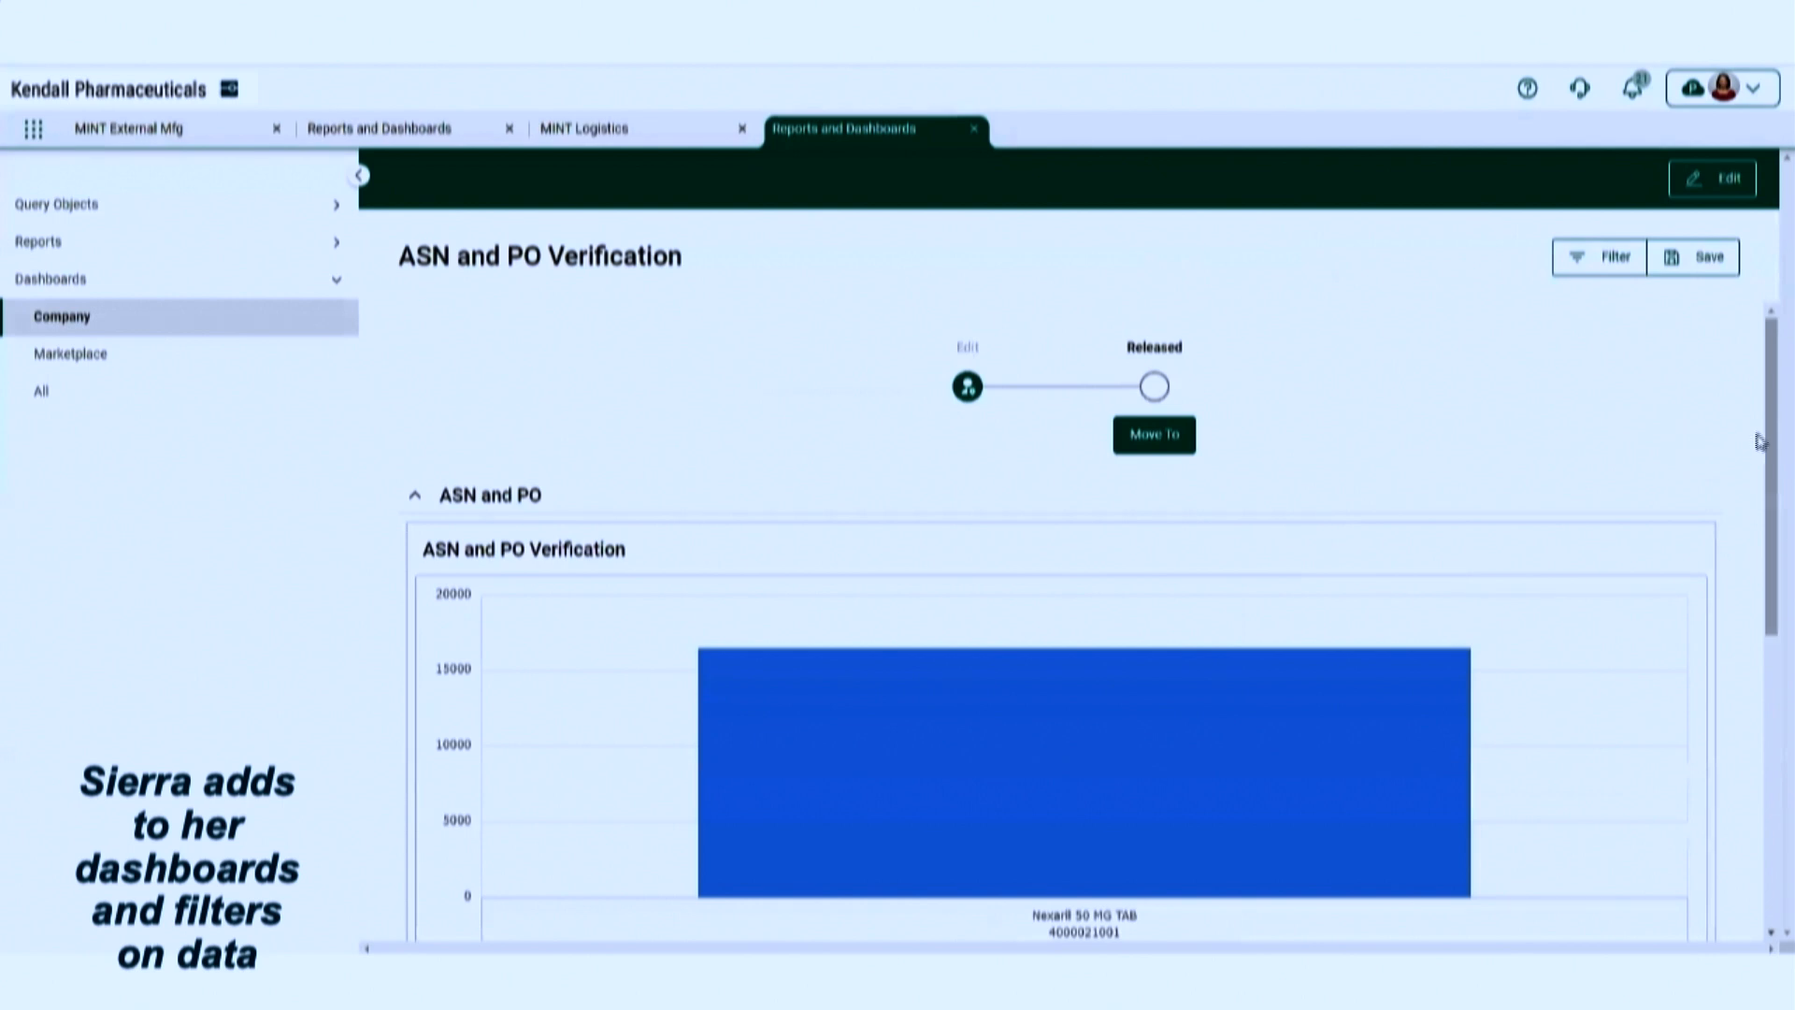
scroll(1736, 440, down, 3)
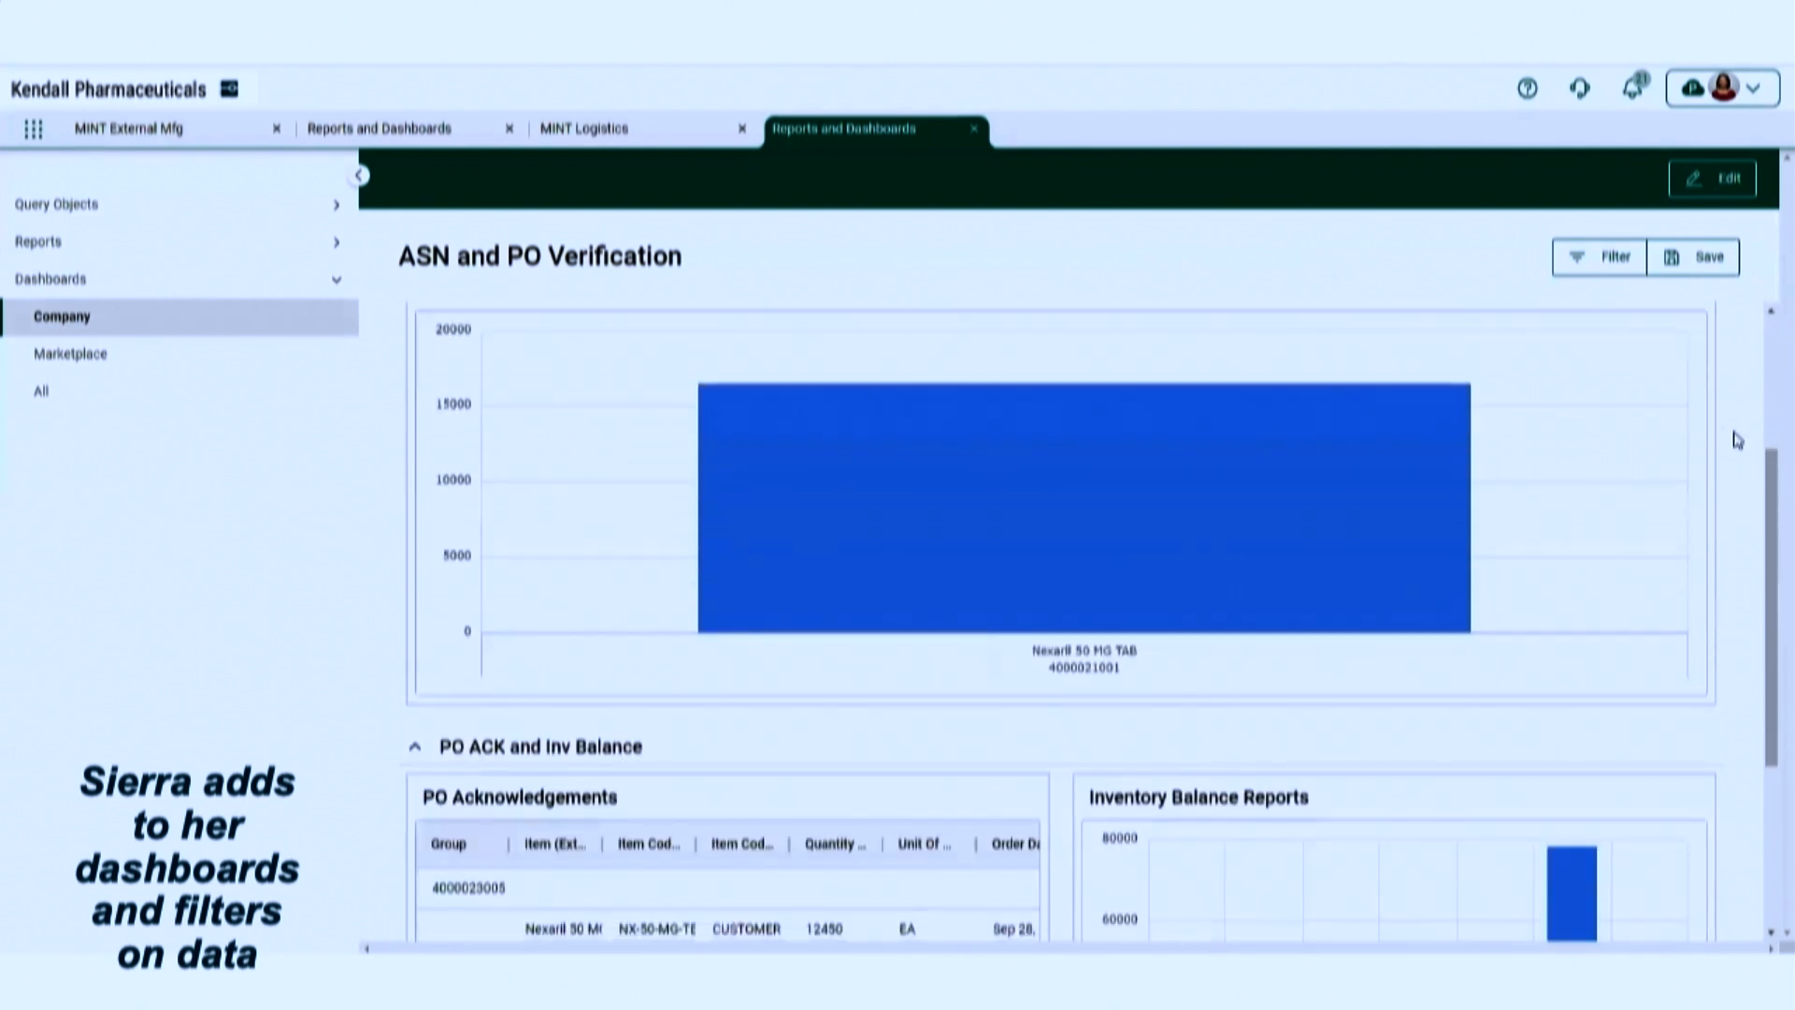